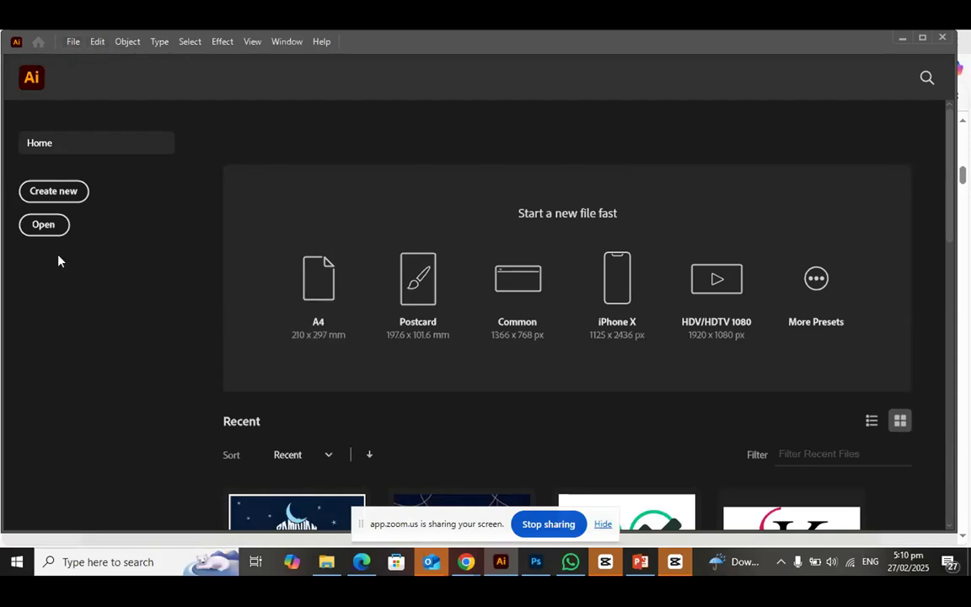
Review the Print presets and available measurement units for a new document, closing the setup without creating one
left_click(52, 192)
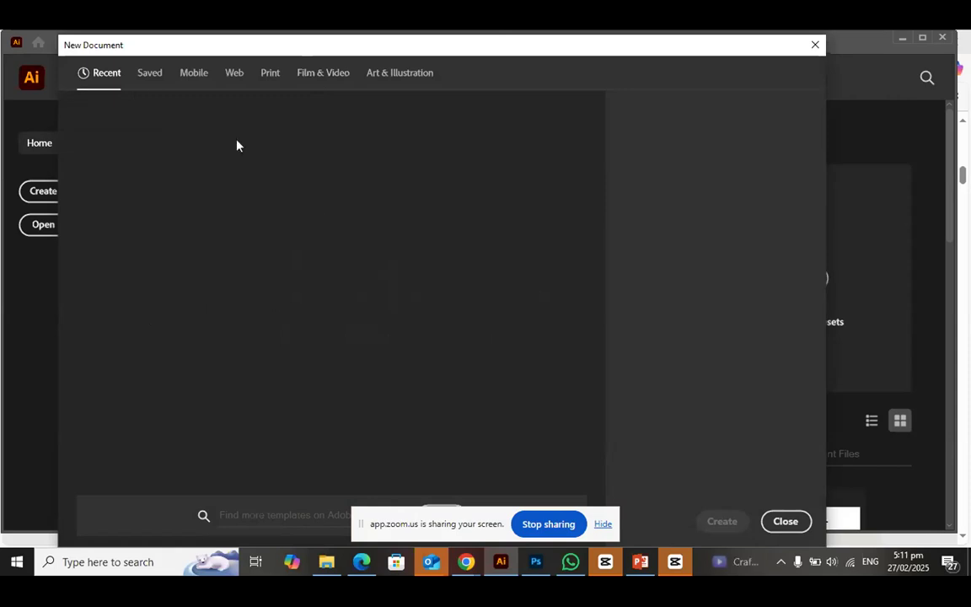
left_click(150, 76)
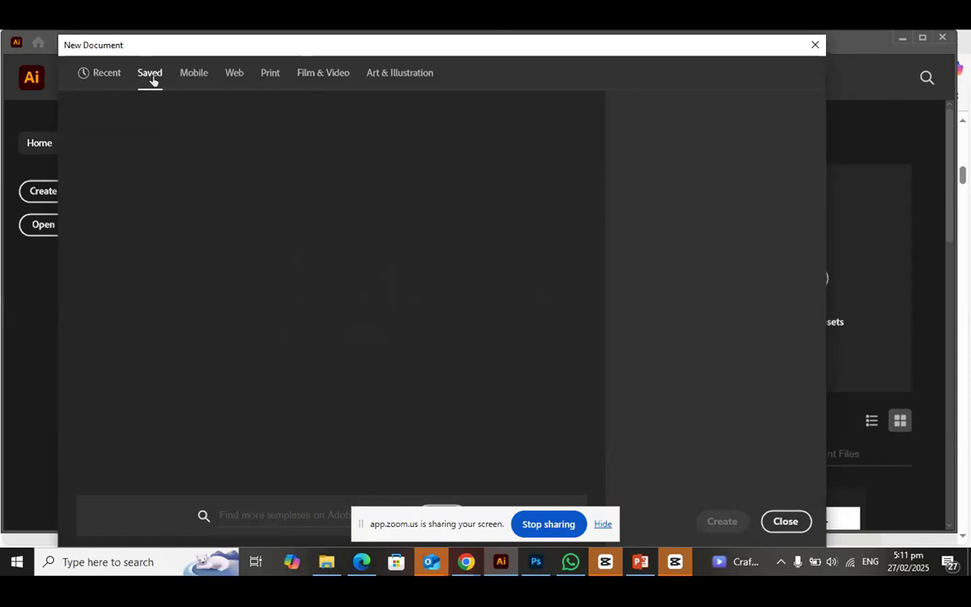
left_click(271, 78)
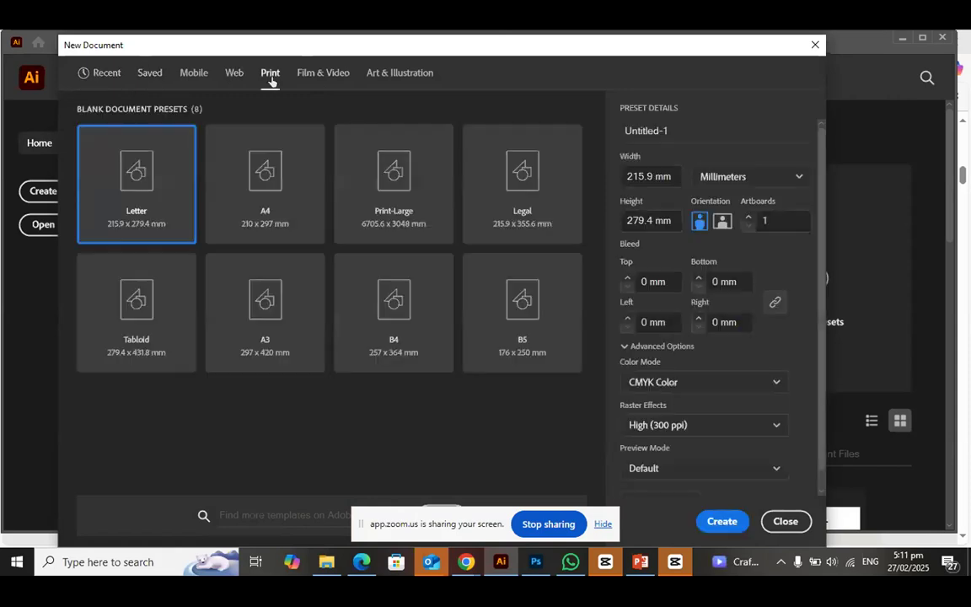
left_click(651, 176)
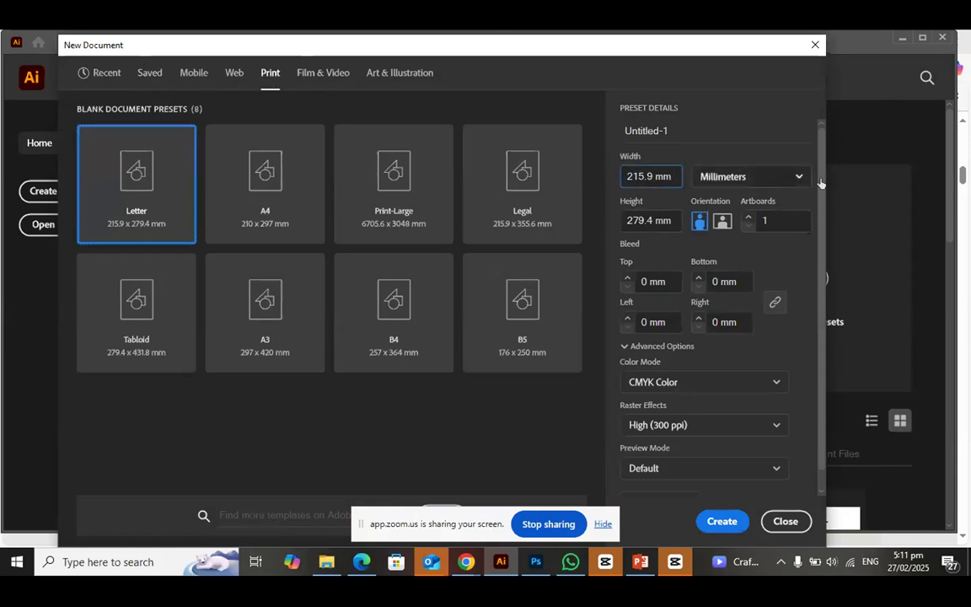
left_click(799, 179)
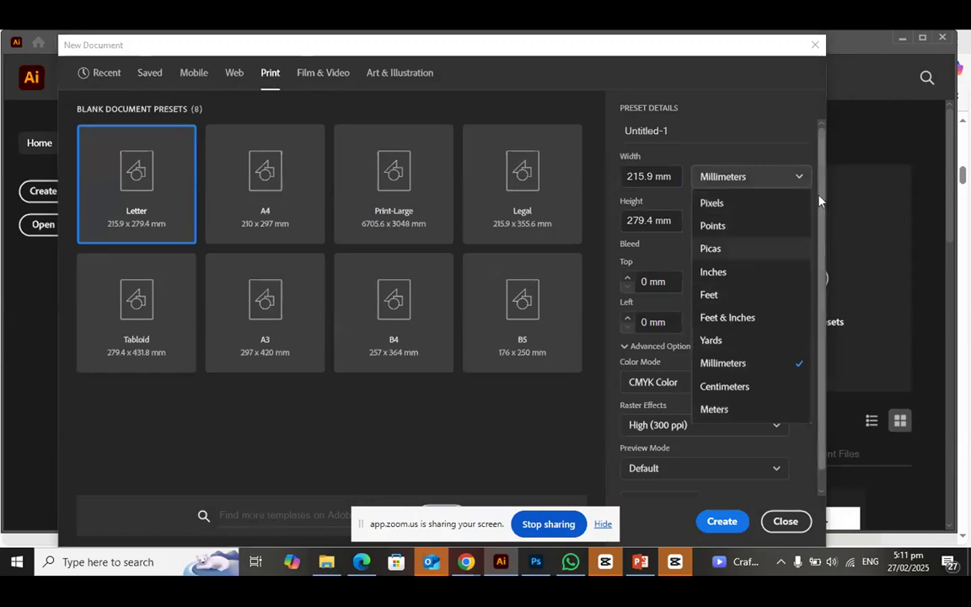
left_click(801, 179)
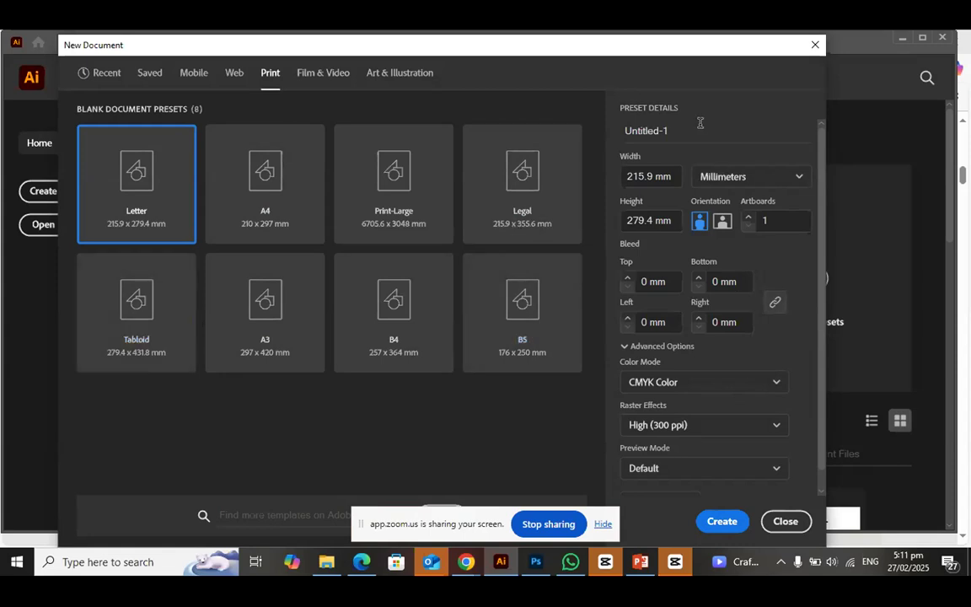
left_click(816, 45)
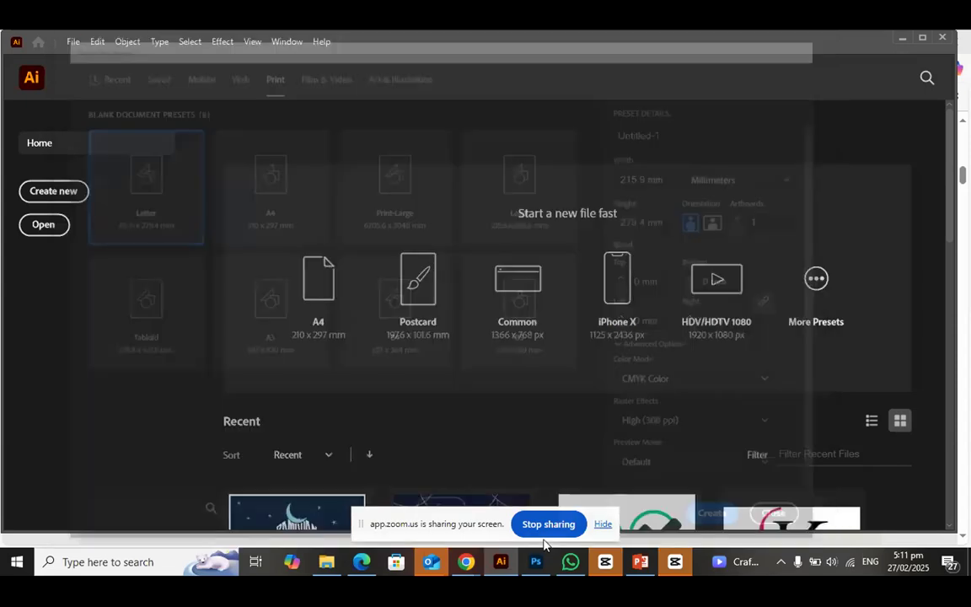
Switch to Photoshop and start setting up a new document with Pixels as the measurement unit
left_click(537, 570)
scroll(381, 195, "up", 5)
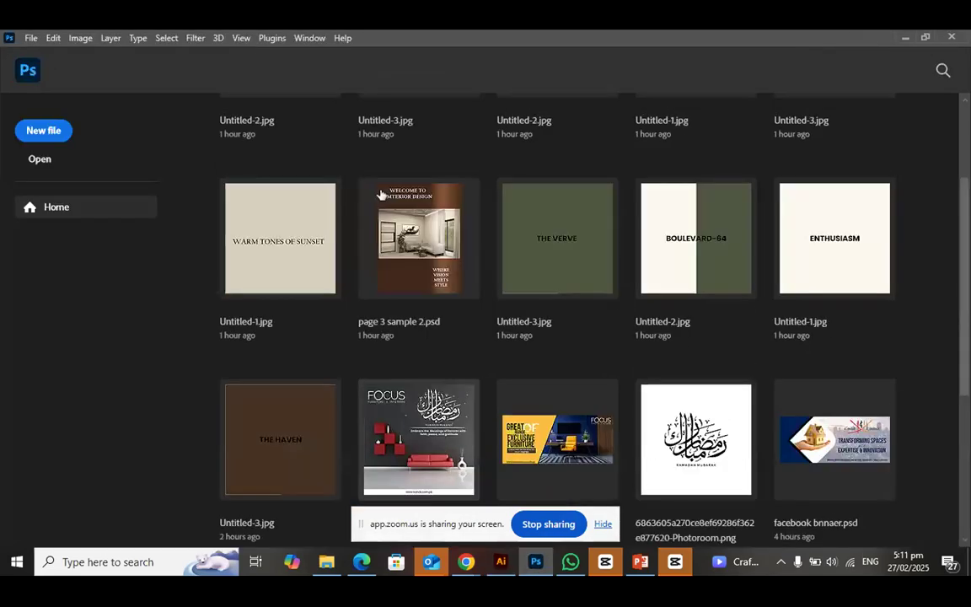
scroll(381, 195, "up", 2)
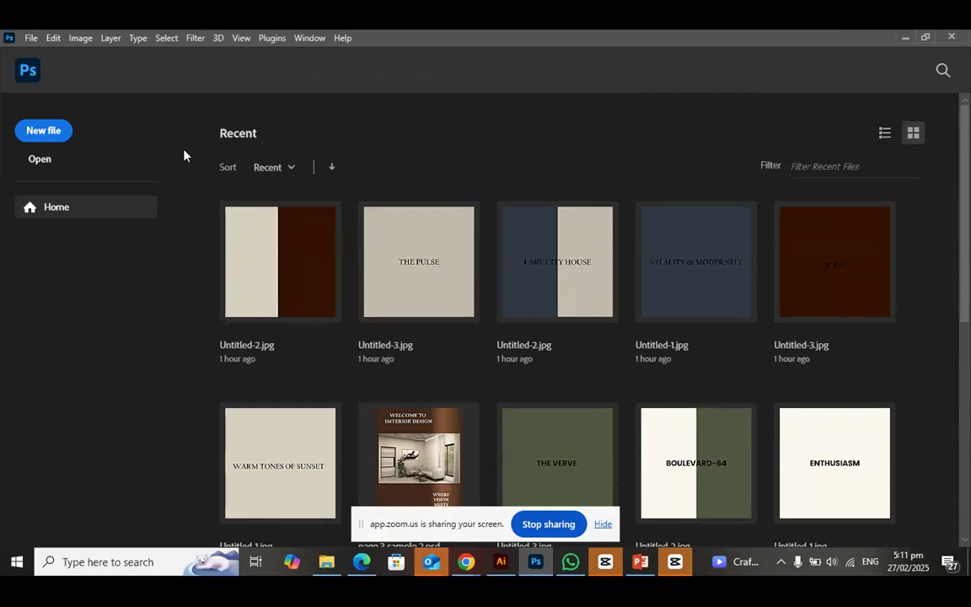
left_click(39, 135)
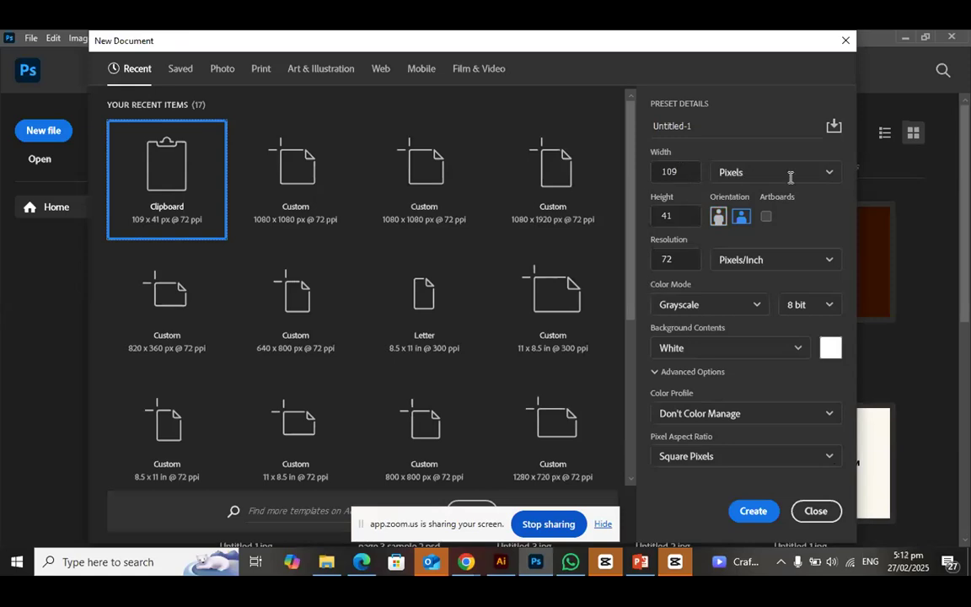
left_click(831, 175)
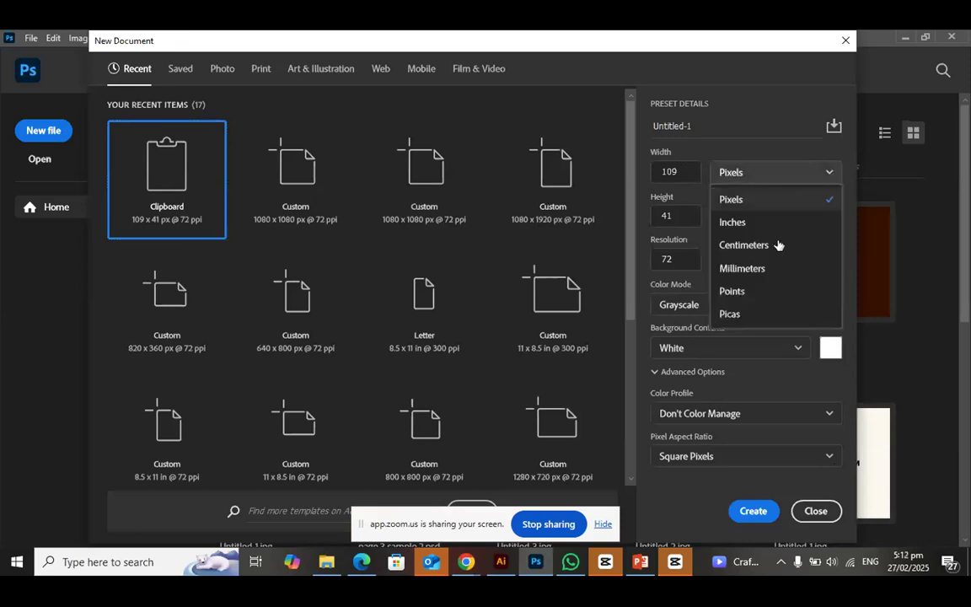
left_click(759, 199)
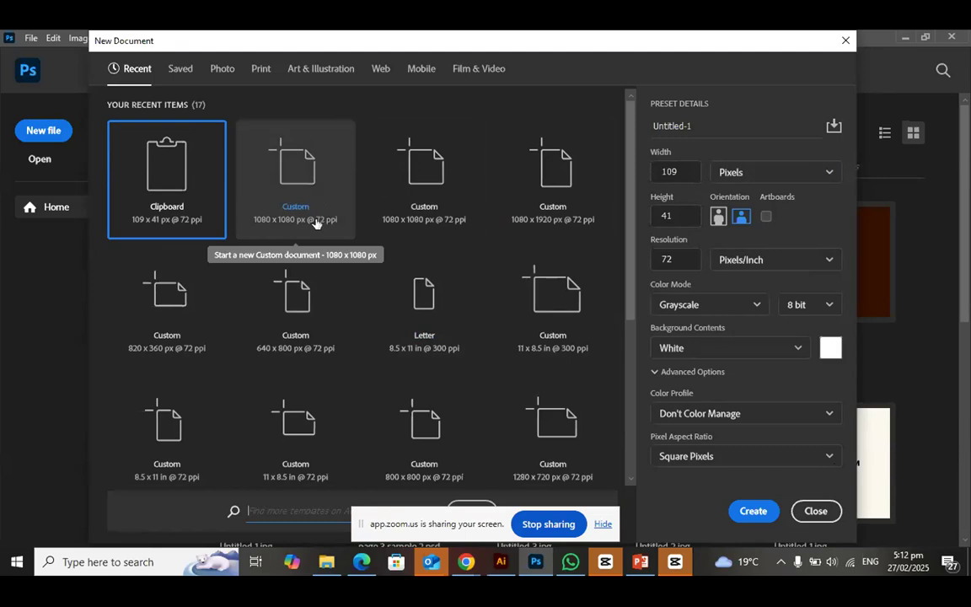
Create a 1080 x 1080 px RGB document at 72 ppi from the recent custom preset, with artboards turned off
left_click(297, 193)
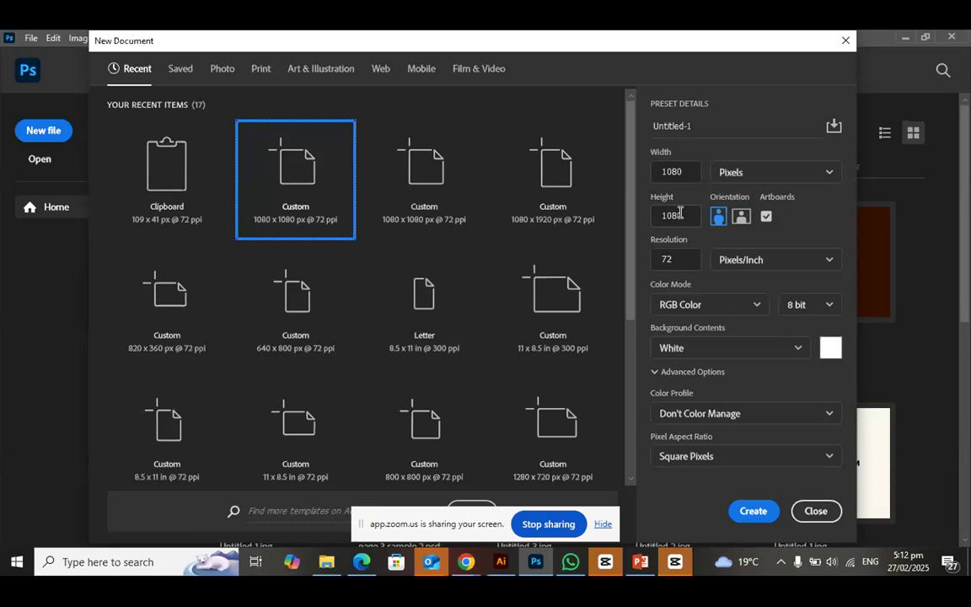
left_click(767, 219)
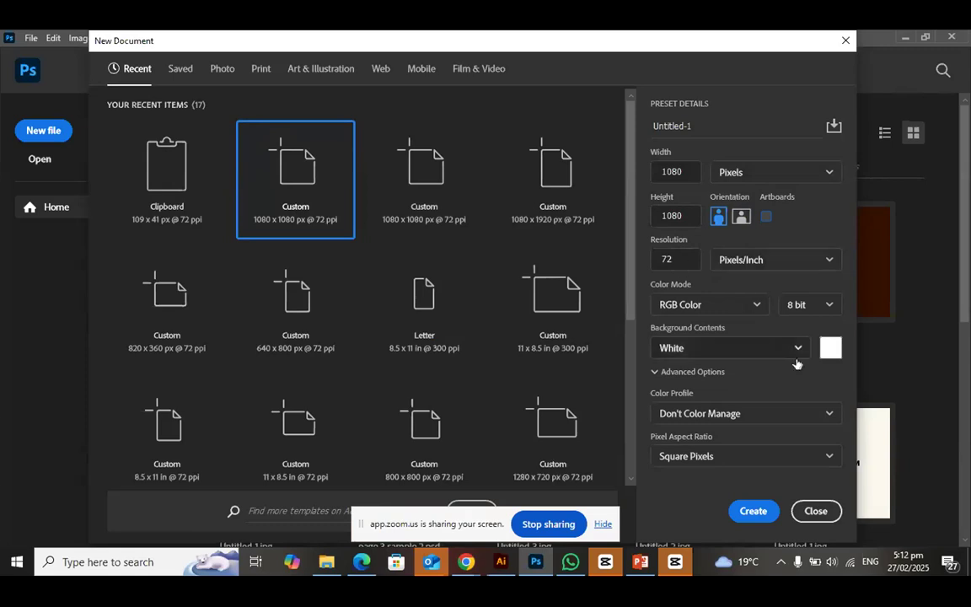
left_click(758, 306)
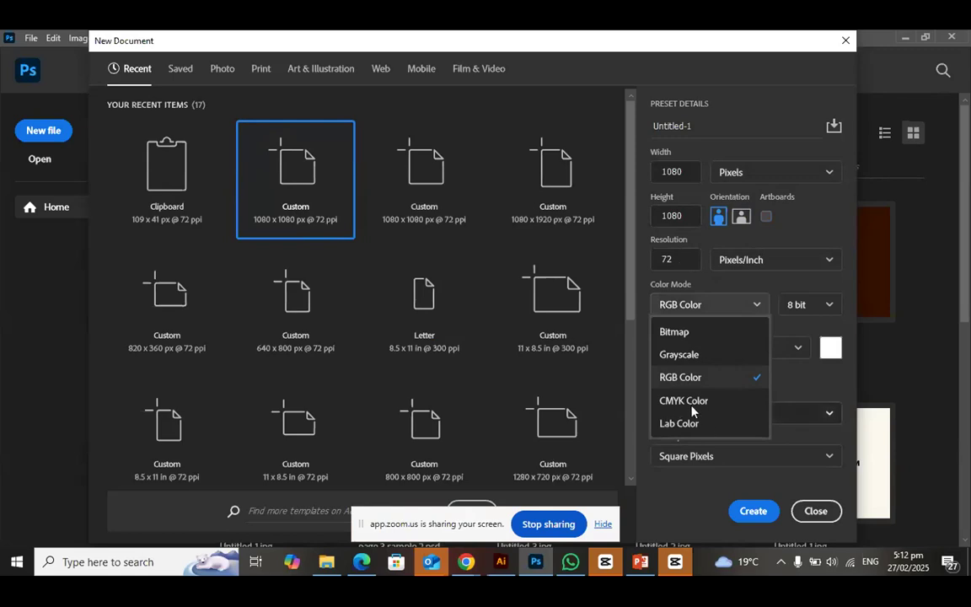
left_click(758, 306)
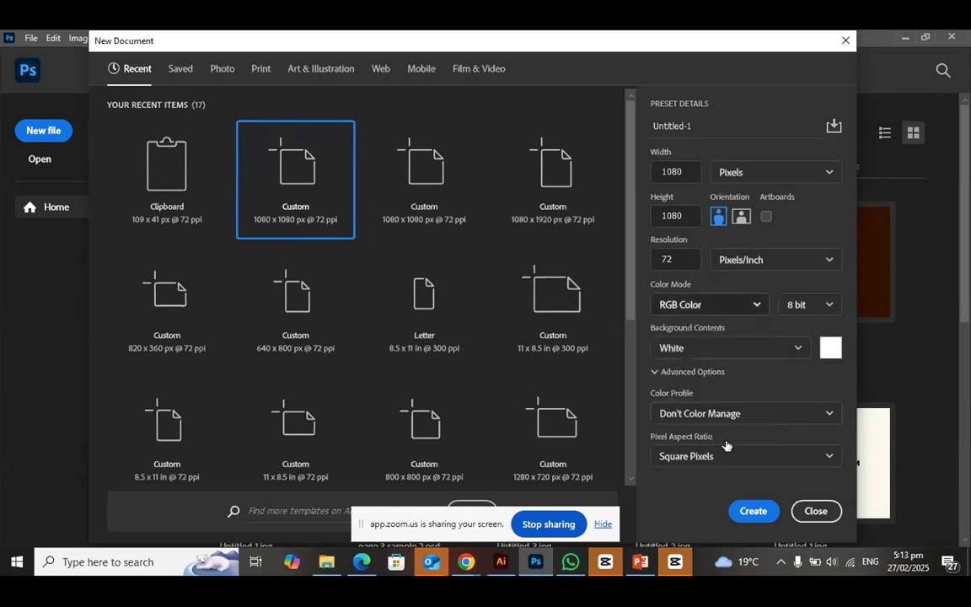
left_click(754, 511)
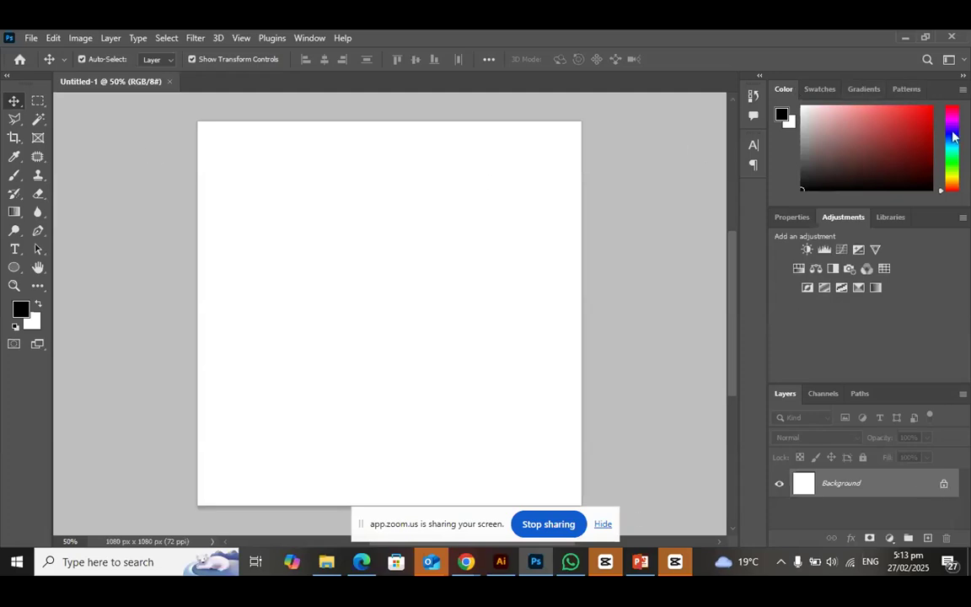
Look through the Channels, Paths, Properties, Adjustments and Libraries views of the new document
left_click(824, 395)
left_click(861, 394)
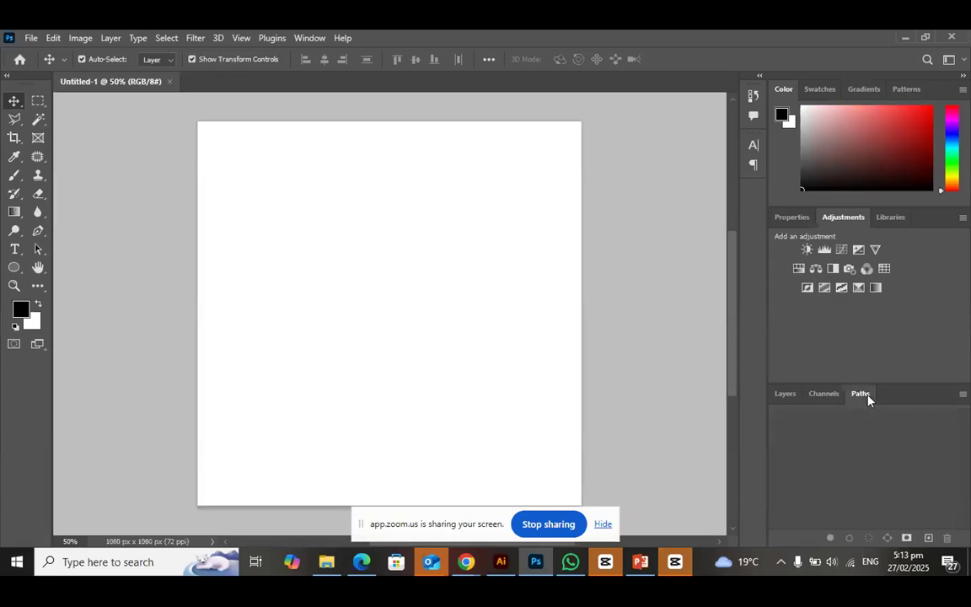
left_click(801, 221)
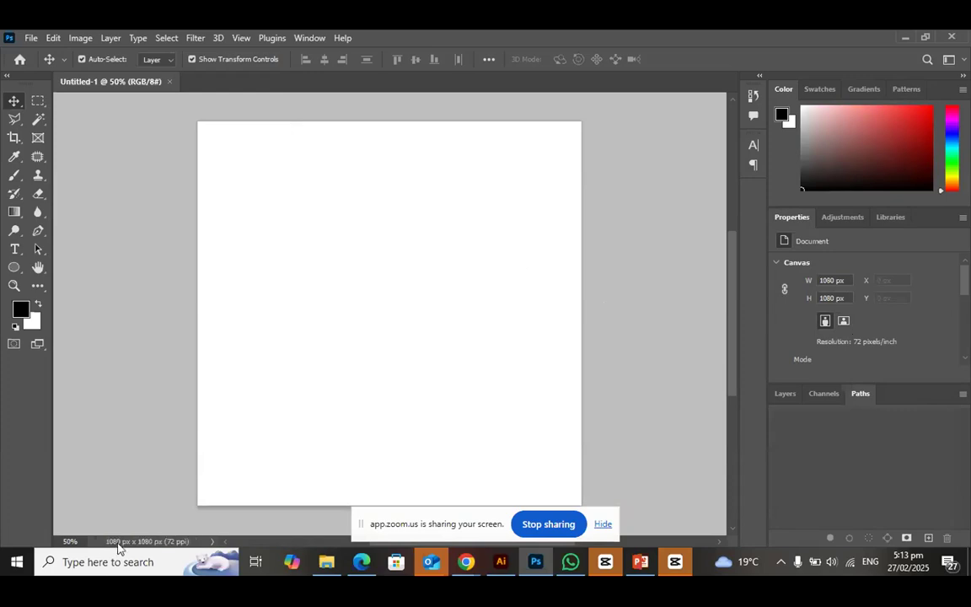
left_click(846, 221)
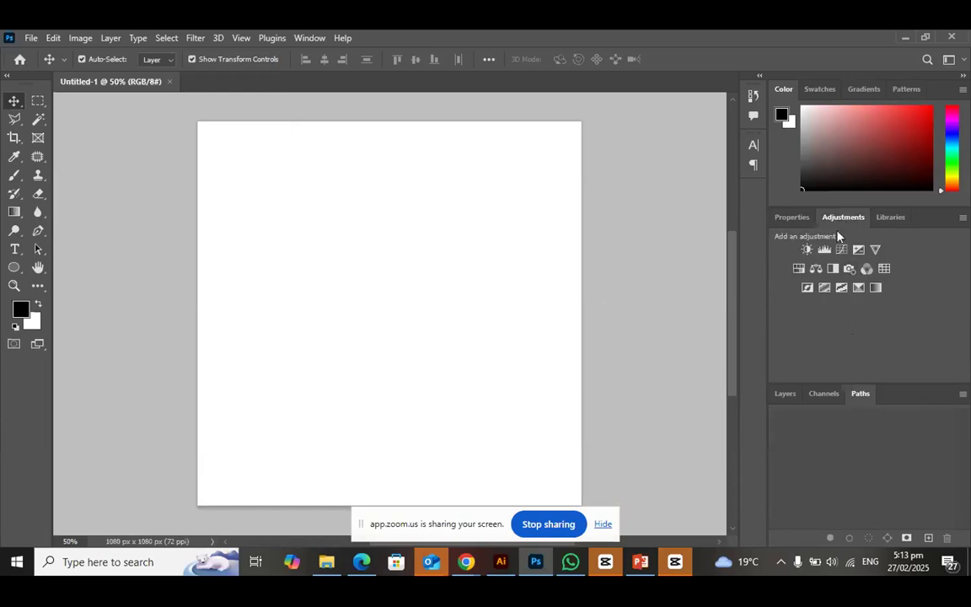
left_click(896, 223)
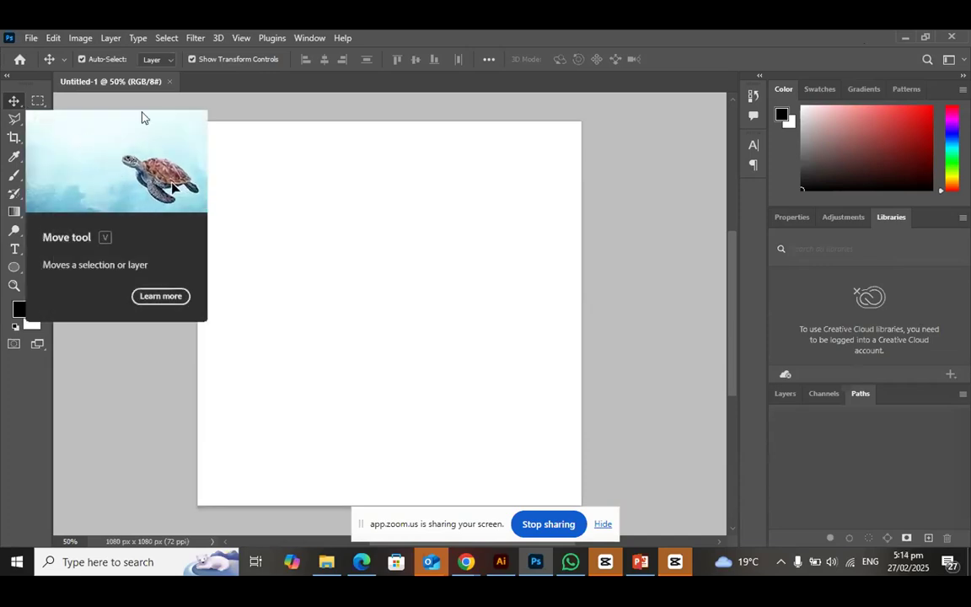
Draw a rectangle of about 275 x 279 px in the upper-left area of the canvas
left_click(14, 269)
right_click(13, 275)
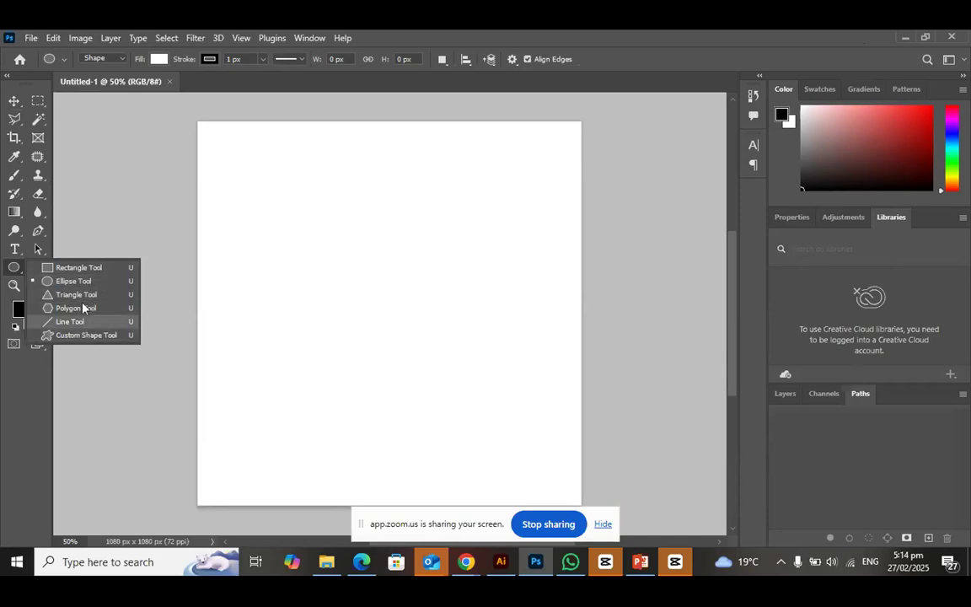
left_click(74, 269)
left_click_drag(214, 174, 311, 272)
Draw a circle with the Ellipse tool to the right of the rectangle, slightly lower on the canvas
right_click(14, 268)
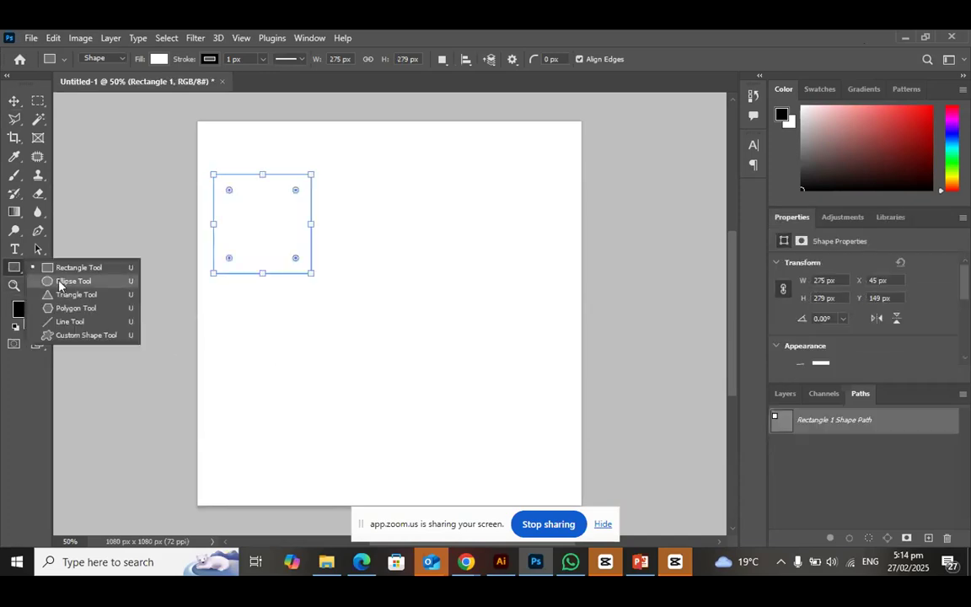
left_click(59, 281)
left_click_drag(347, 209, 454, 316)
Draw a triangle of about 295 x 329 px in the lower-left area of the canvas
right_click(14, 267)
left_click(59, 294)
left_click_drag(199, 349, 303, 465)
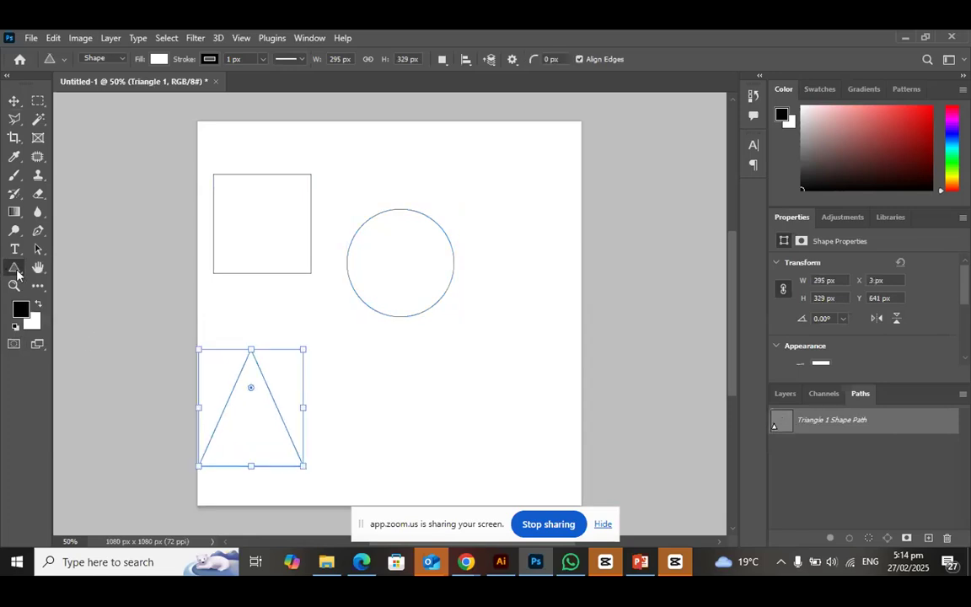
Draw a five-sided polygon of about 319 x 291 px below the circle
right_click(17, 271)
left_click(75, 308)
left_click_drag(360, 369, 466, 462)
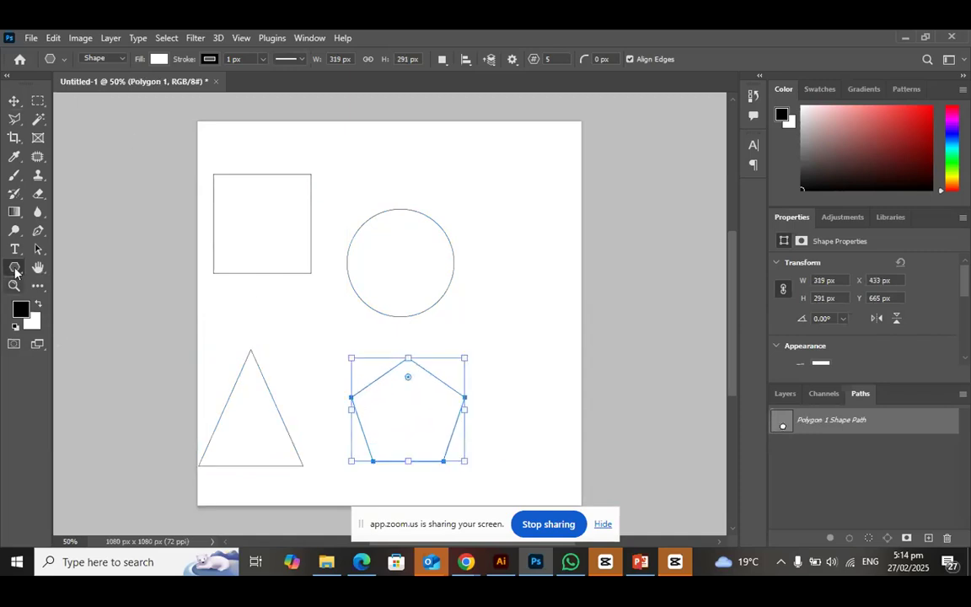
Draw a nearly horizontal line about 444 px long between the circle and the pentagon
right_click(16, 269)
left_click(62, 325)
left_click_drag(380, 332, 538, 335)
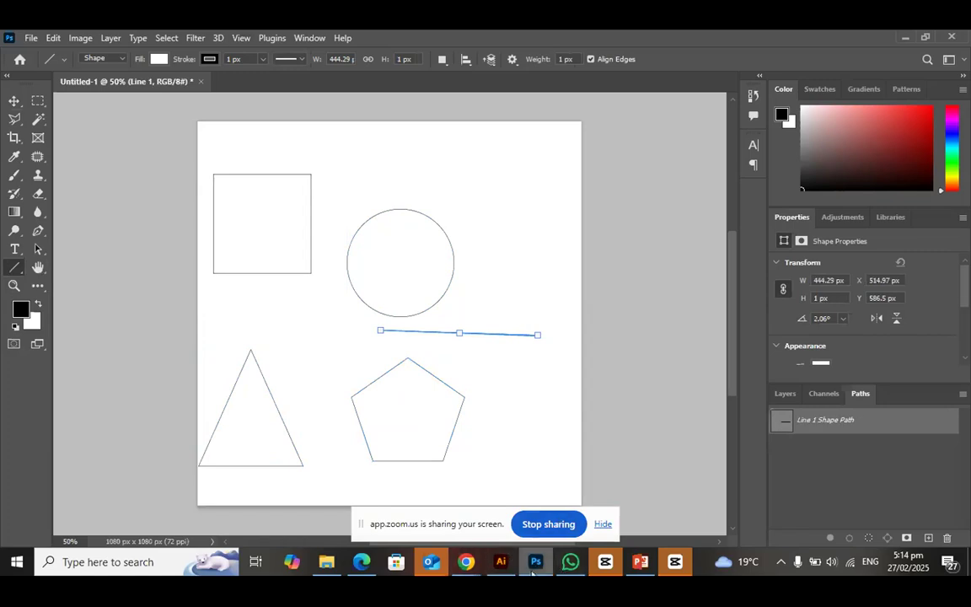
Switch to the Zoom meeting in Chrome and check its chat preview option
mouse_move(471, 565)
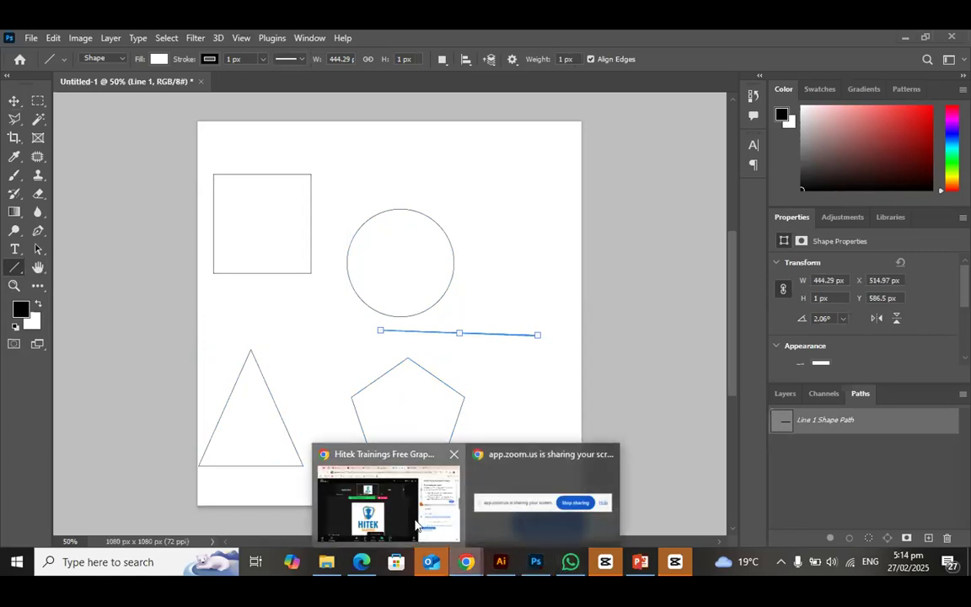
left_click(378, 477)
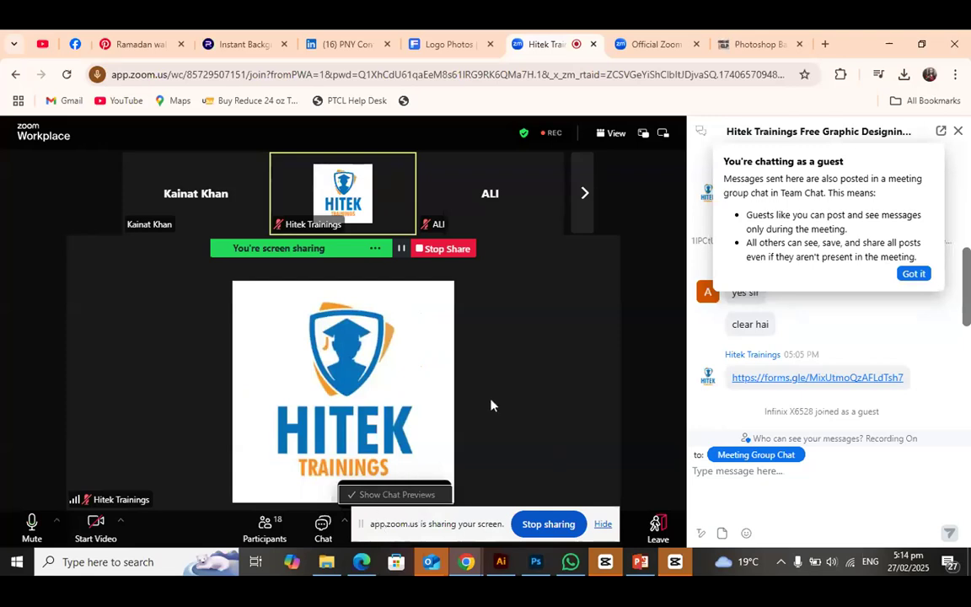
left_click(347, 527)
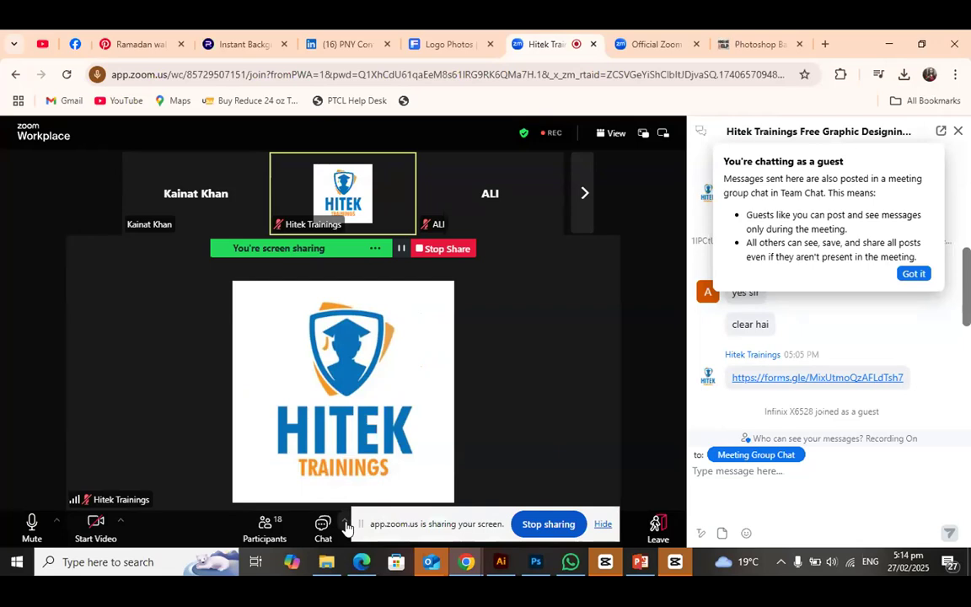
left_click(347, 527)
left_click(346, 527)
left_click(347, 527)
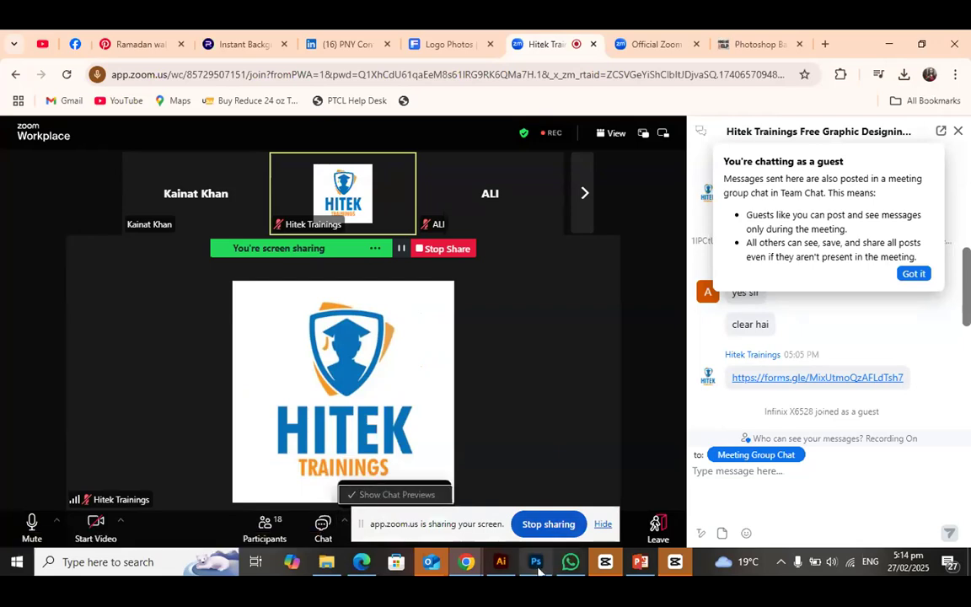
Return to Photoshop and undo the line drawn between the circle and the pentagon
mouse_move(538, 571)
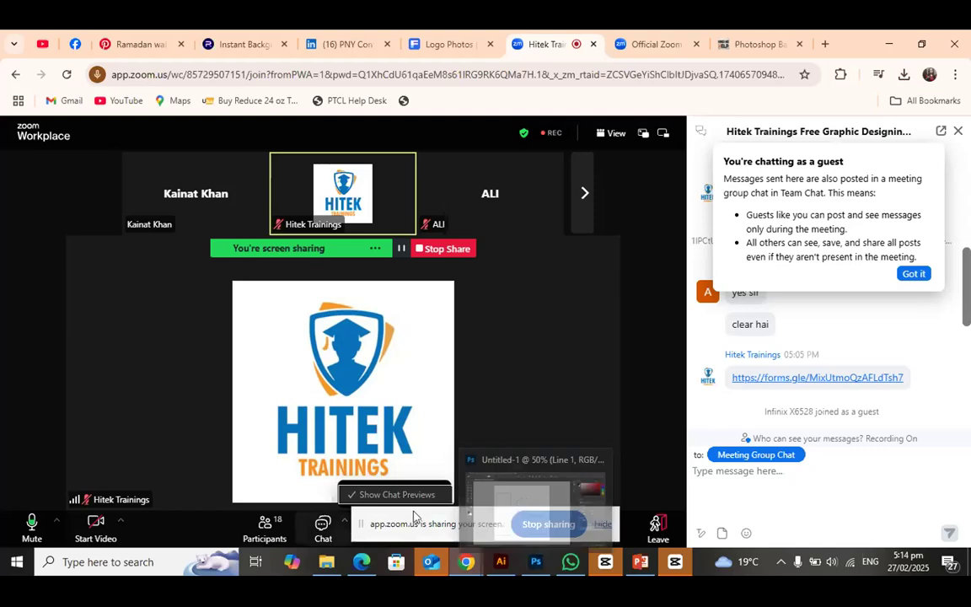
left_click(534, 563)
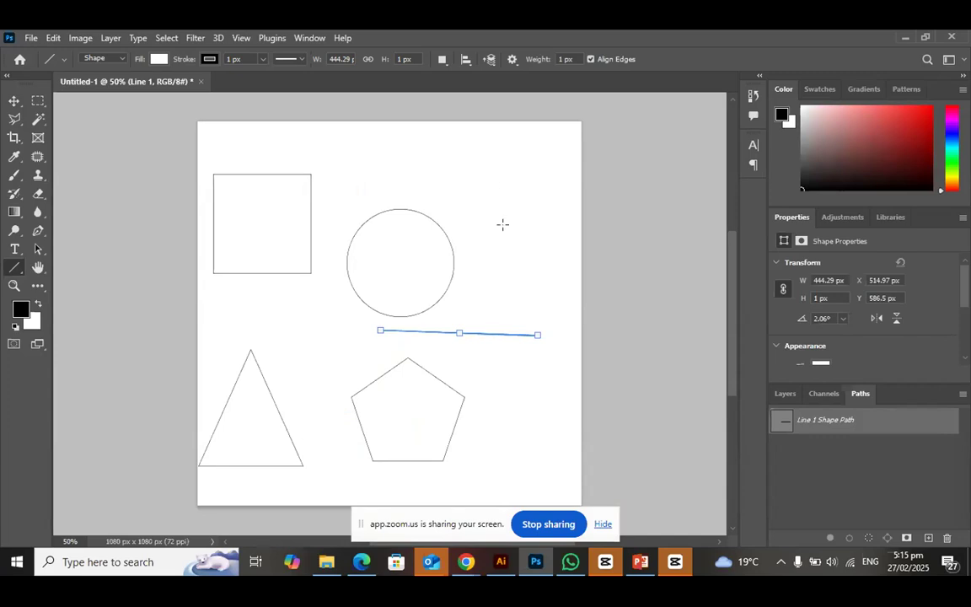
key("ctrl+z")
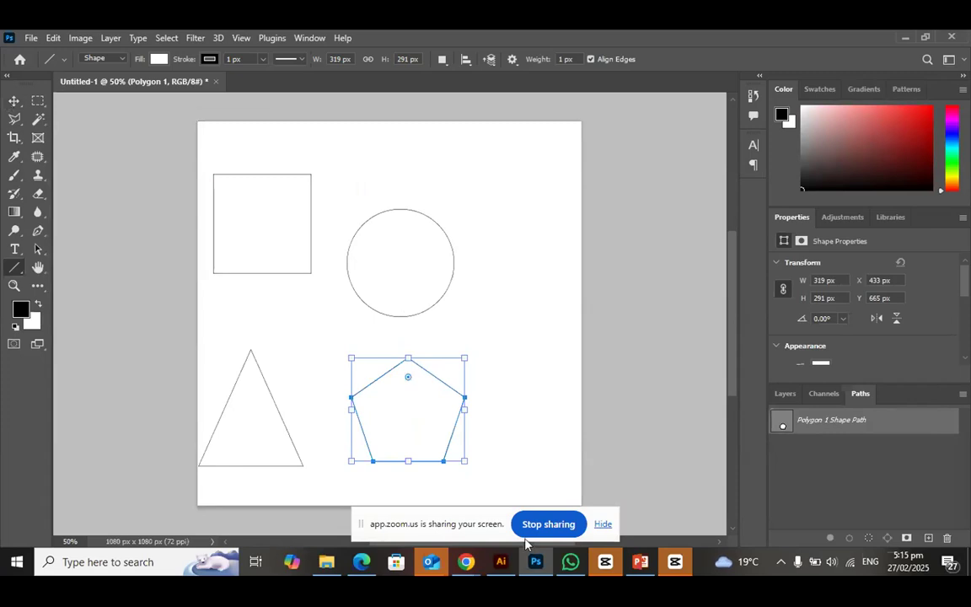
Switch to the Zoom meeting in Chrome to close its chat panel, and return to Photoshop
mouse_move(466, 563)
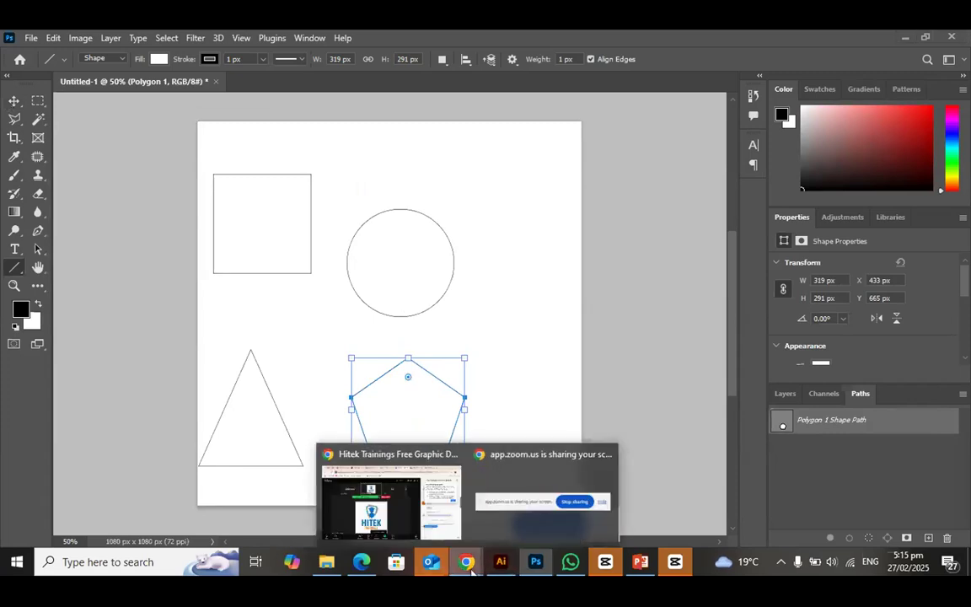
left_click(399, 531)
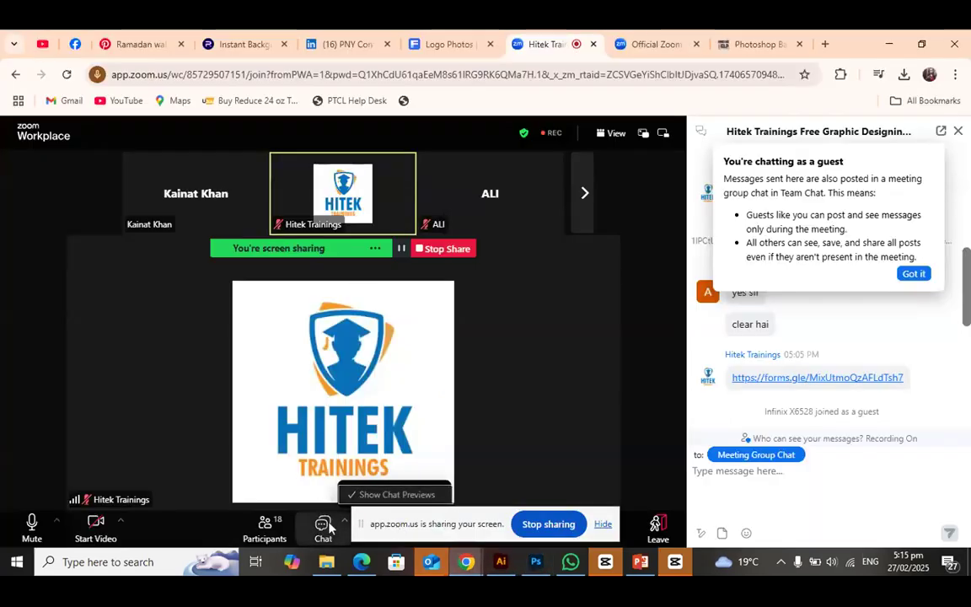
left_click(327, 526)
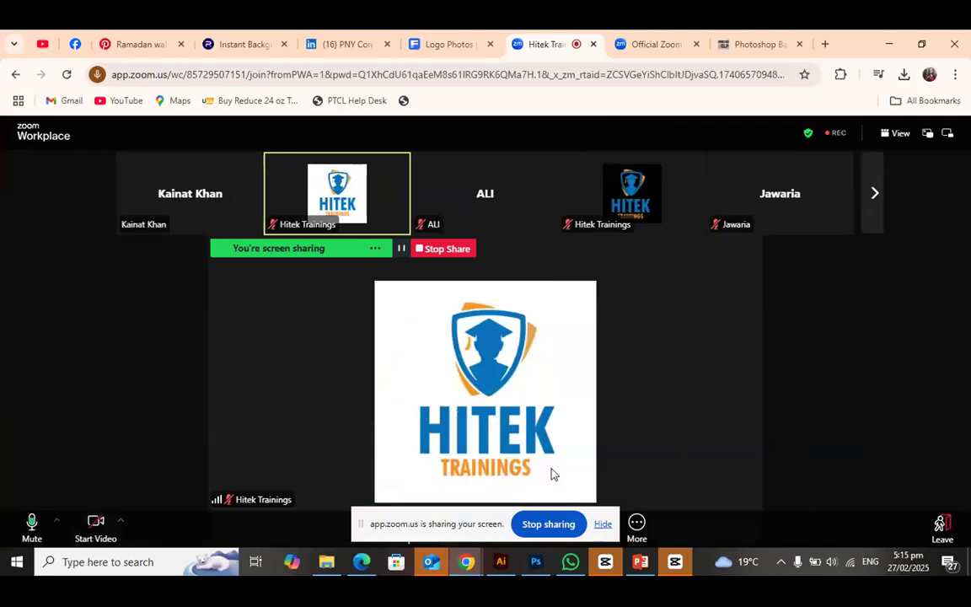
left_click(536, 563)
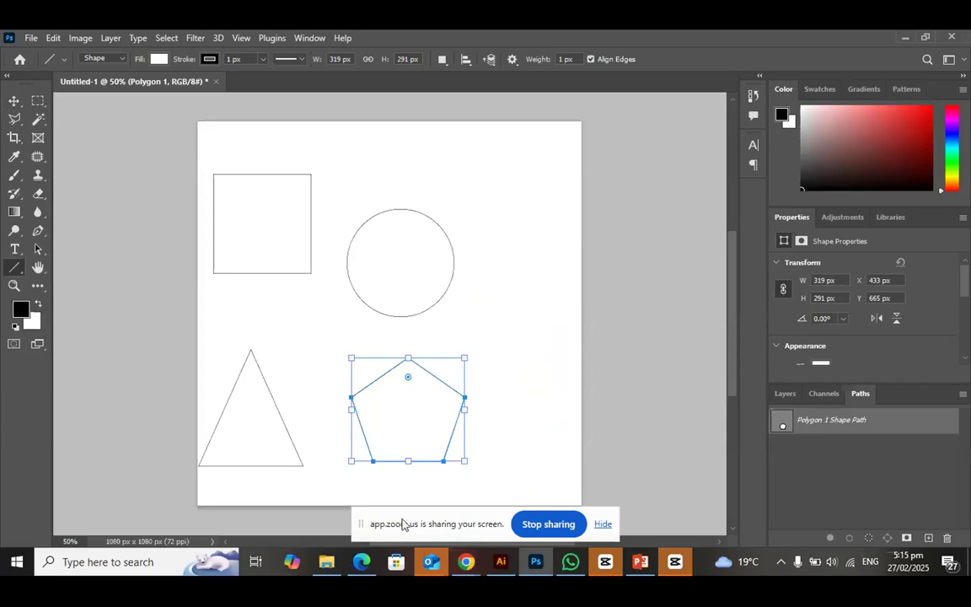
Delete the polygon, triangle, ellipse and rectangle layers, leaving only the Background layer
left_click(785, 396)
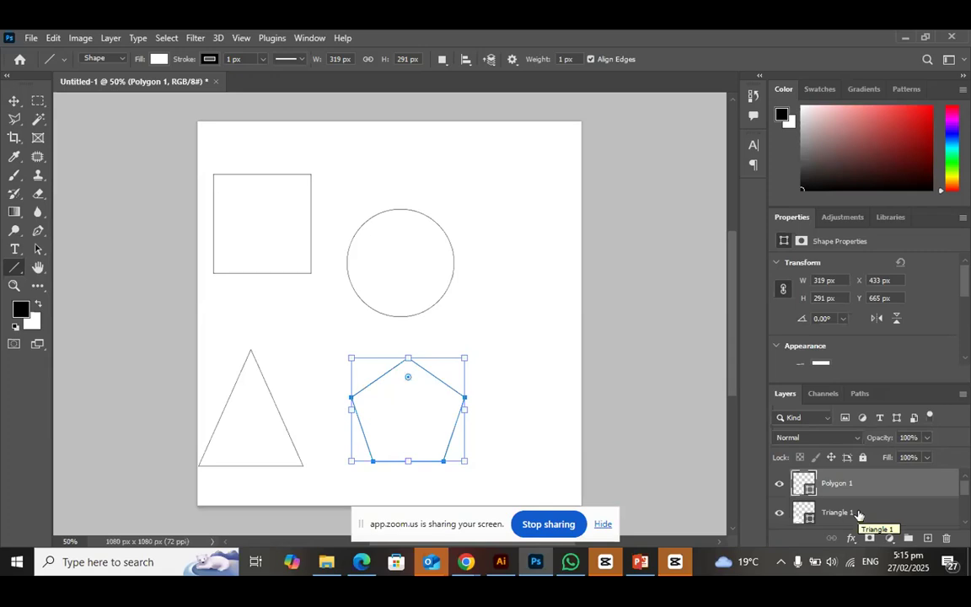
key("Delete")
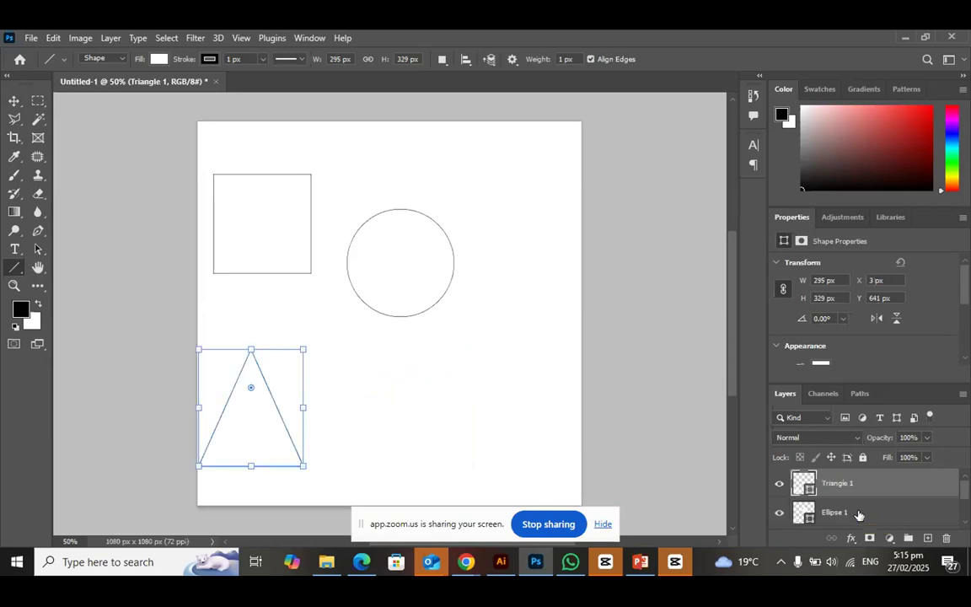
key("Delete")
key("Delete")
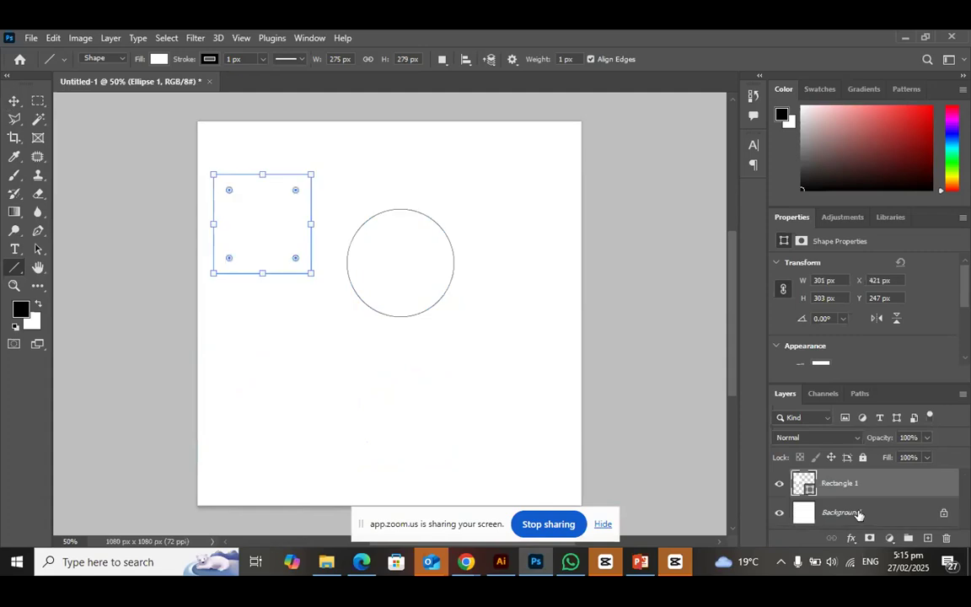
key("Delete")
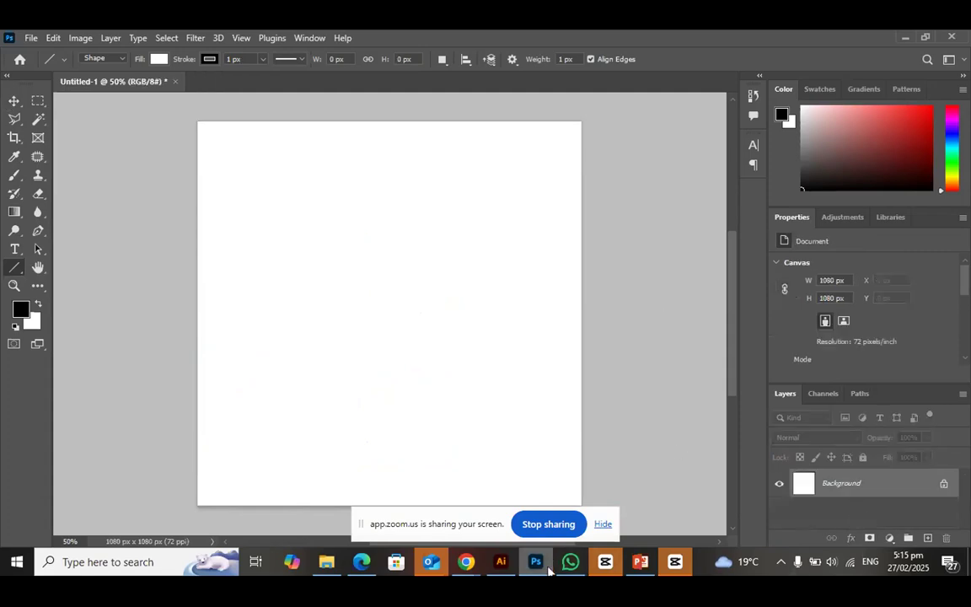
Switch to Chrome, search Google for freepik in a new tab and open the Freepik website
mouse_move(547, 570)
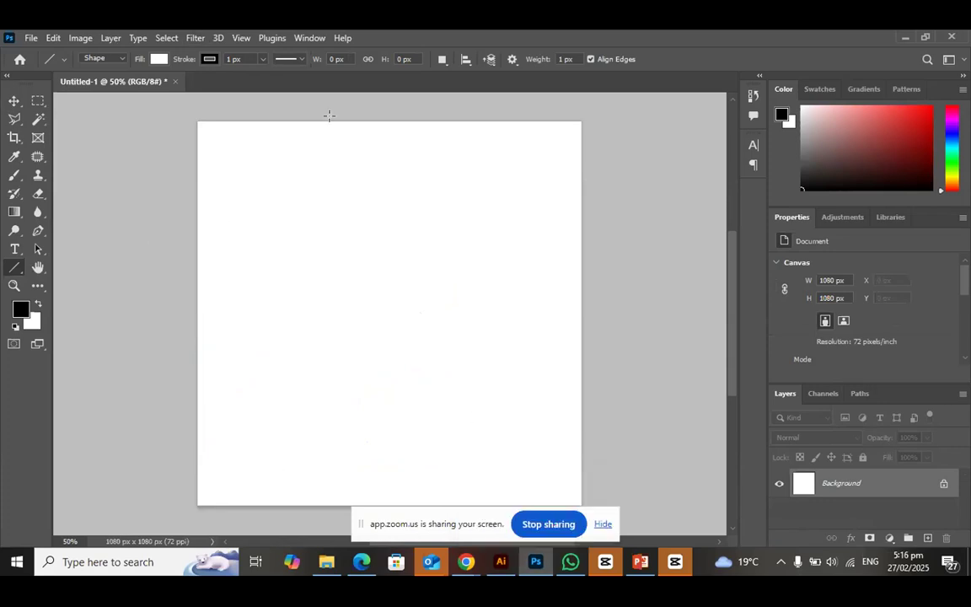
mouse_move(463, 563)
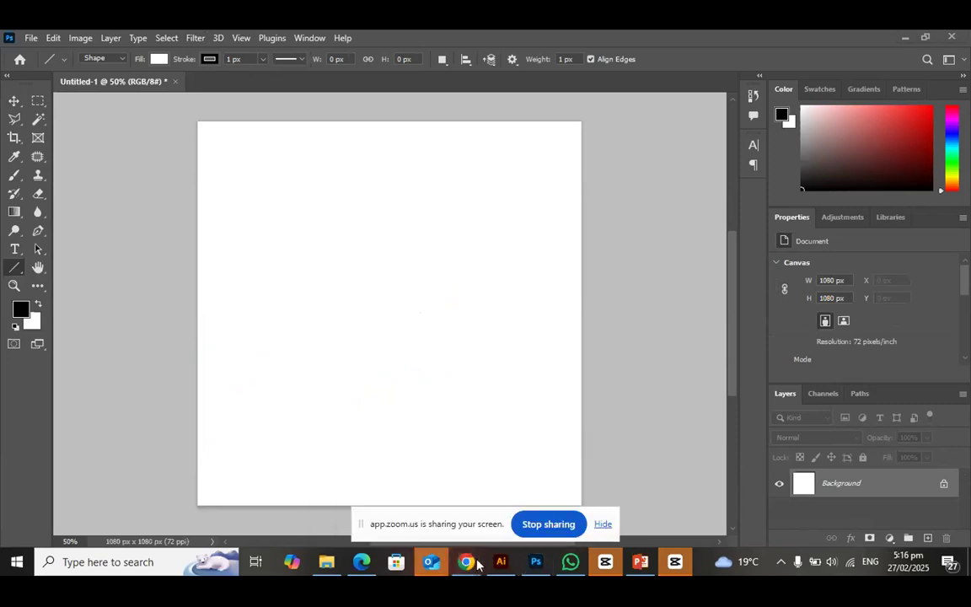
left_click(390, 497)
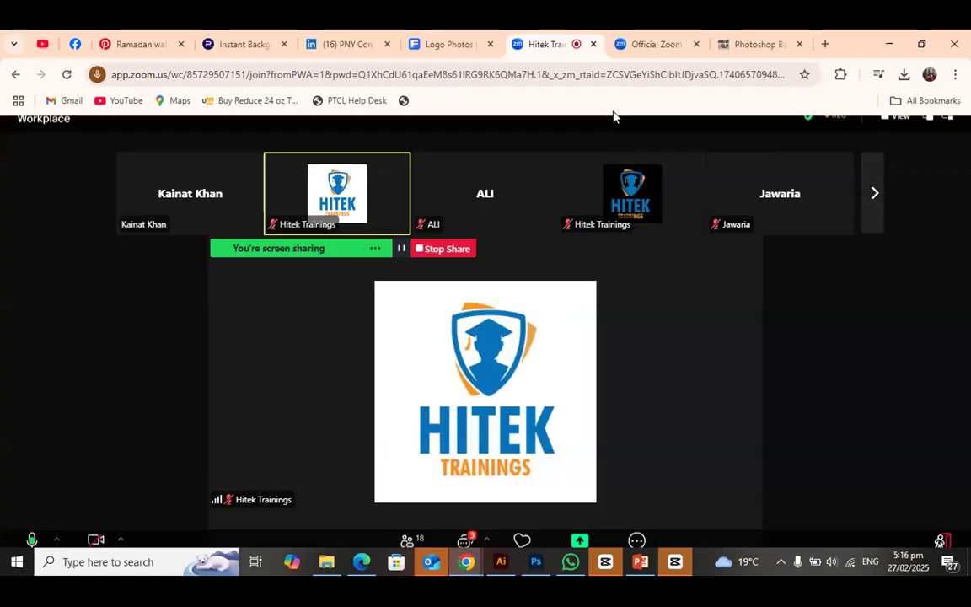
left_click(816, 48)
type("fre")
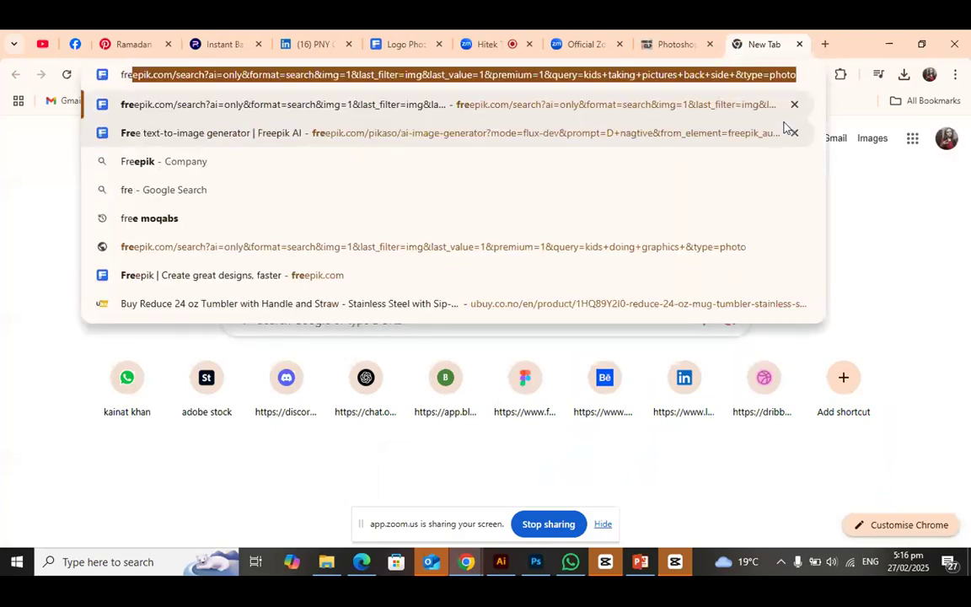
left_click(202, 161)
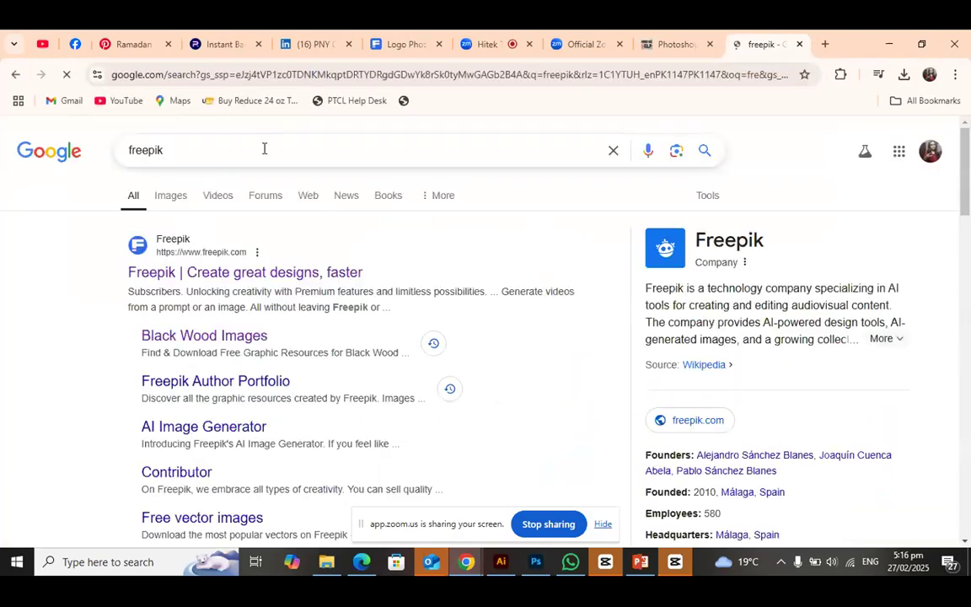
left_click(221, 274)
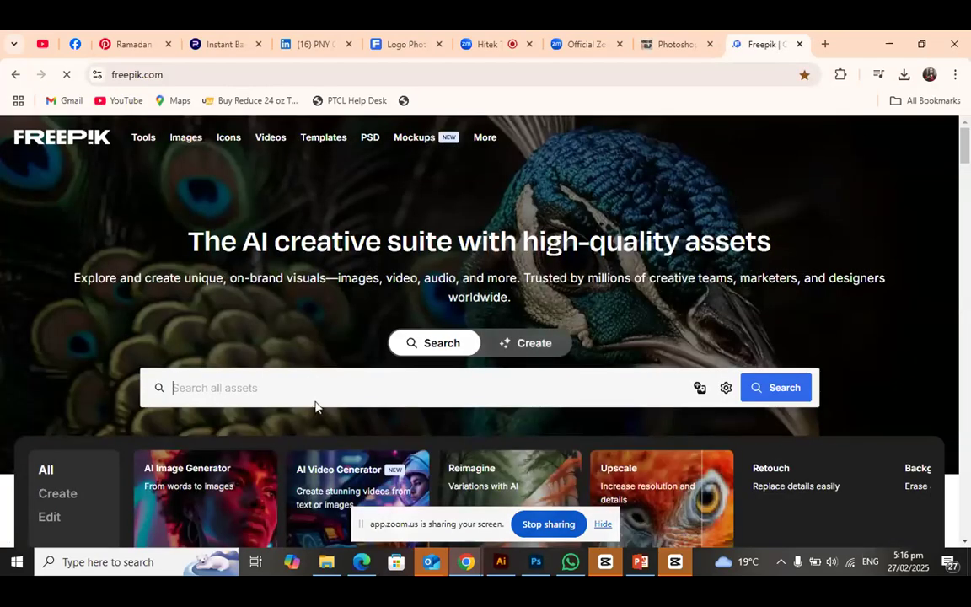
Search Freepik for "red bg" and limit the results to the Free license
left_click(312, 387)
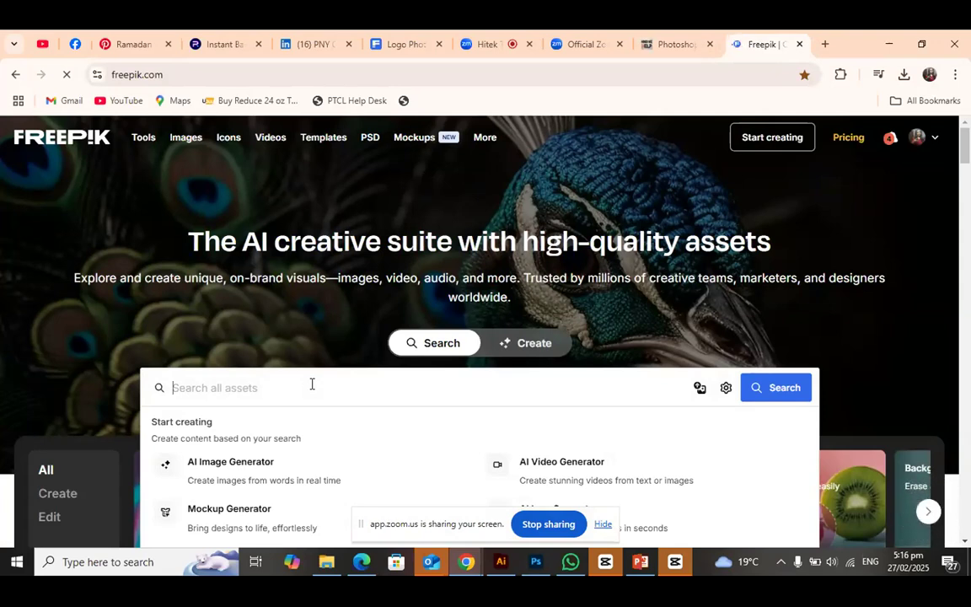
type("red ")
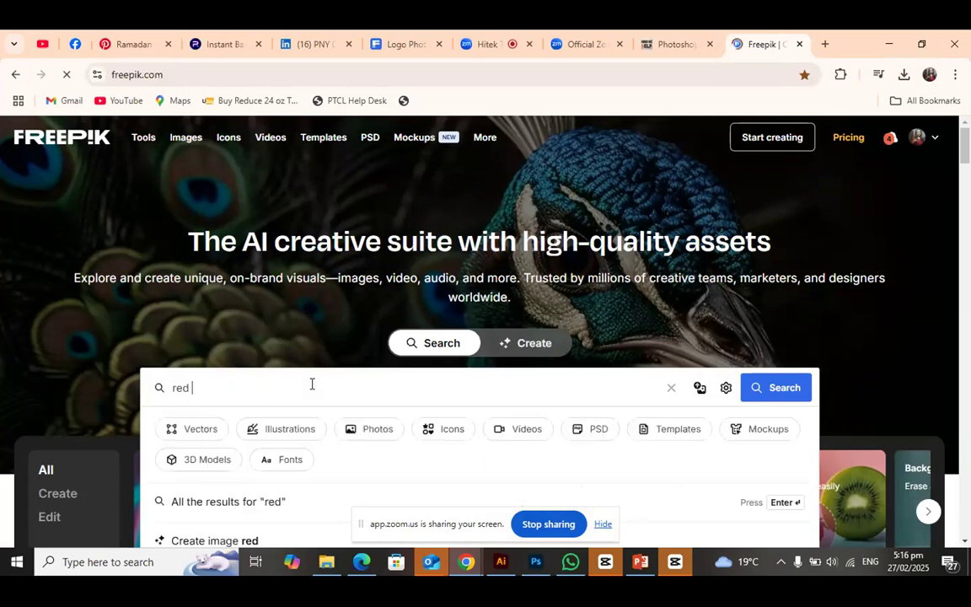
type("bg")
key("Return")
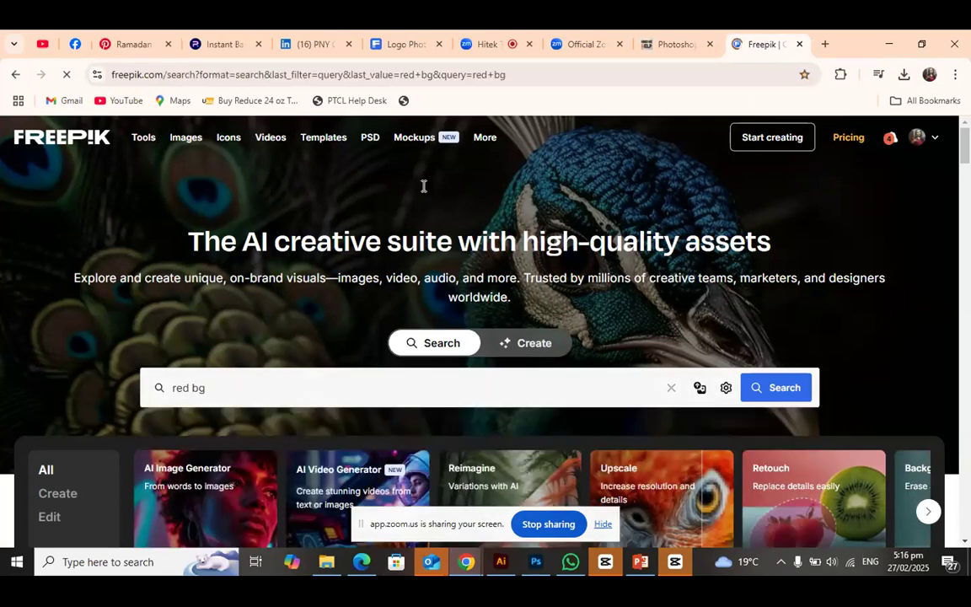
scroll(693, 441, "down", 7)
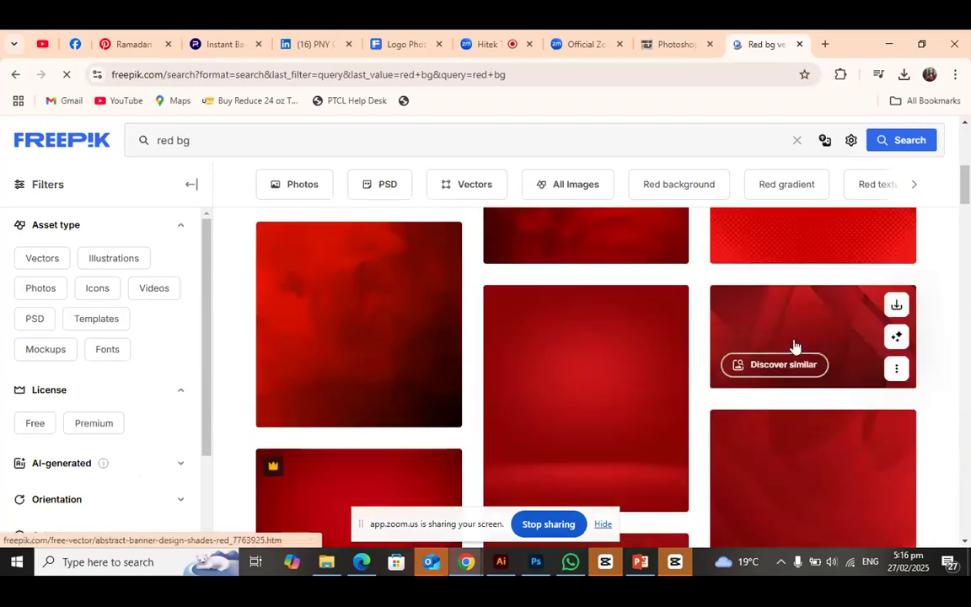
left_click(26, 424)
Find the dark red background with a central glow and dark wavy lines below it, and copy that image
scroll(590, 384, "down", 5)
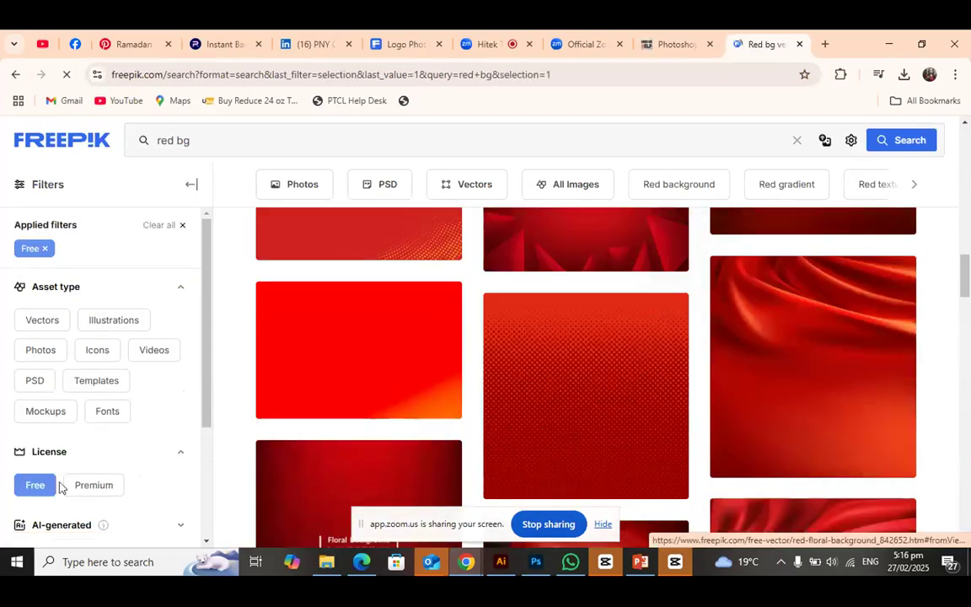
scroll(593, 392, "down", 5)
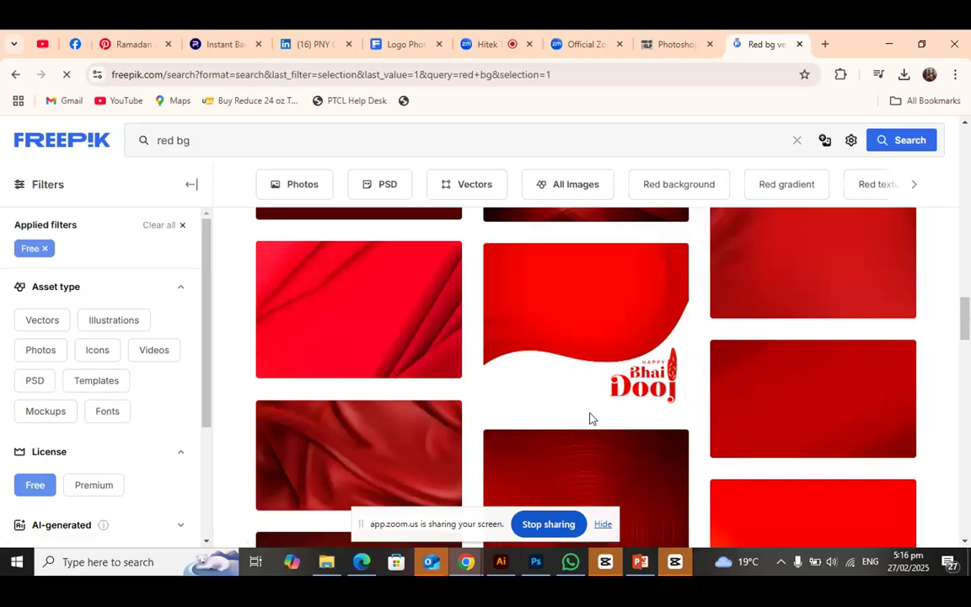
scroll(628, 406, "down", 3)
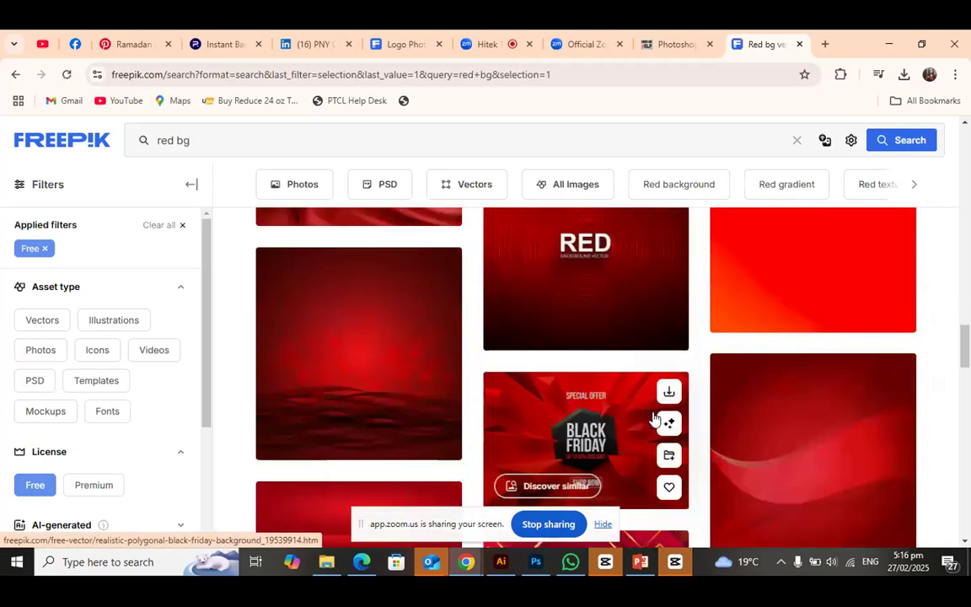
right_click(382, 381)
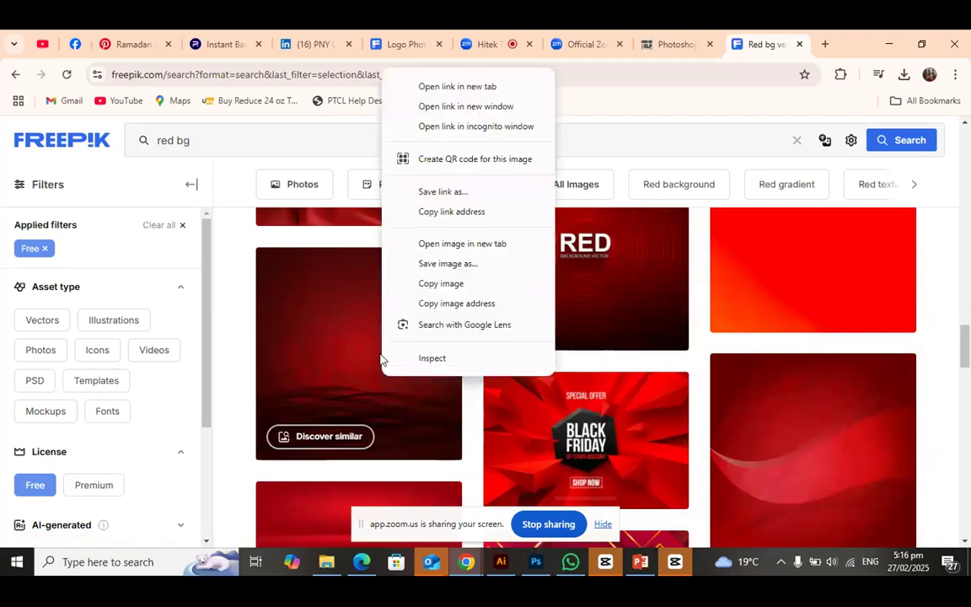
right_click(362, 355)
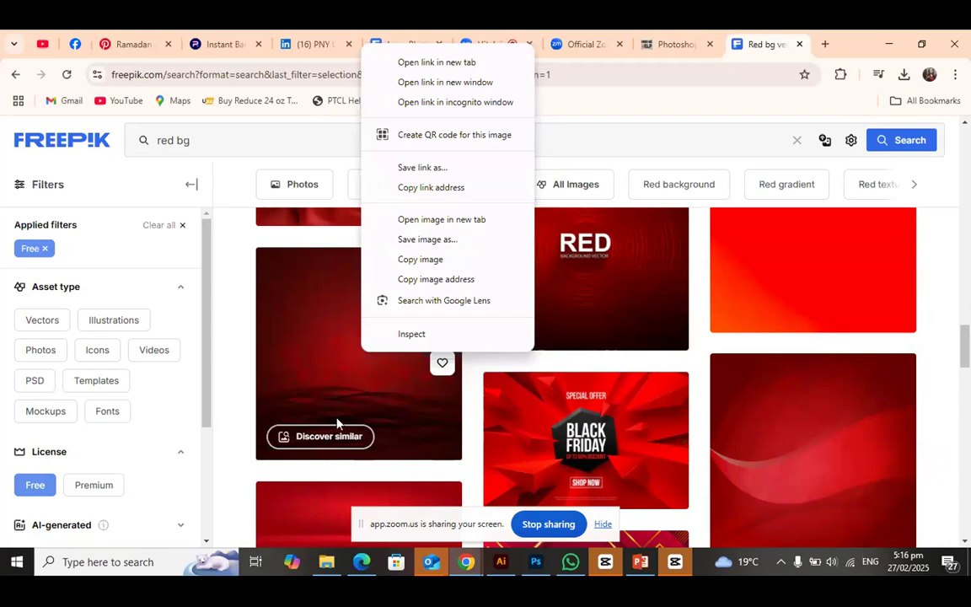
right_click(338, 384)
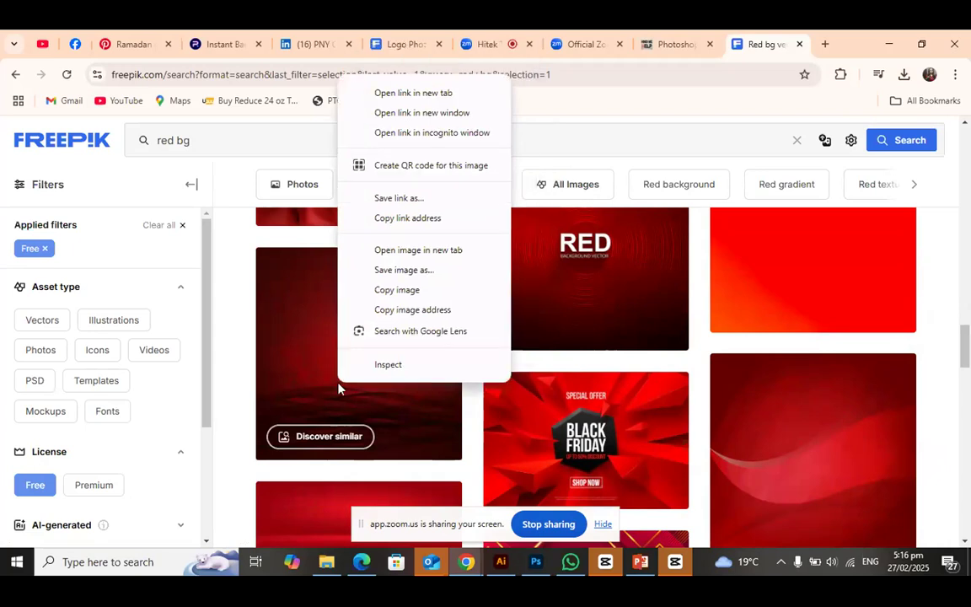
left_click(390, 291)
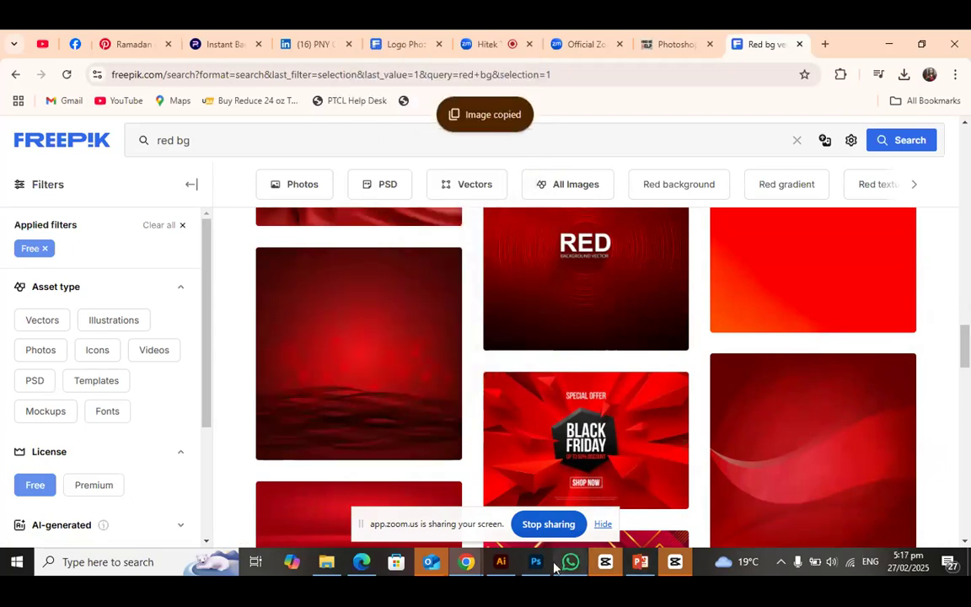
Paste the red background into the Photoshop document and scale it to about 1091 x 1127 px to cover the canvas
key("alt+Tab")
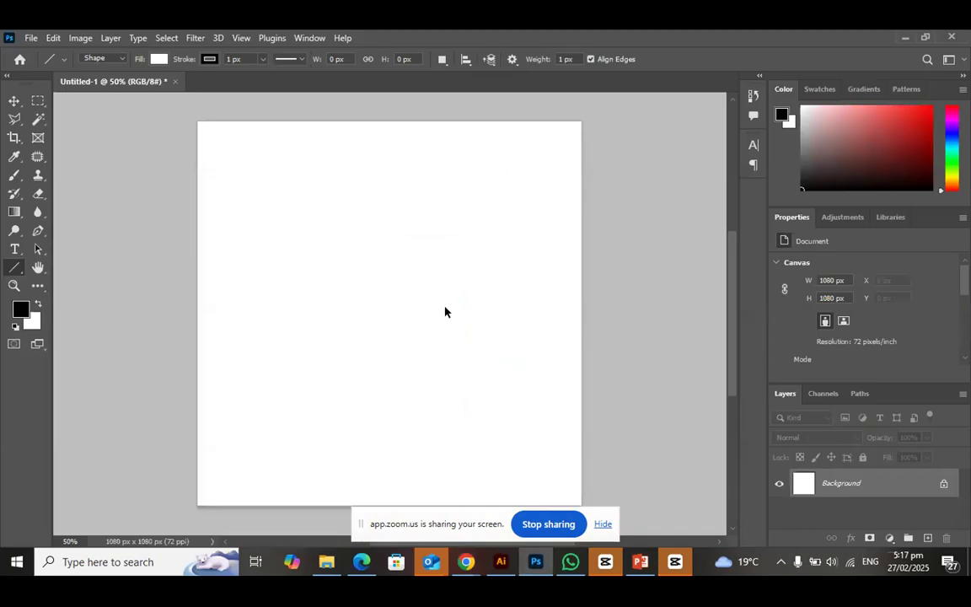
key("ctrl+v")
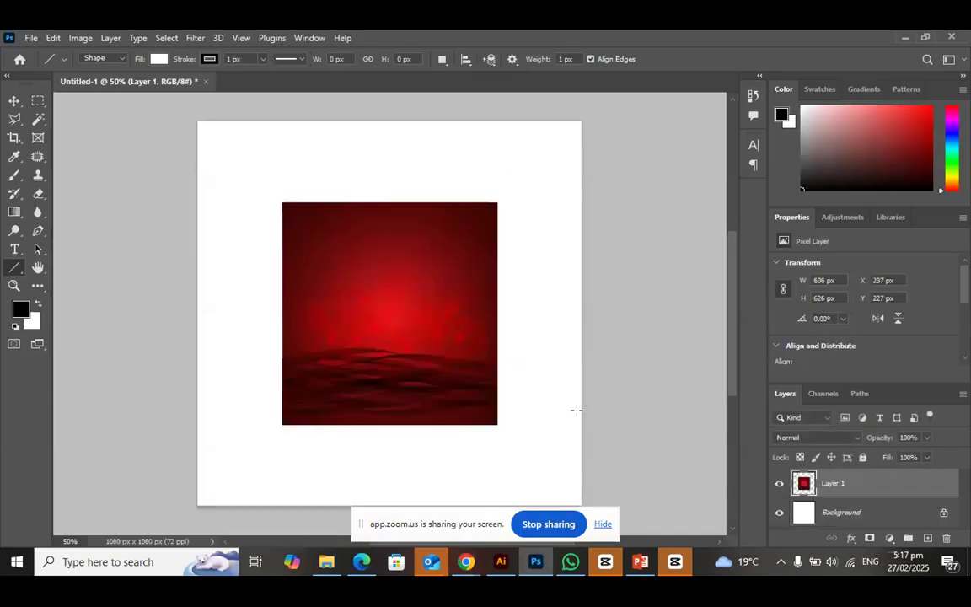
left_click(15, 100)
left_click_drag(281, 203, 196, 114)
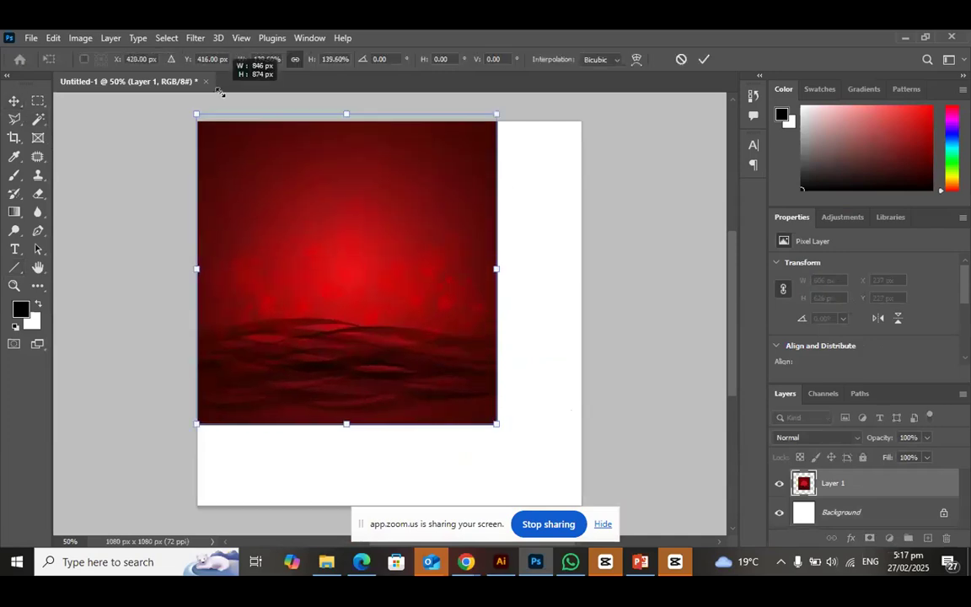
left_click_drag(507, 450, 570, 524)
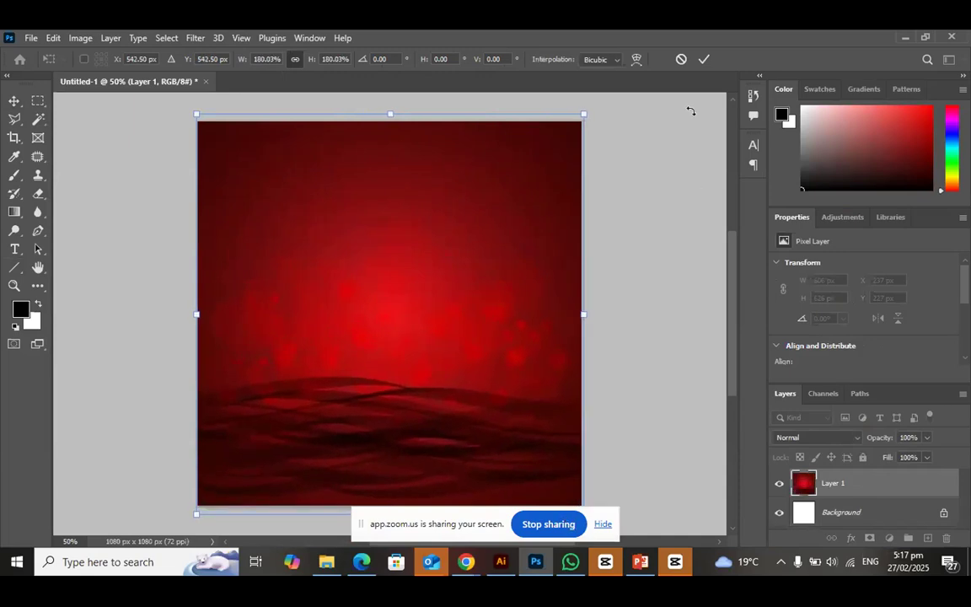
left_click(704, 59)
scroll(396, 348, "down", 3)
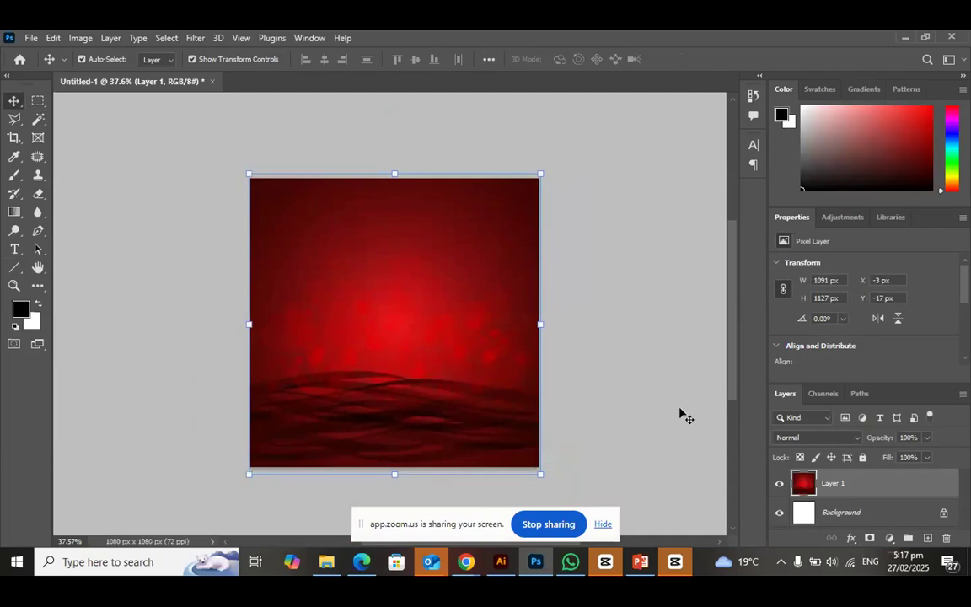
left_click(603, 399)
left_click(511, 375)
left_click_drag(880, 443, 924, 444)
Open the cut-out portrait of the man in the blue checked suit, 611750D3-5A29-42F9-A177-906805D598FC[1]-Photoroom, from Downloads
left_click(31, 38)
left_click(44, 65)
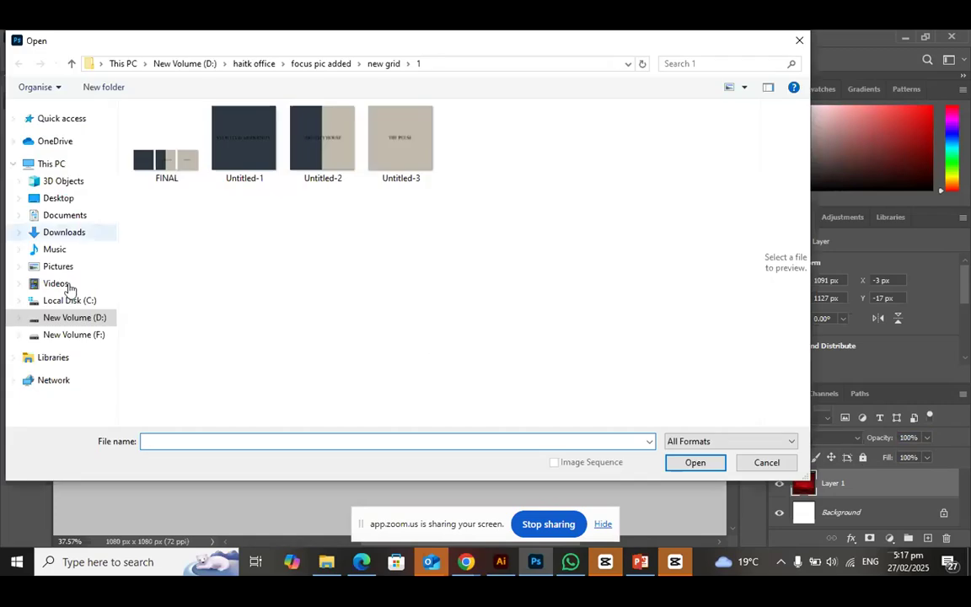
left_click(88, 320)
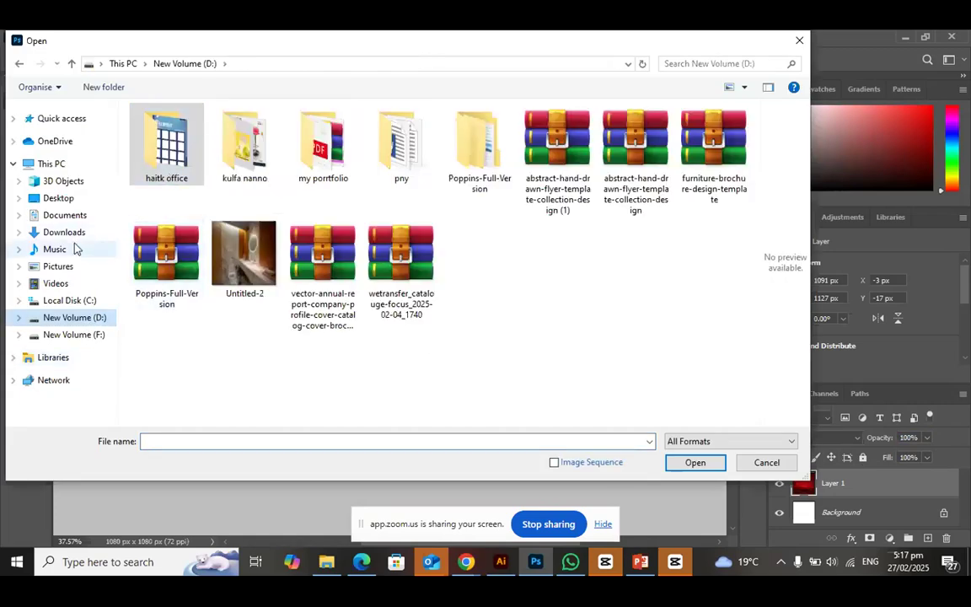
left_click(66, 233)
scroll(398, 285, "down", 3)
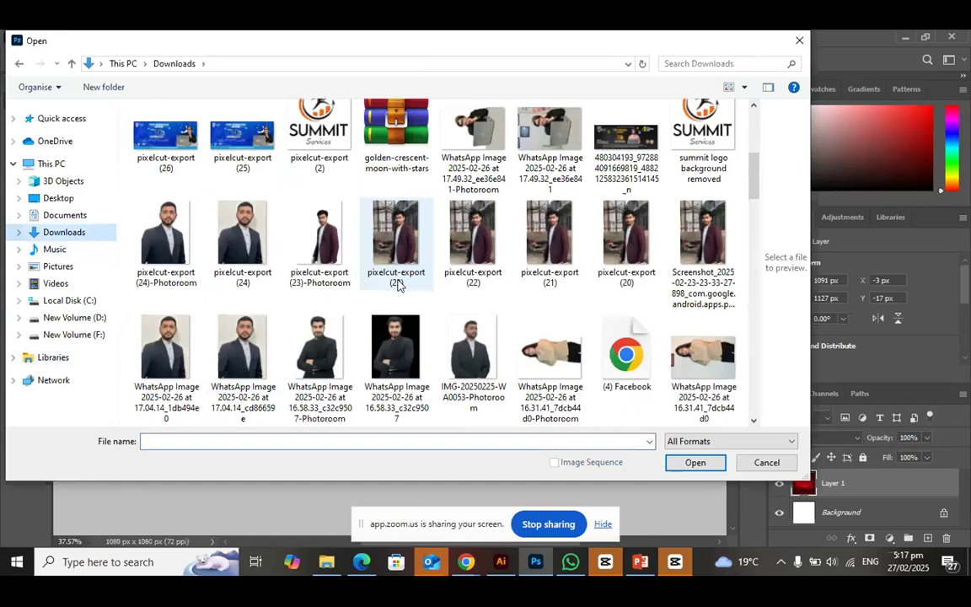
scroll(342, 340, "up", 3)
scroll(347, 338, "down", 3)
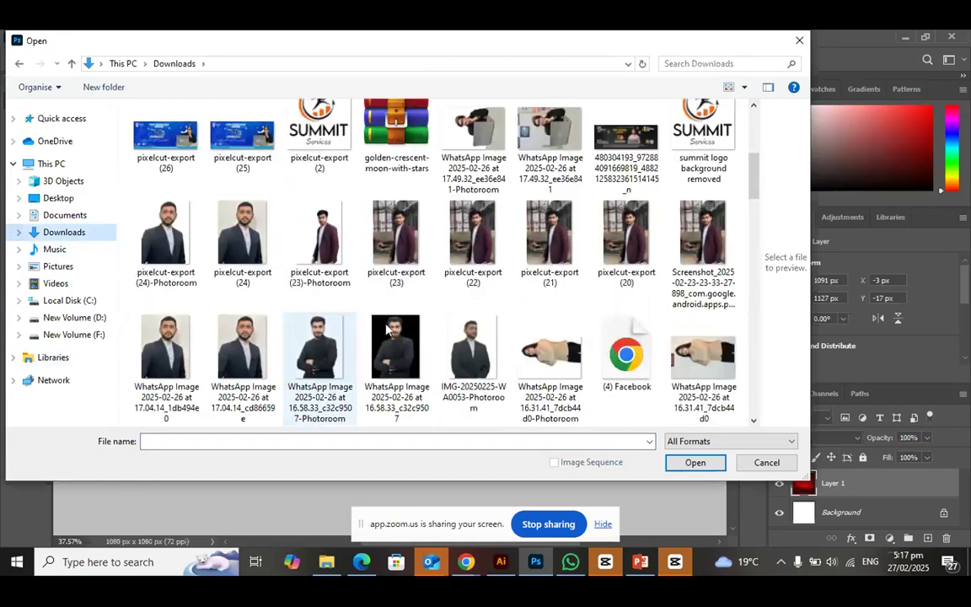
scroll(387, 328, "down", 5)
left_click(699, 278)
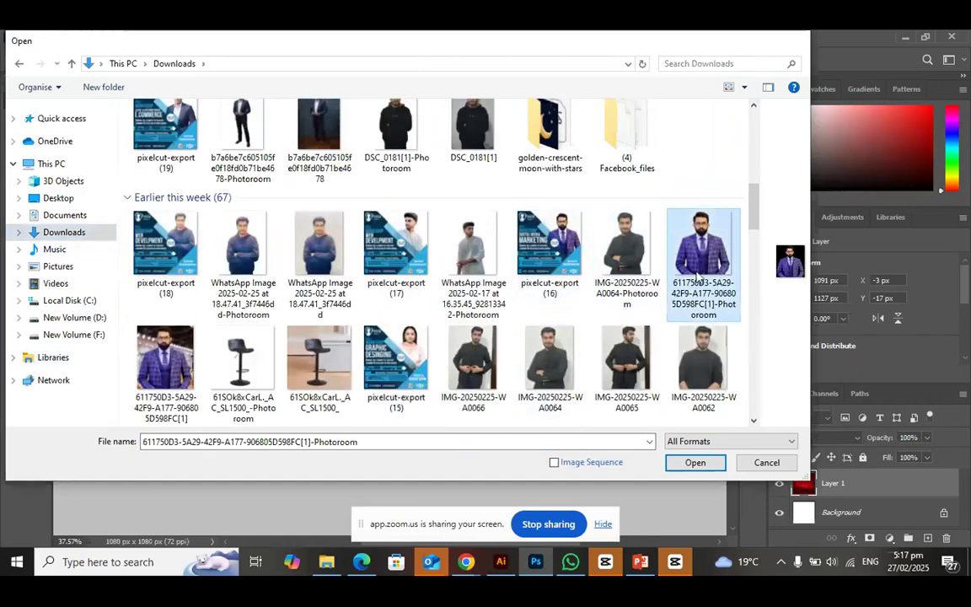
double_click(699, 279)
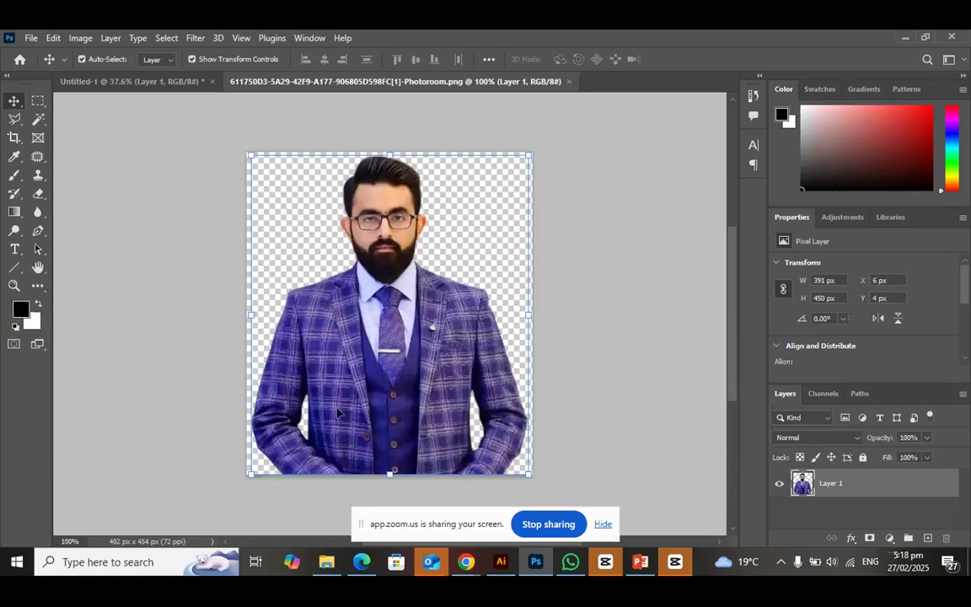
Move the portrait into Untitled-1 over the red background and scale it to about 779 x 897 px, resting on the canvas's lower edge
left_click_drag(307, 369, 412, 416)
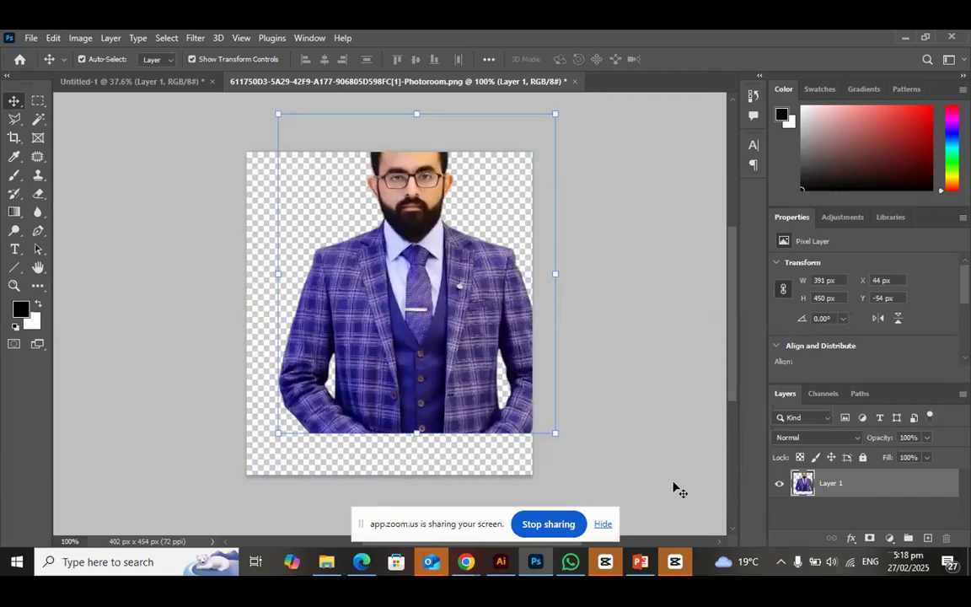
left_click_drag(422, 340, 462, 396)
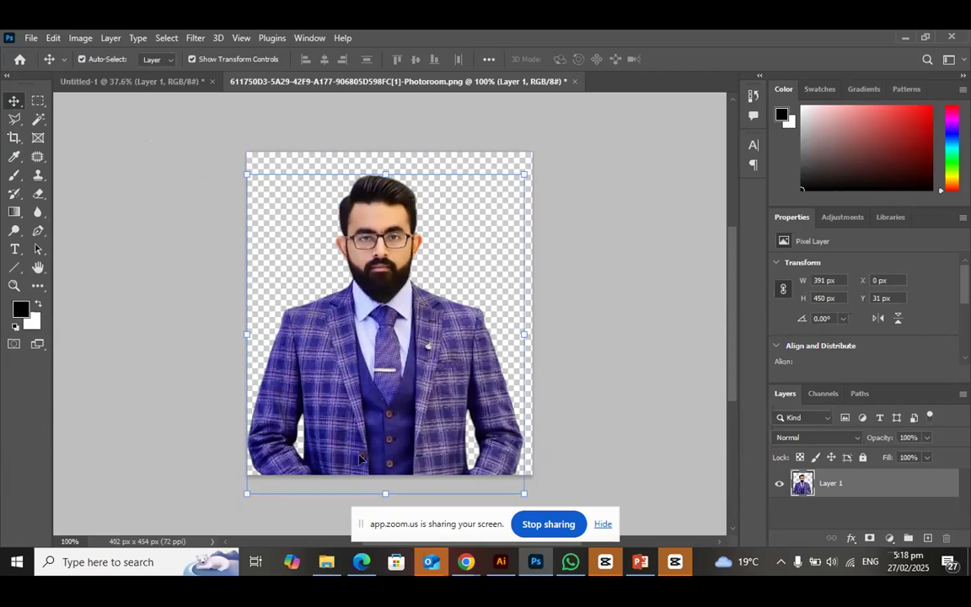
left_click_drag(369, 371, 406, 427)
key("ctrl+t")
left_click_drag(407, 344, 406, 227)
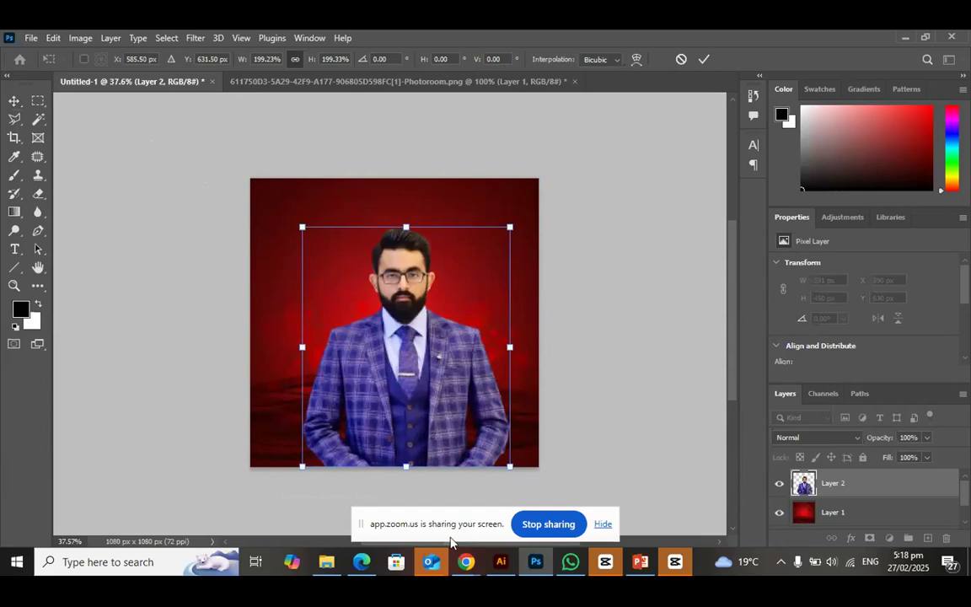
left_click(705, 60)
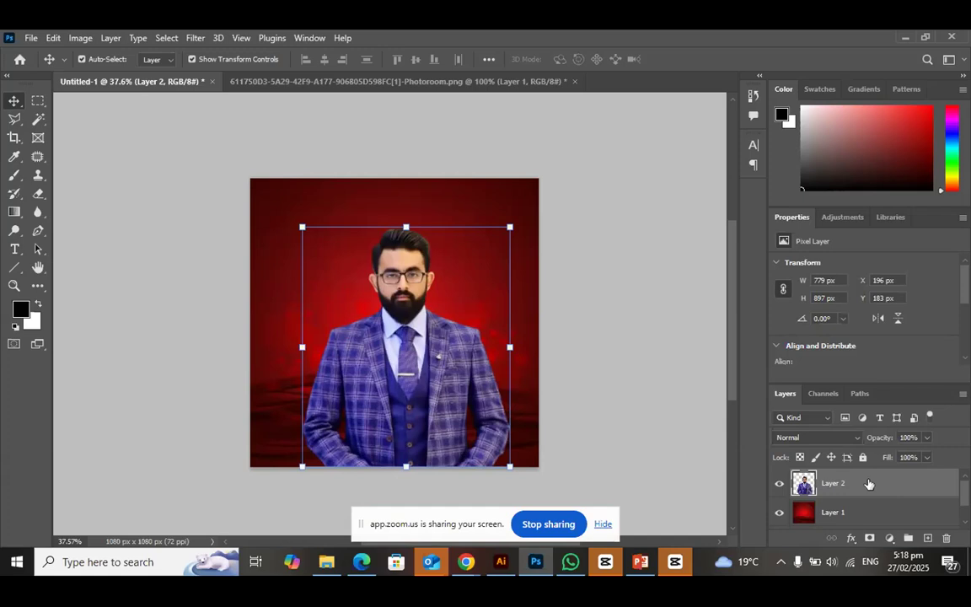
left_click(878, 439)
scroll(860, 499, "down", 1)
scroll(860, 499, "up", 1)
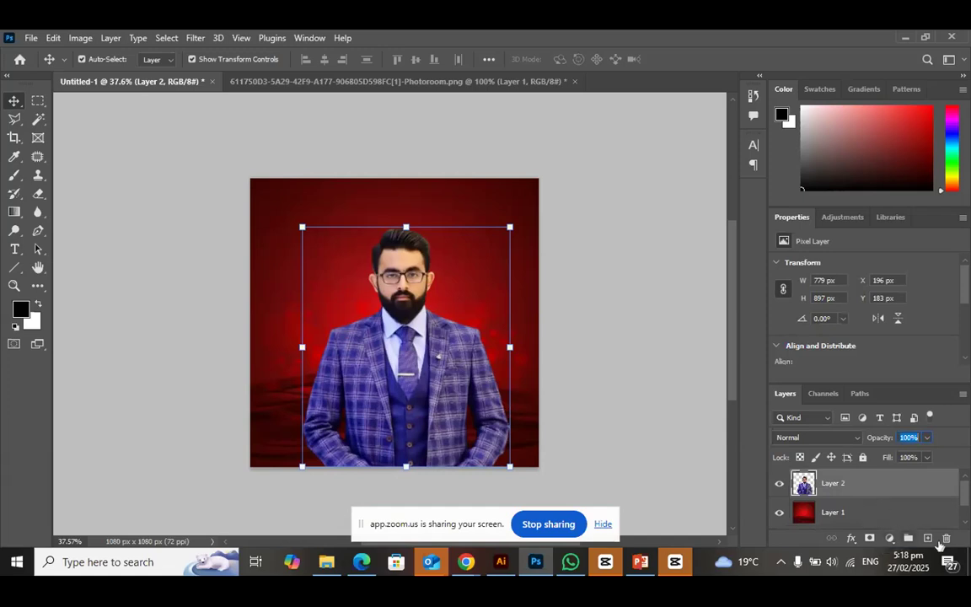
Add a Brightness/Contrast adjustment layer above the portrait with brightness 11 and contrast 47
left_click(891, 540)
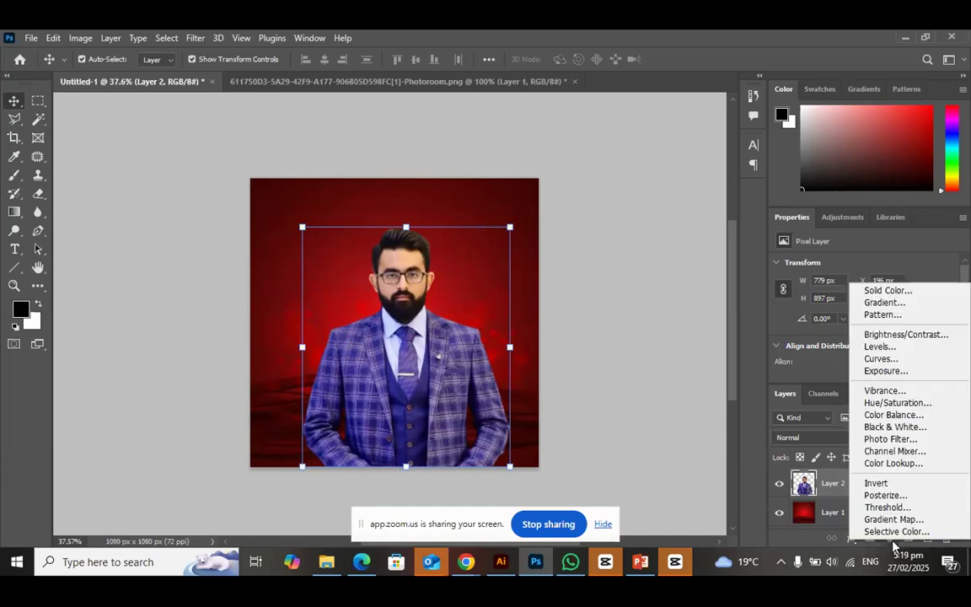
left_click(883, 337)
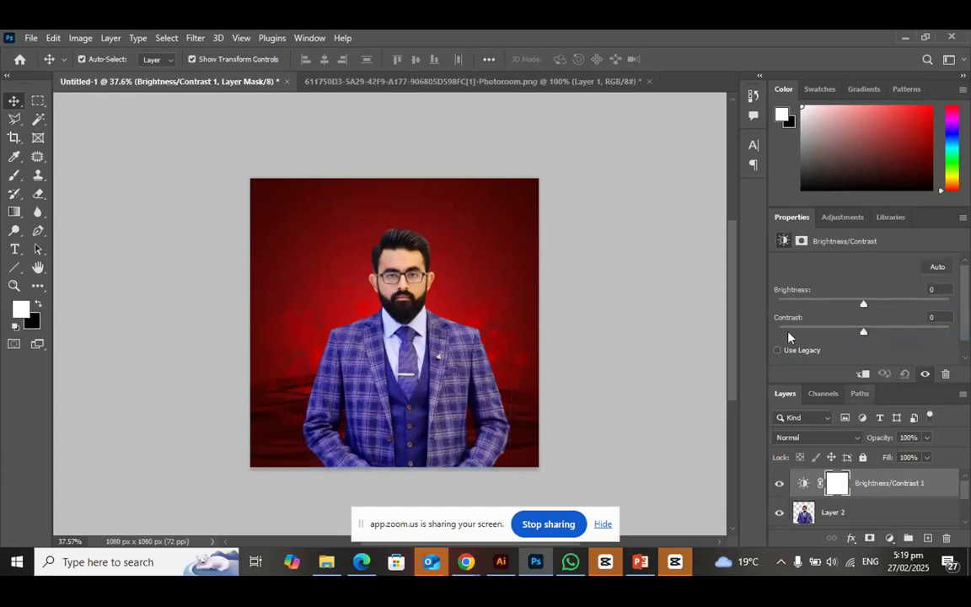
left_click_drag(862, 312, 895, 353)
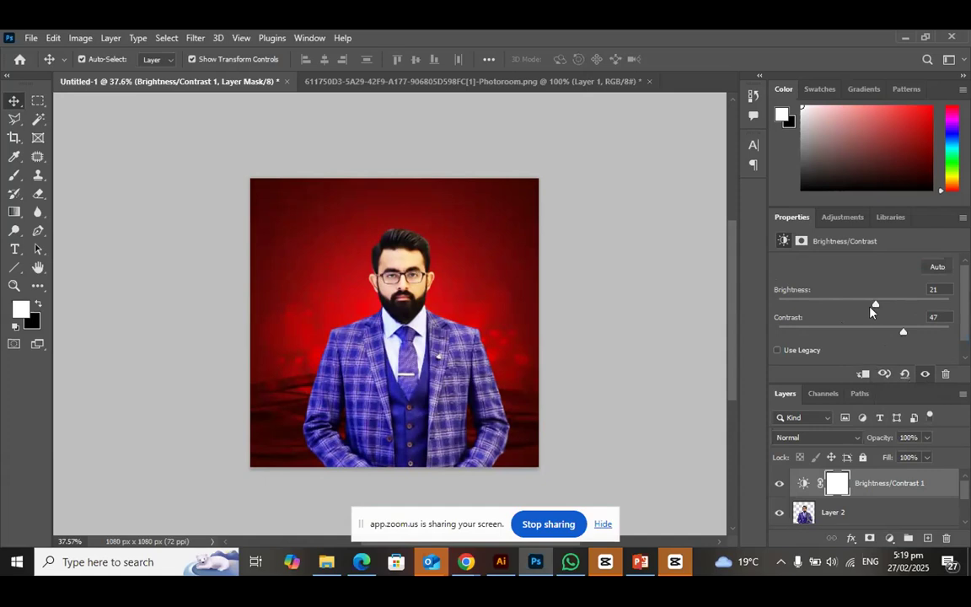
left_click_drag(876, 306, 872, 330)
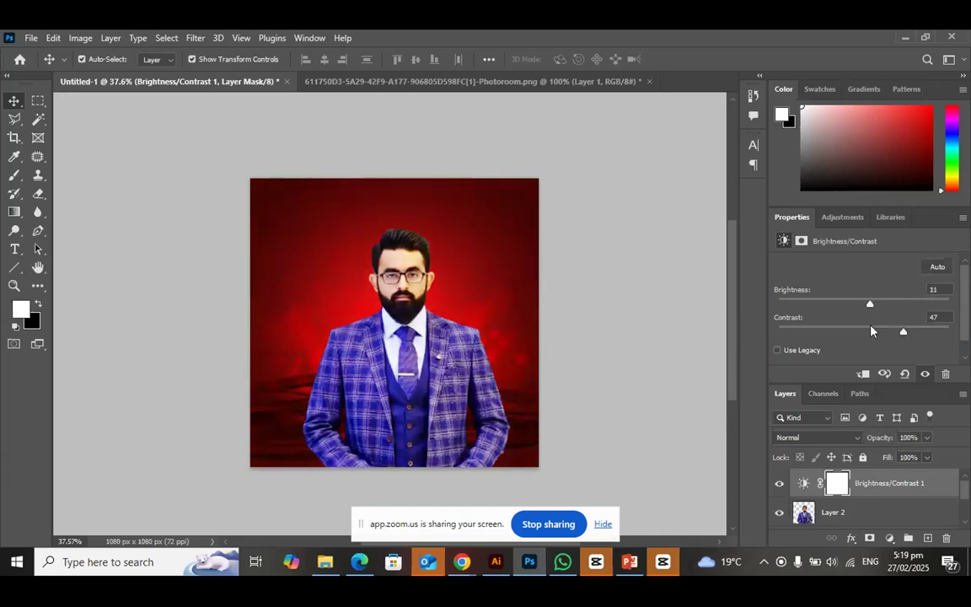
Clip the Brightness/Contrast adjustment to the portrait layer and set its brightness to 18
left_click(863, 373)
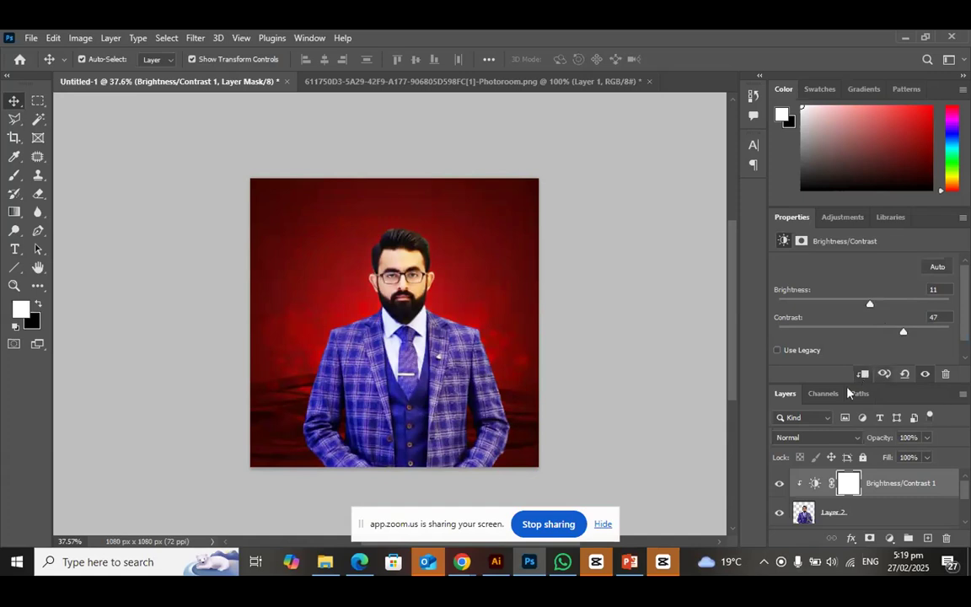
mouse_move(870, 304)
left_mouse_down()
mouse_move(911, 310)
mouse_move(872, 314)
left_mouse_up()
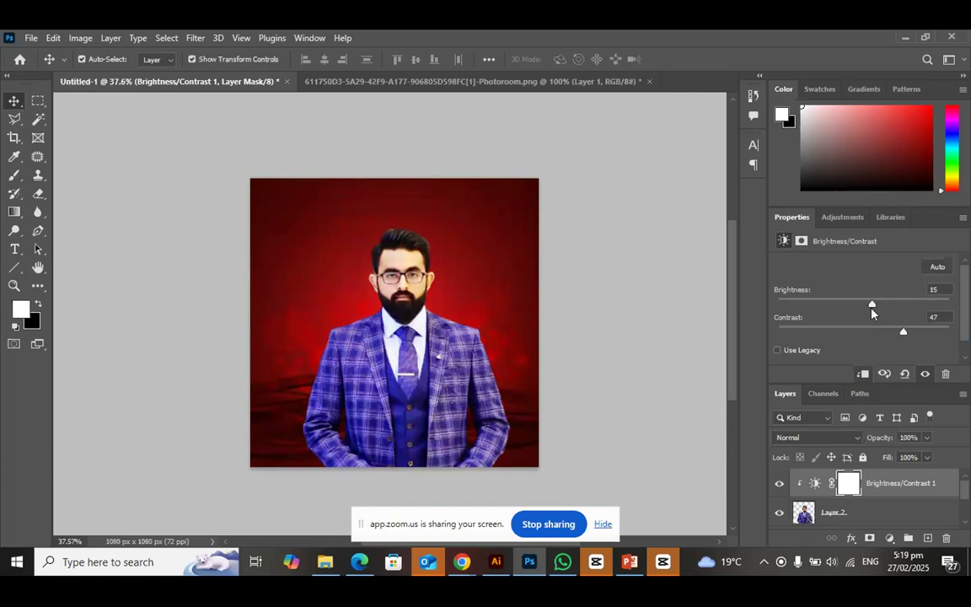
left_click_drag(873, 314, 863, 313)
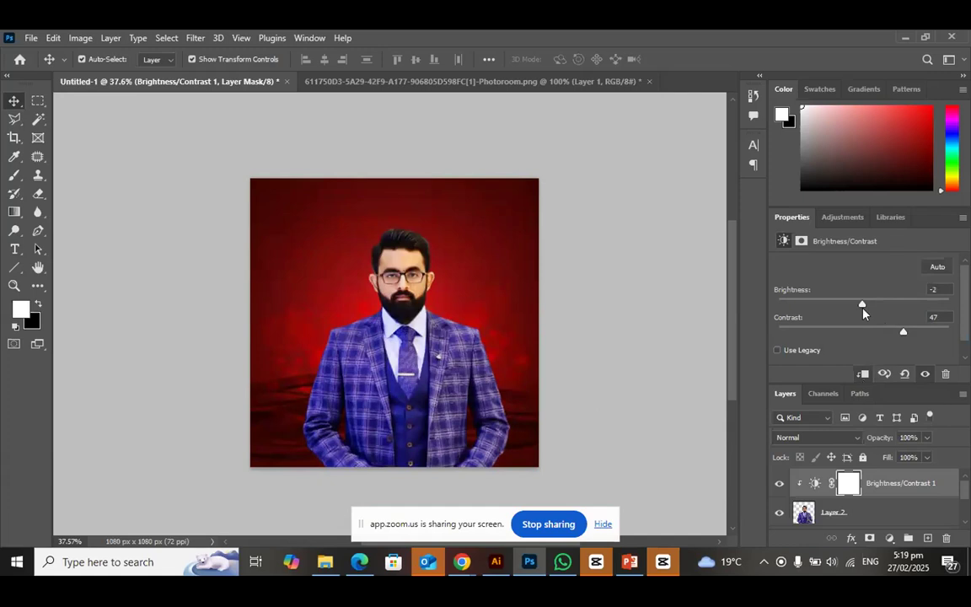
mouse_move(863, 314)
left_mouse_down()
mouse_move(893, 317)
mouse_move(850, 319)
mouse_move(875, 318)
left_mouse_up()
scroll(788, 485, "down", 2)
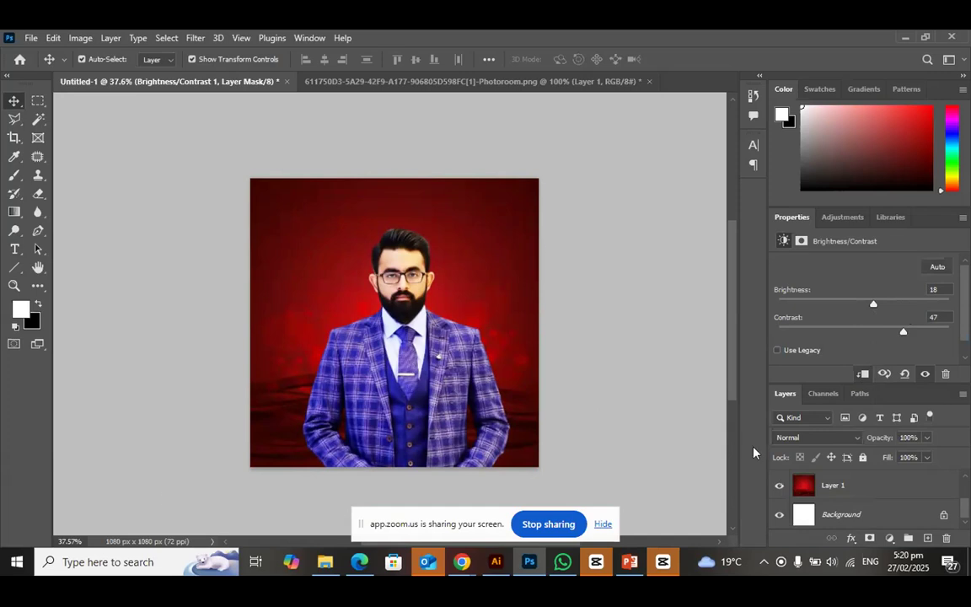
key("ctrl")
key("ctrl+s")
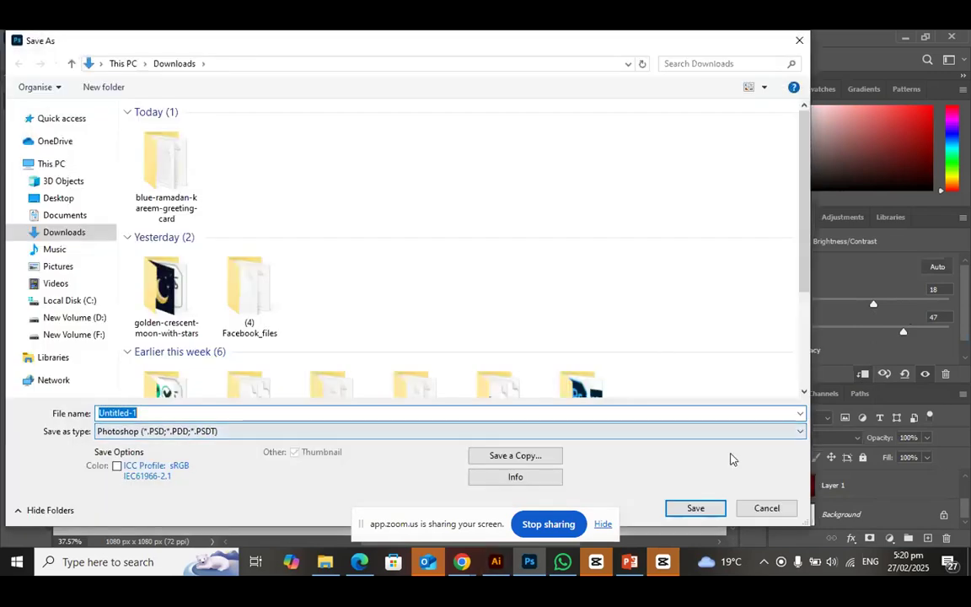
left_click(800, 39)
Nudge the portrait layer left to X 181 px
key("ctrl+v")
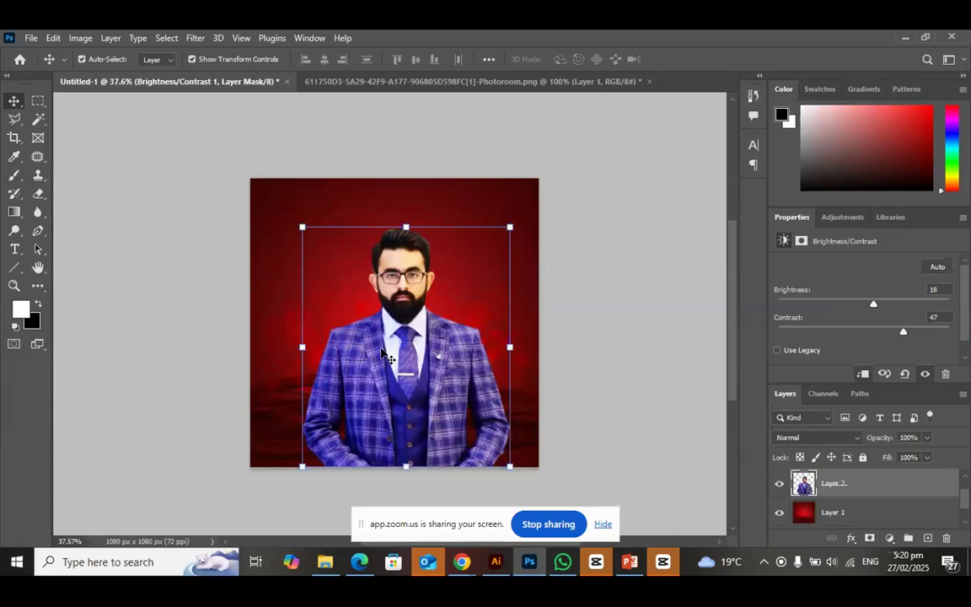
key("Left")
key("Left")
key("Left")
key("Left")
key("Left")
key("Left")
key("Left")
key("Left")
key("Left")
key("Left")
key("Left")
key("Left")
key("Left")
key("Left")
key("Left")
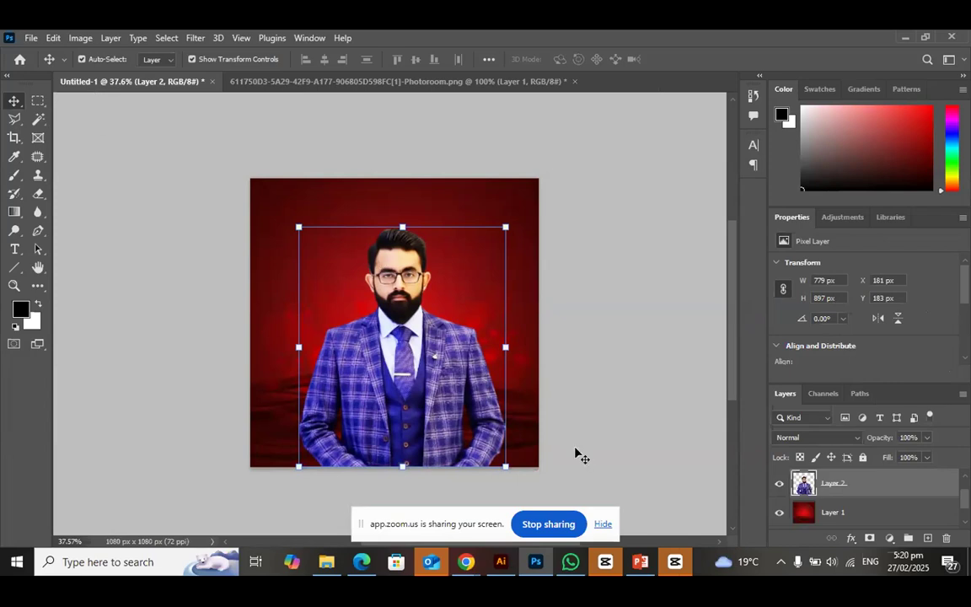
Start a Save for Web export of the composition as JPEG and set the quality to 100
key("ctrl")
key("ctrl+alt+shift+s")
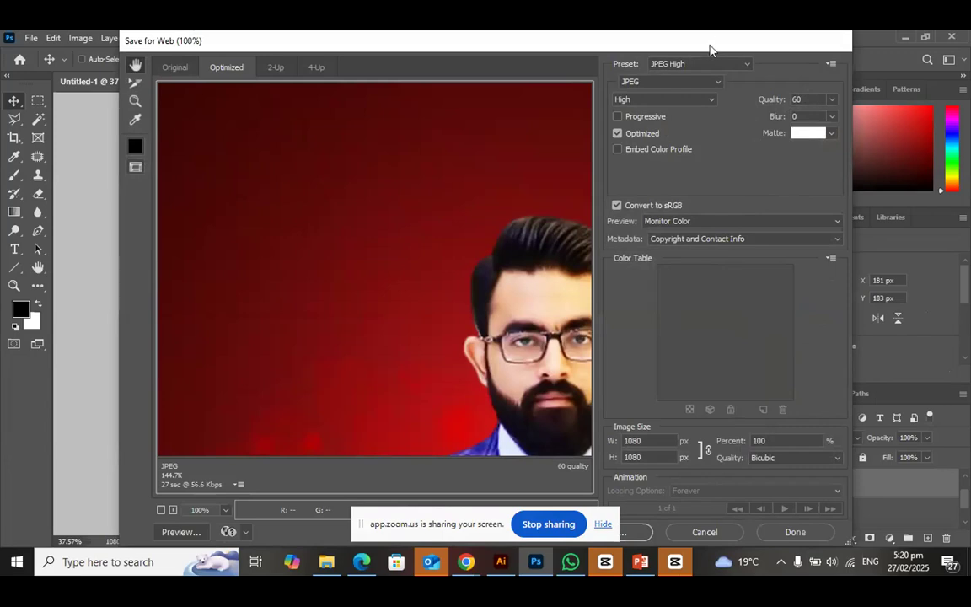
left_click_drag(713, 44, 757, 44)
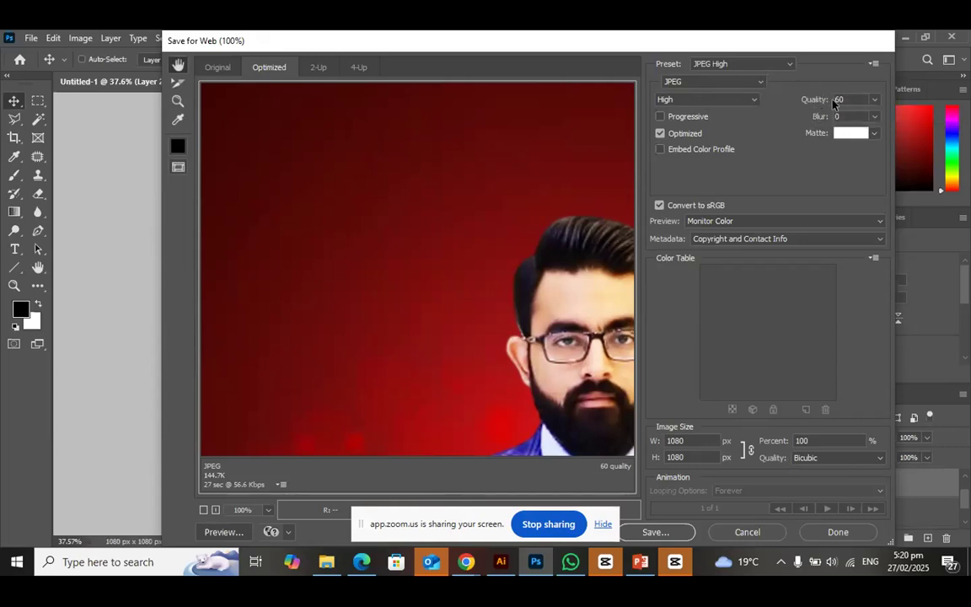
left_click(875, 101)
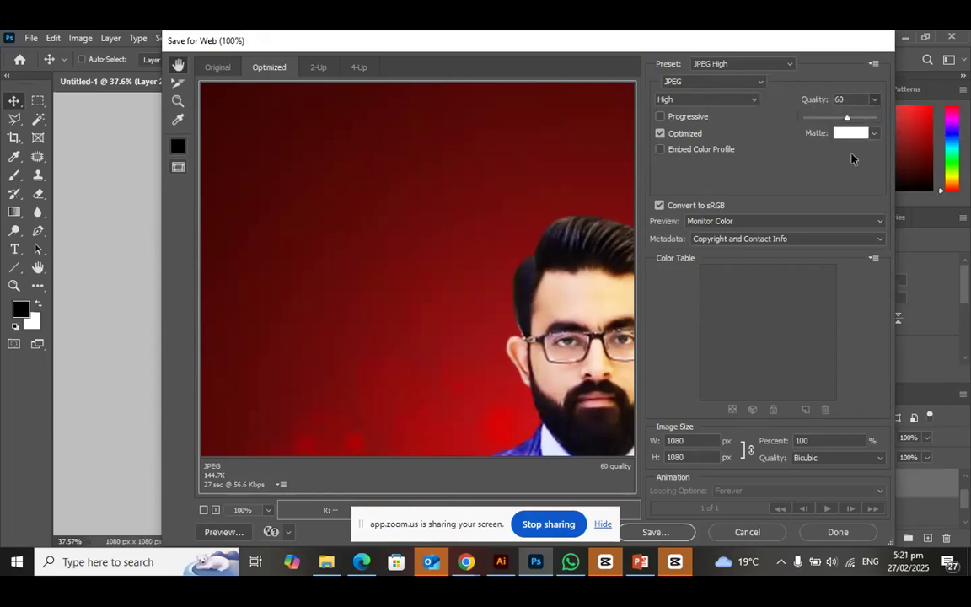
left_click(875, 101)
type("100")
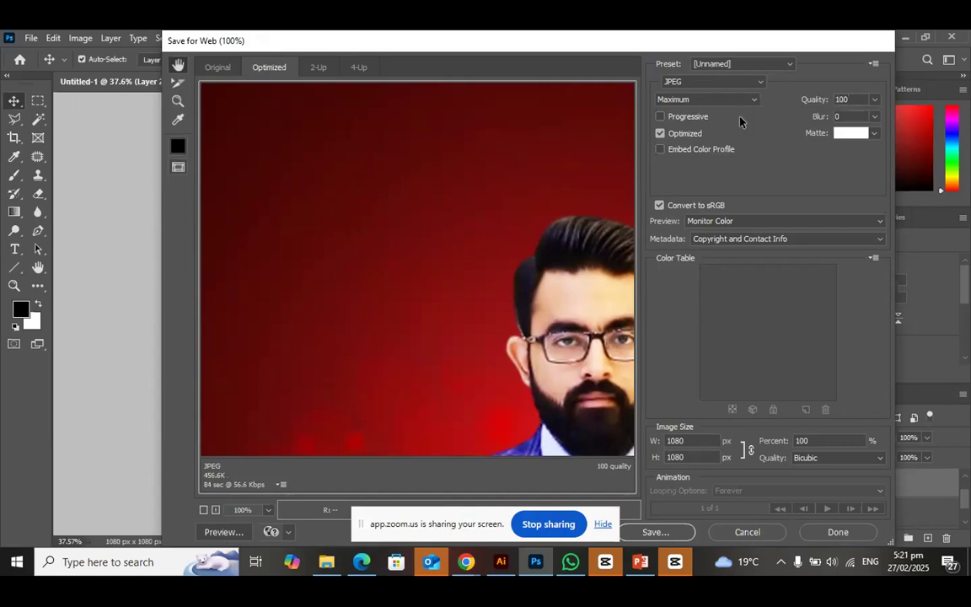
Set the JPEG quality preset to High and save the image as Untitled-1 in folder 1, replacing the existing file
left_click(753, 100)
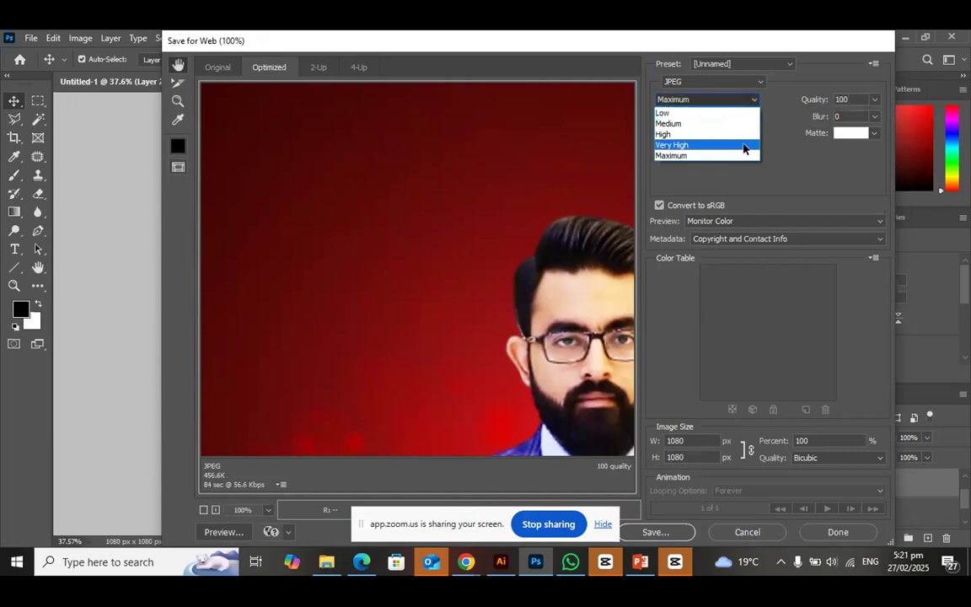
left_click(744, 136)
left_click(667, 535)
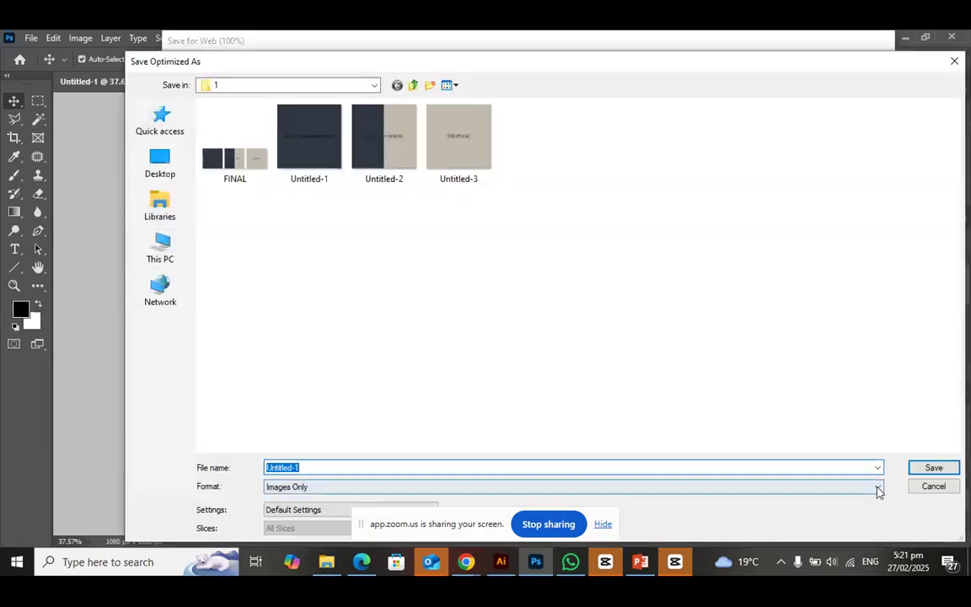
left_click(934, 467)
left_click(579, 322)
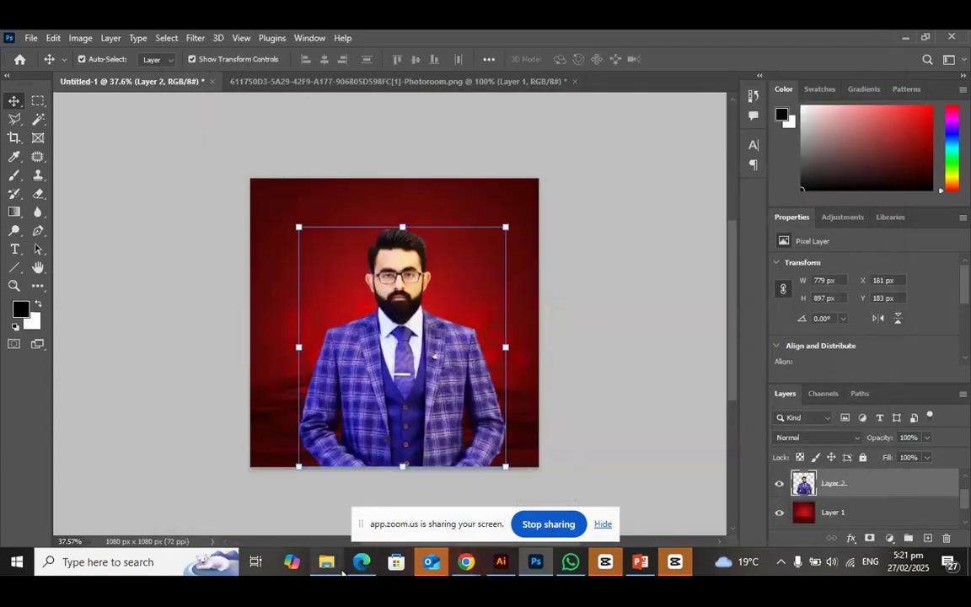
Switch to File Explorer and locate the exported Untitled-1 image in D: > haitk office > focus pic added > new grid > 1
left_click(341, 570)
left_click(103, 412)
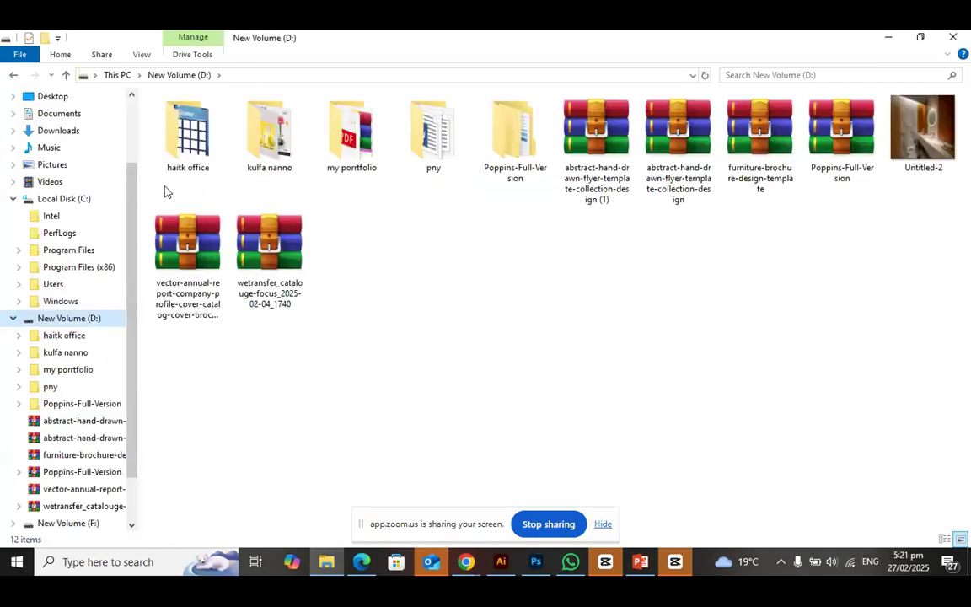
left_click(197, 153)
double_click(197, 153)
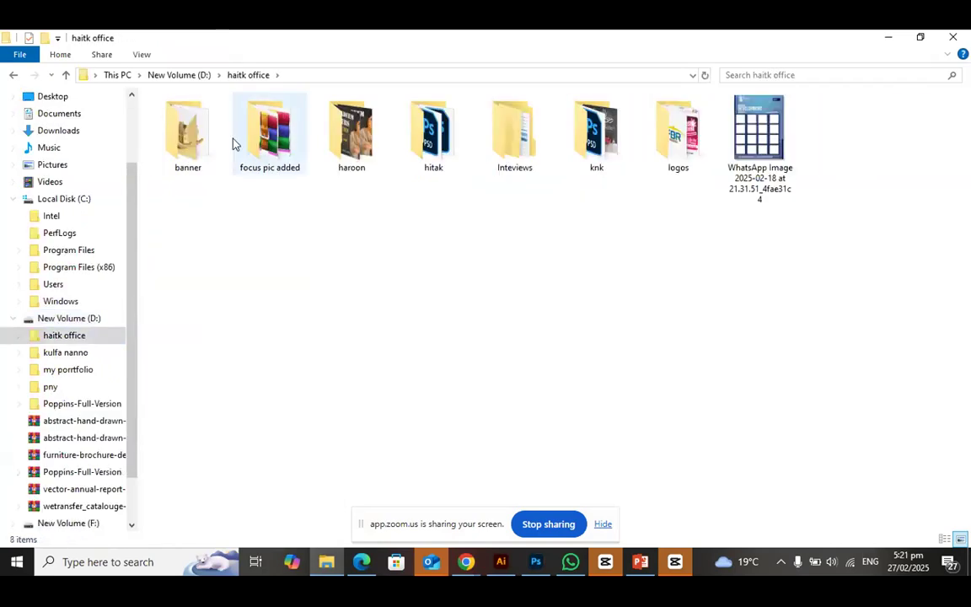
double_click(284, 157)
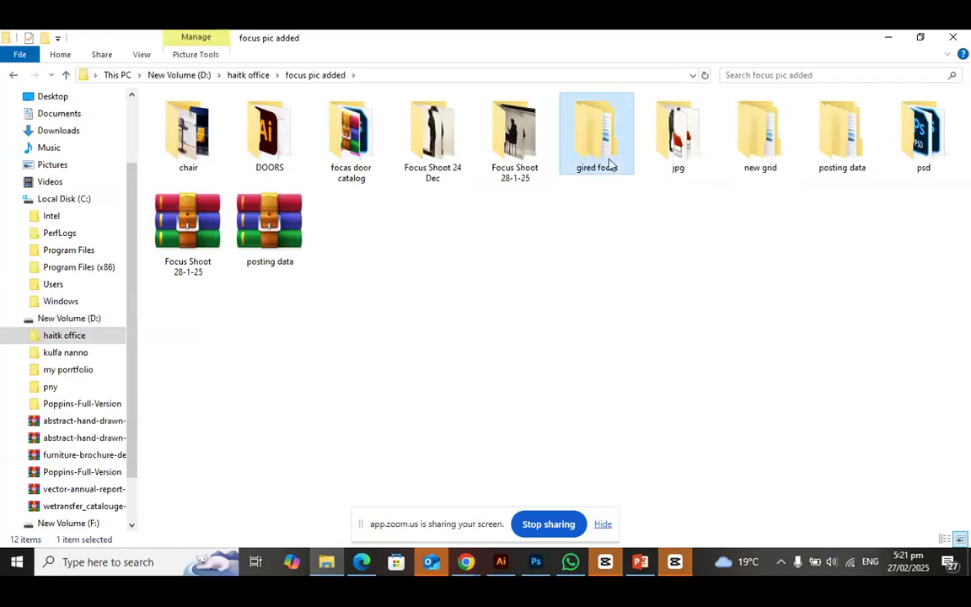
double_click(613, 160)
left_click(14, 75)
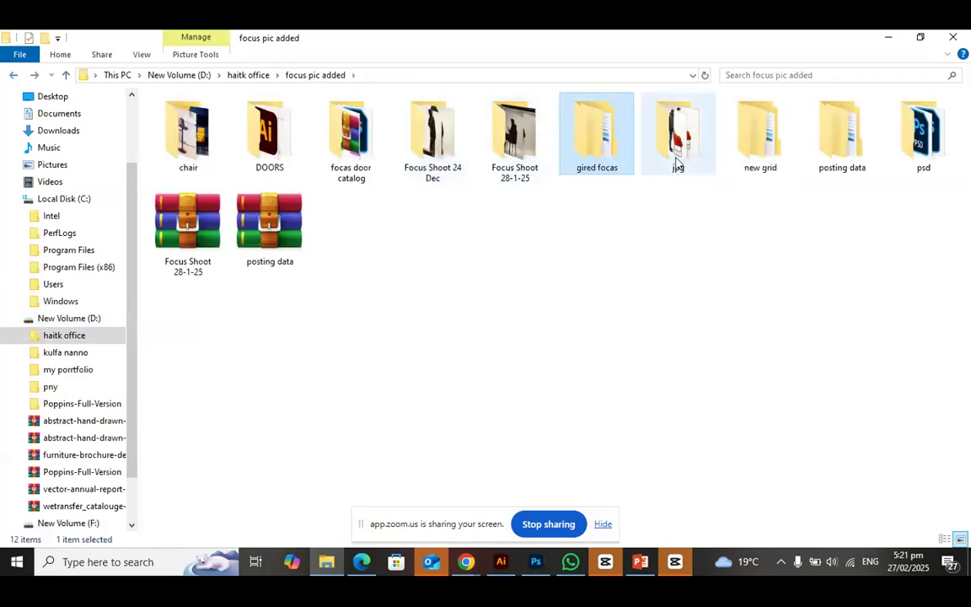
double_click(748, 167)
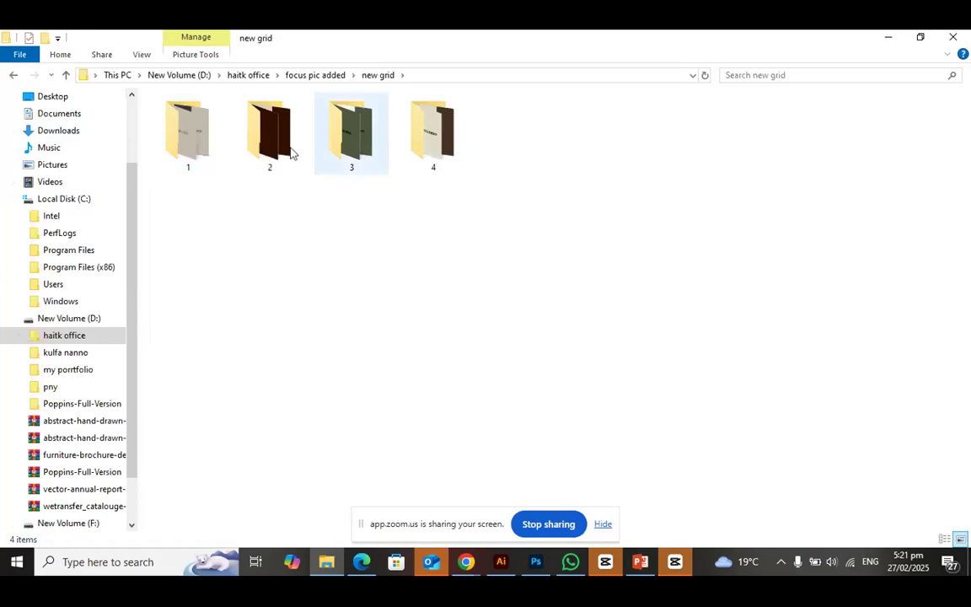
double_click(178, 144)
left_click(249, 130)
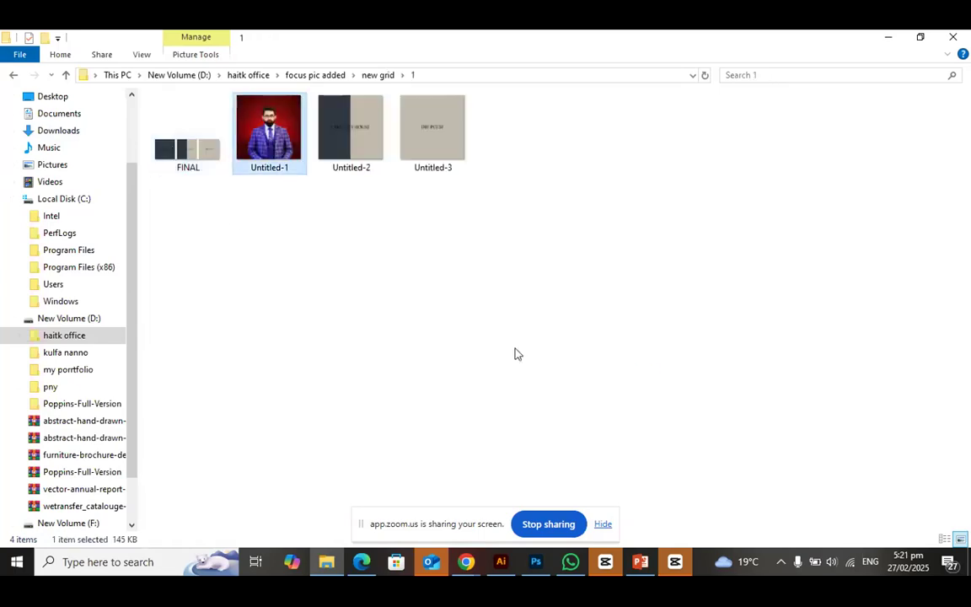
Open the exported Untitled-1 image to check the result, and return to Photoshop
double_click(264, 148)
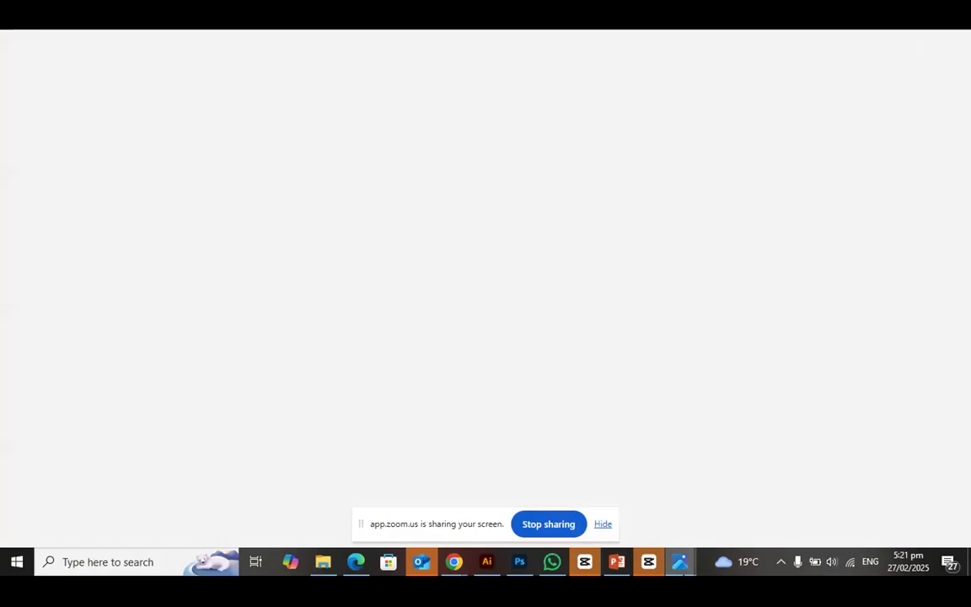
mouse_move(680, 562)
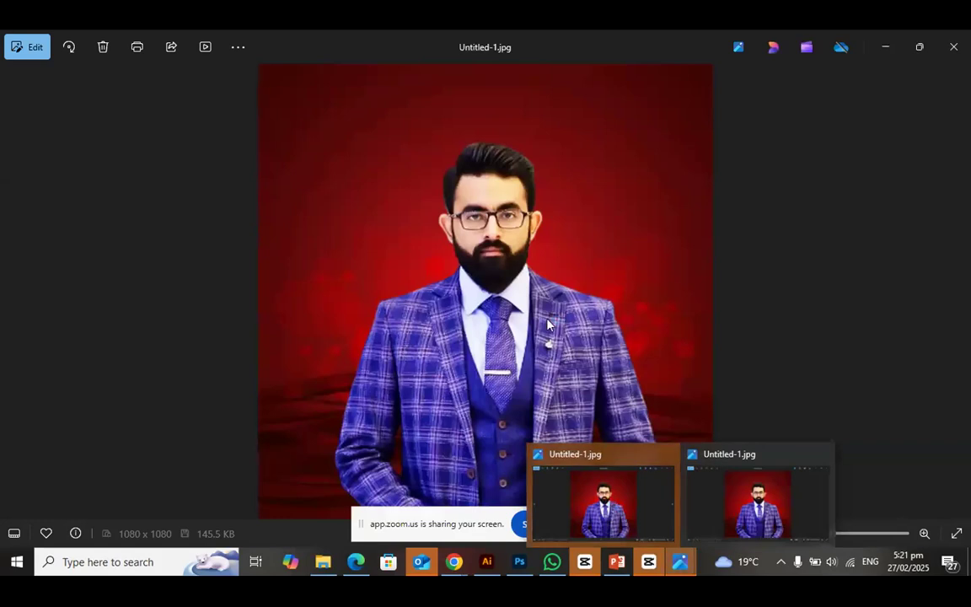
left_click(517, 568)
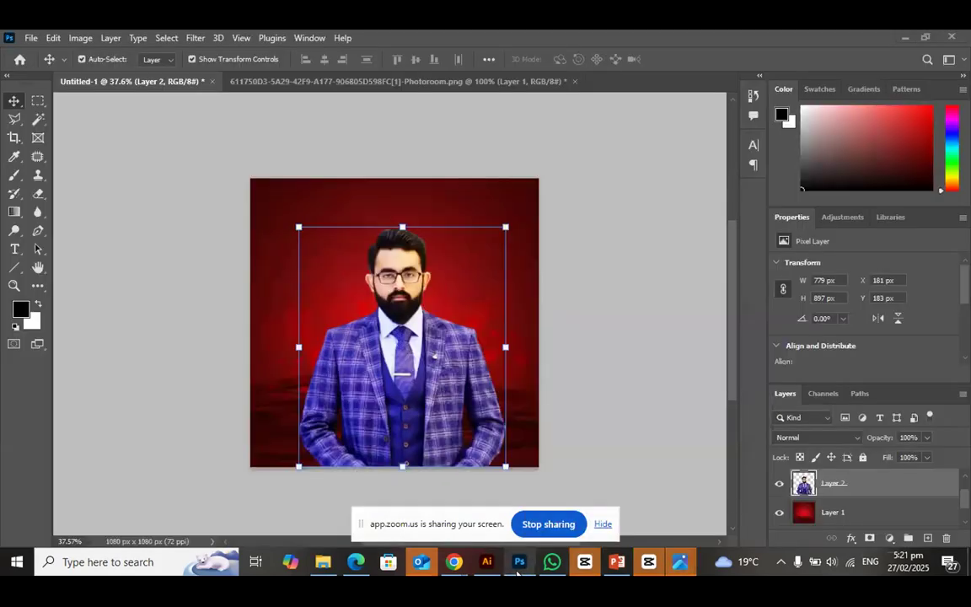
Switch to Chrome and bring up the ongoing Zoom meeting
mouse_move(453, 562)
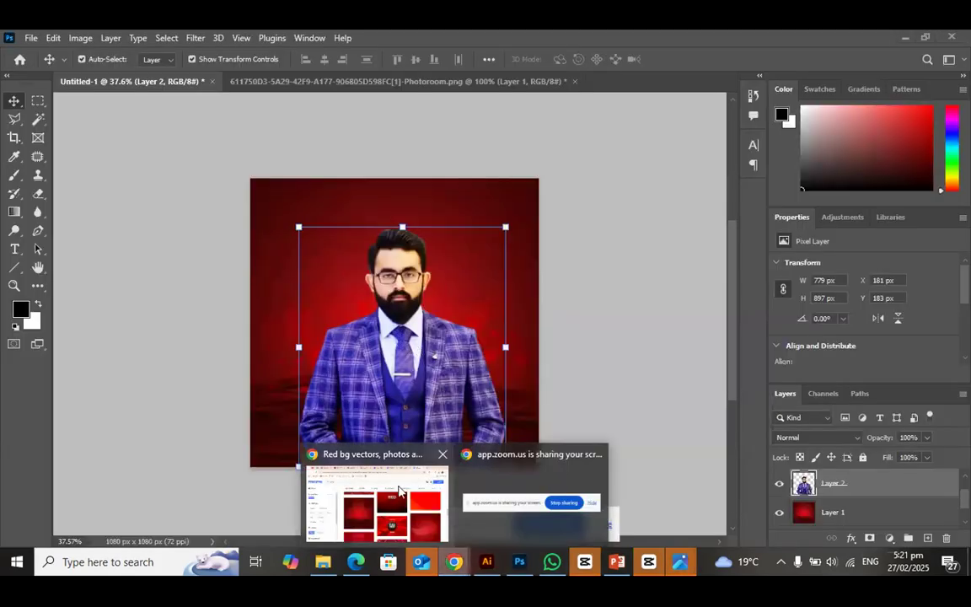
left_click(371, 497)
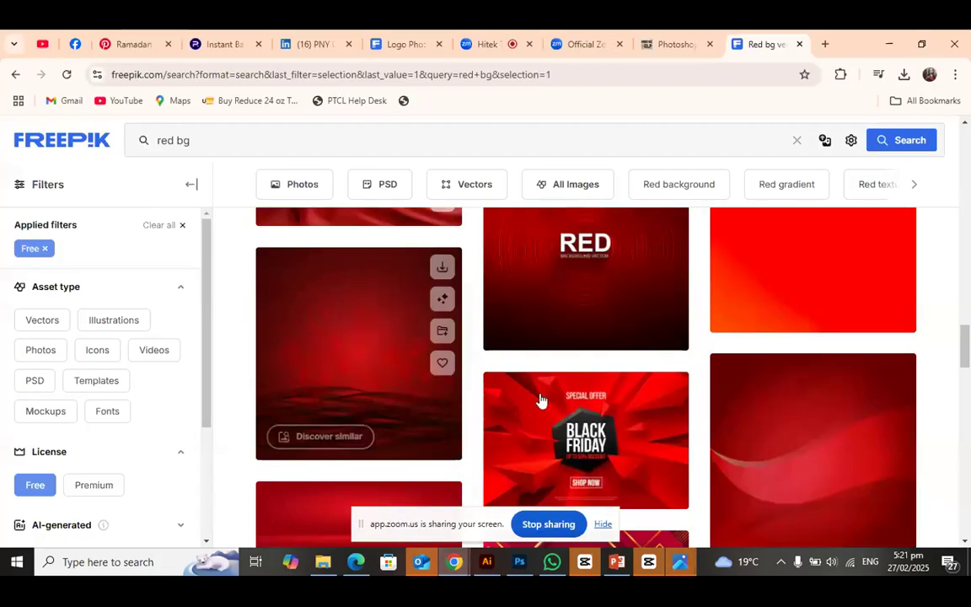
left_click(480, 43)
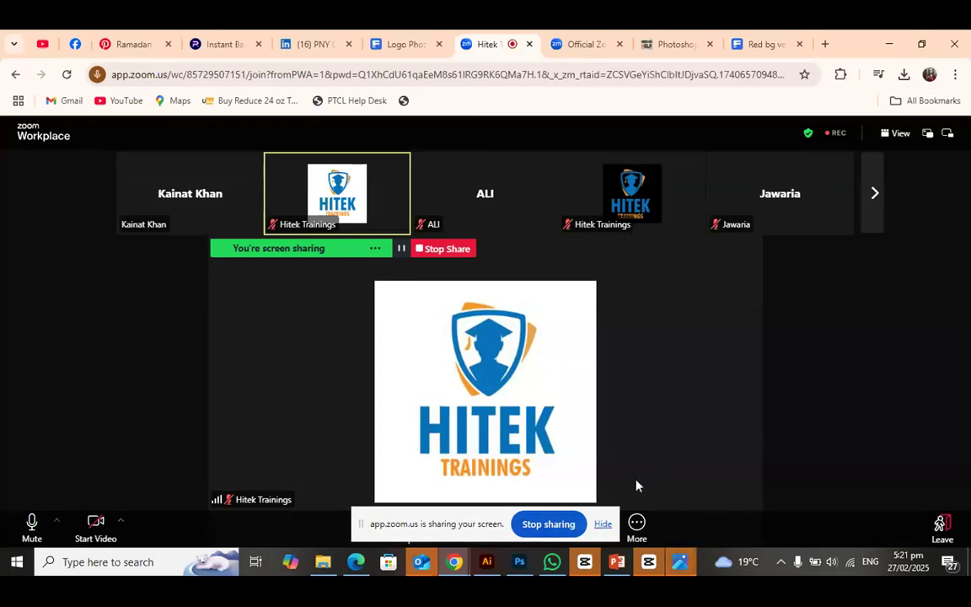
mouse_move(632, 476)
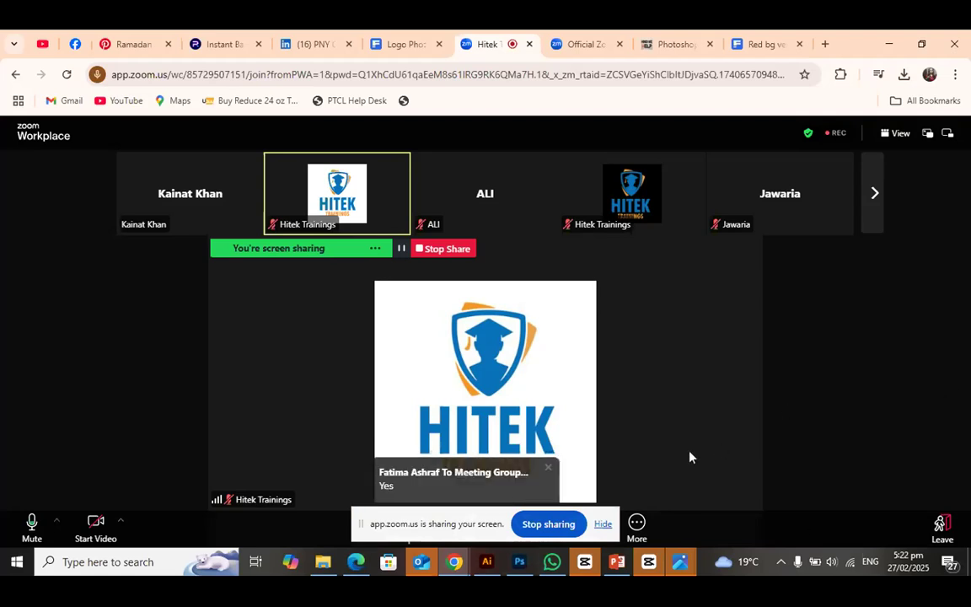
left_click(637, 522)
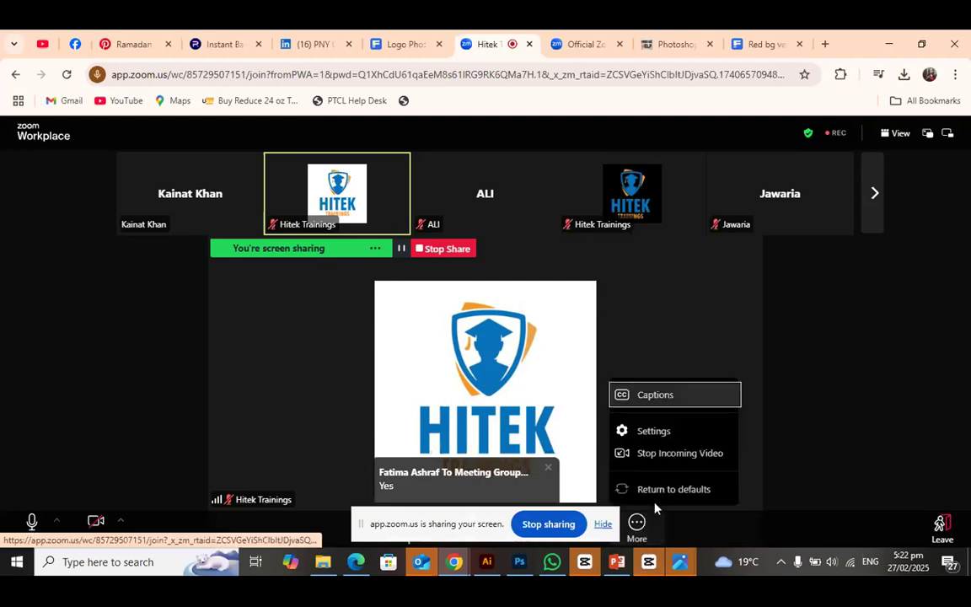
left_click(826, 460)
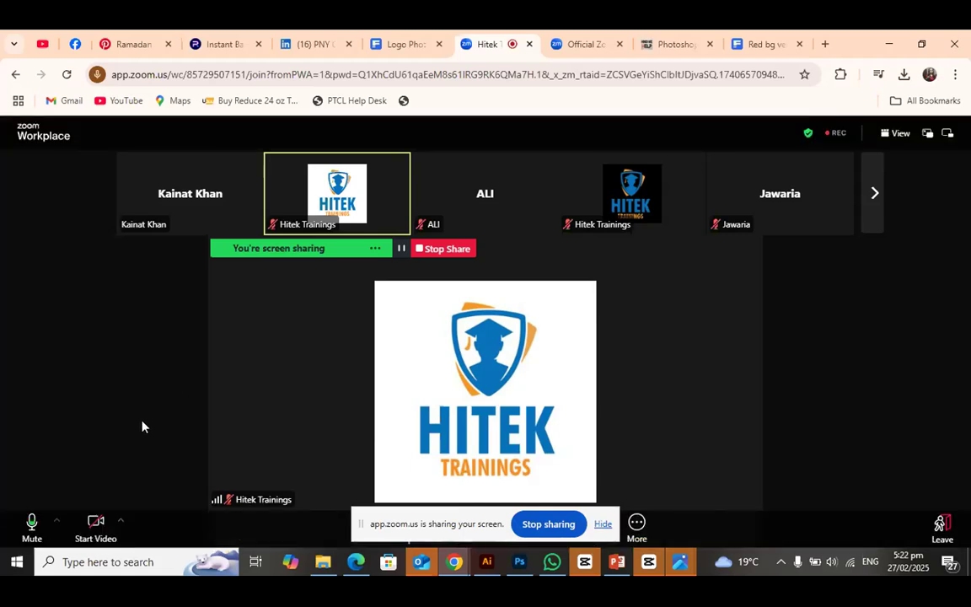
left_click(638, 525)
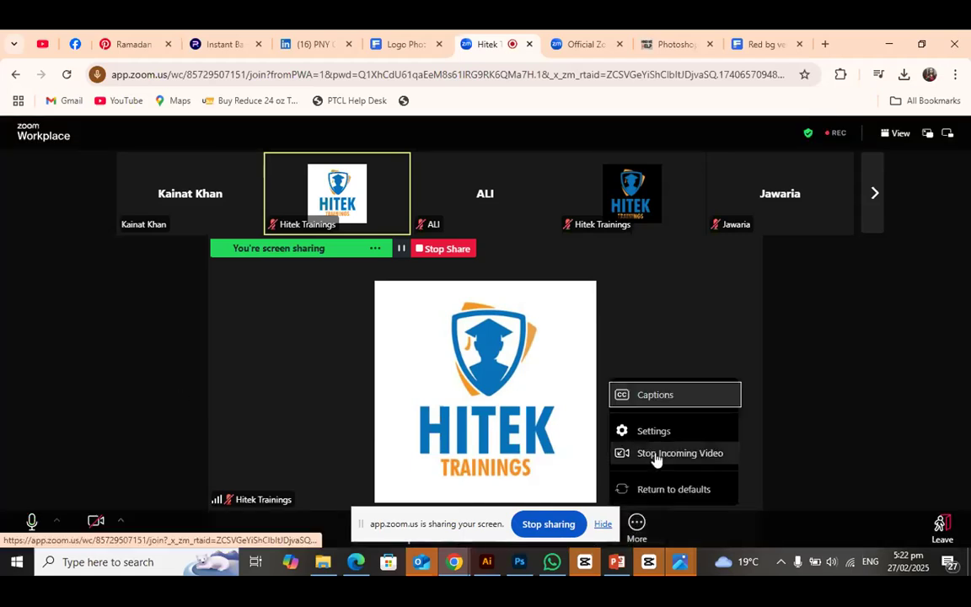
left_click(783, 412)
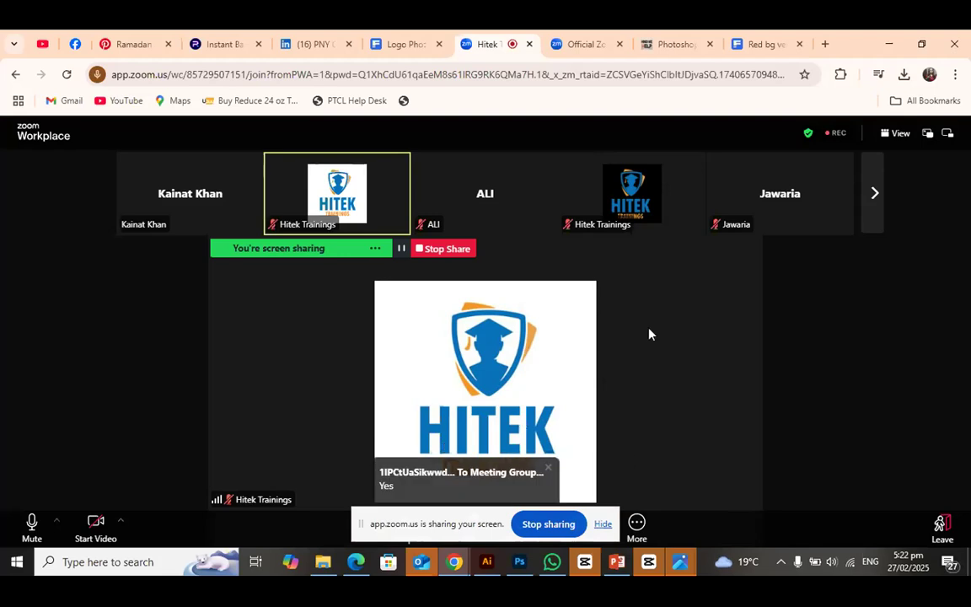
Show the next group of meeting participants and stop the current screen share
left_click(874, 198)
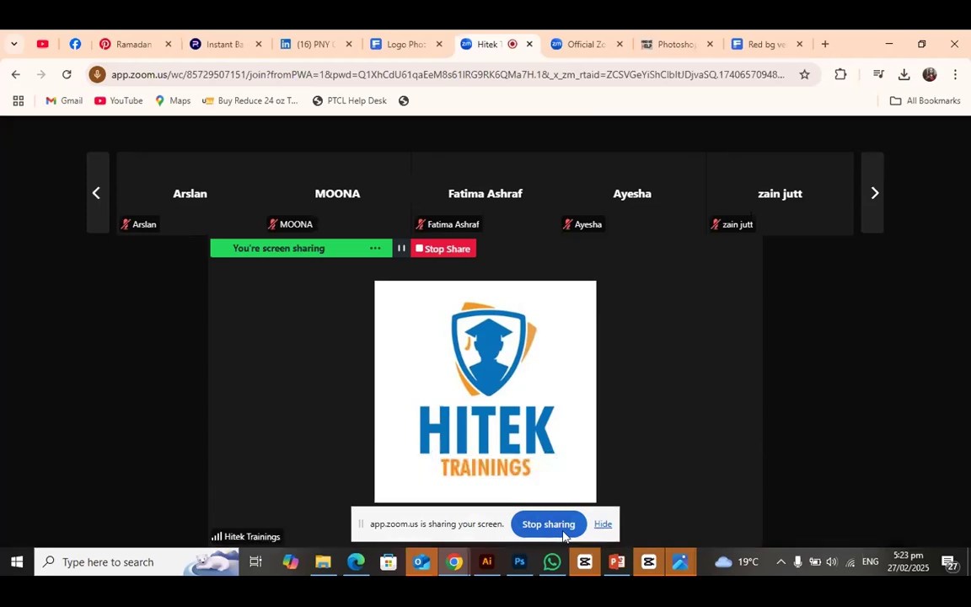
left_click(565, 537)
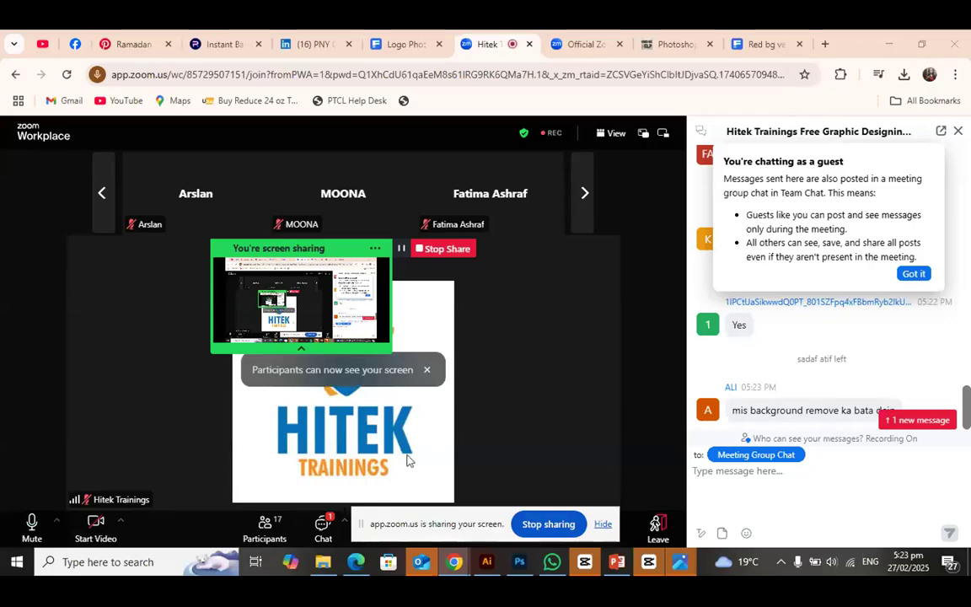
Switch to Photoshop, open b7a6be7c605105fe0f18fd0b71be4678 from Downloads and unlock its Background layer
mouse_move(519, 561)
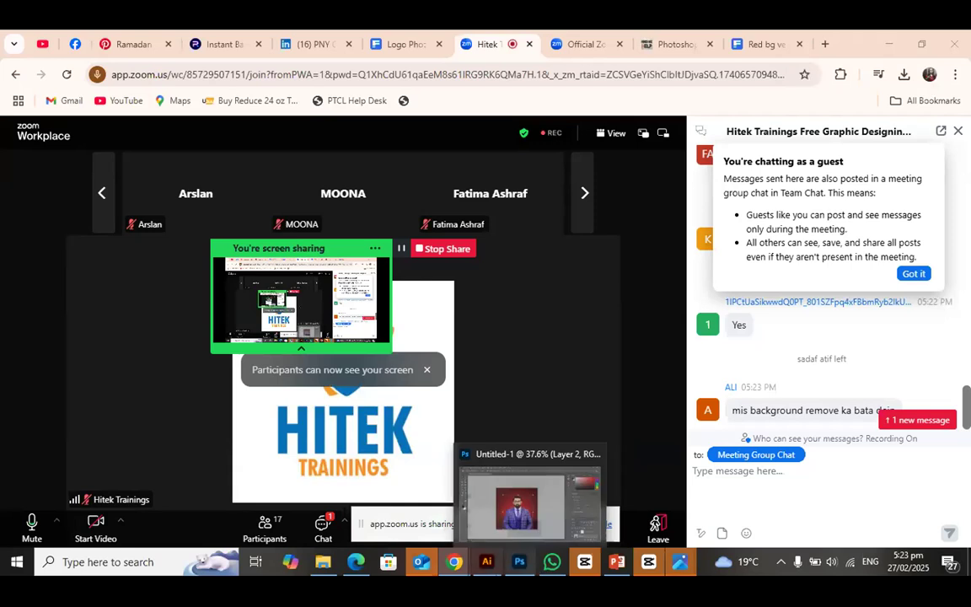
left_click(507, 567)
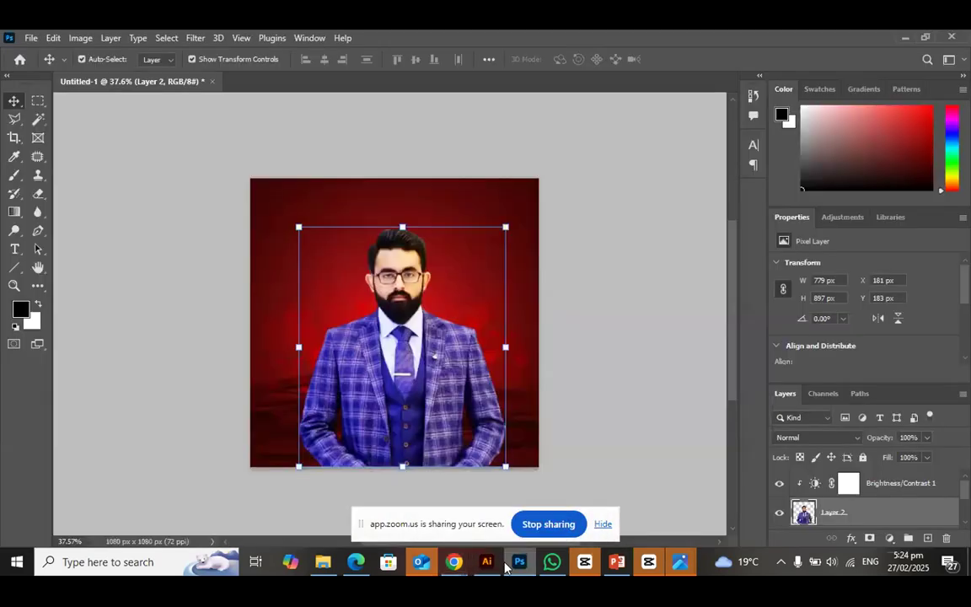
left_click(32, 39)
left_click(42, 66)
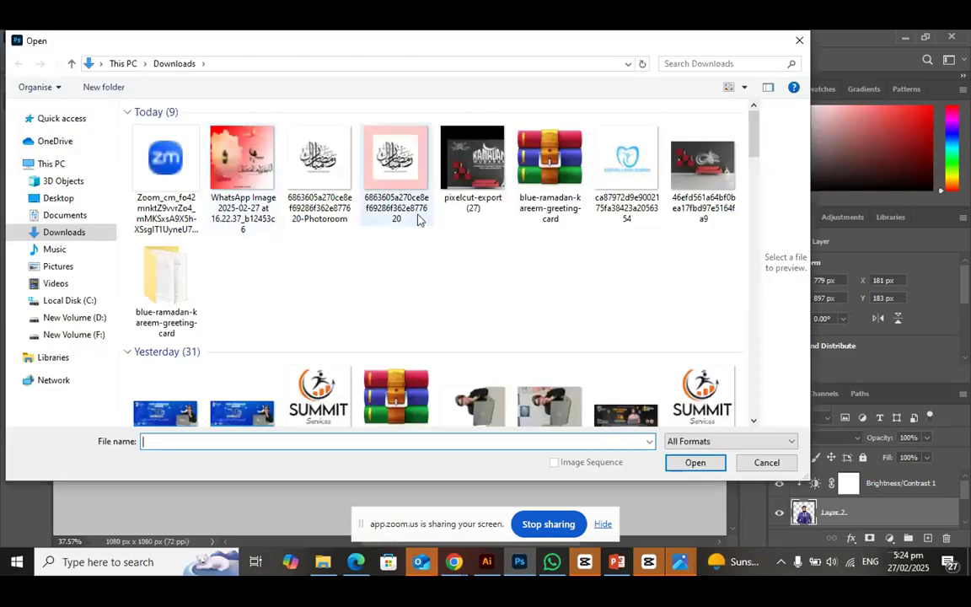
scroll(407, 270, "down", 3)
scroll(406, 271, "down", 10)
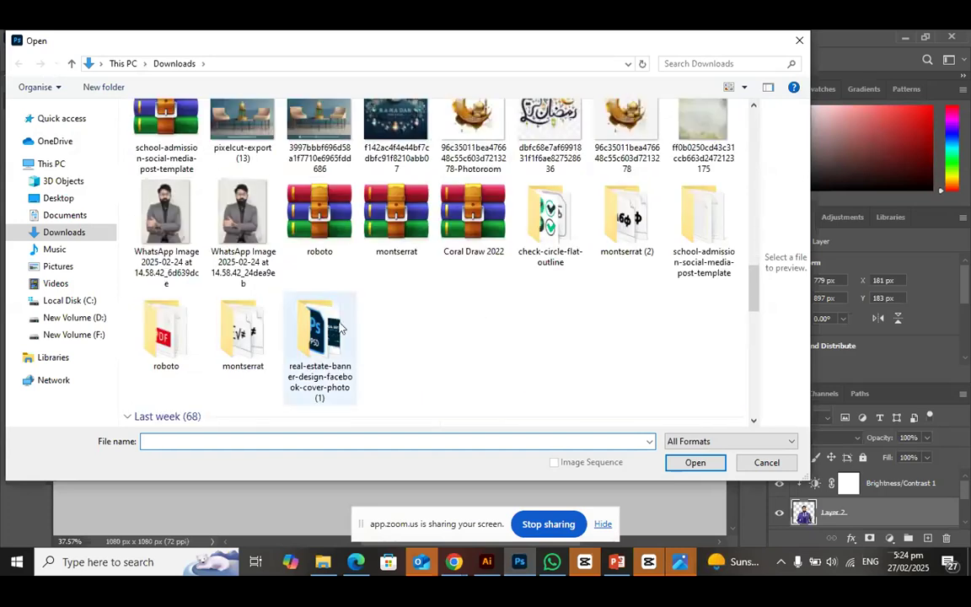
scroll(477, 311, "up", 3)
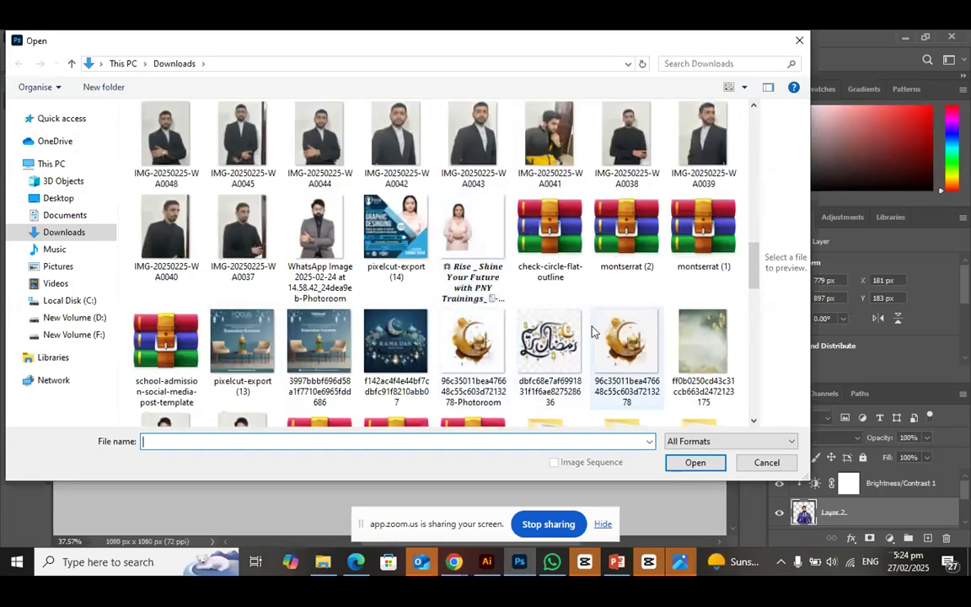
scroll(295, 268, "up", 5)
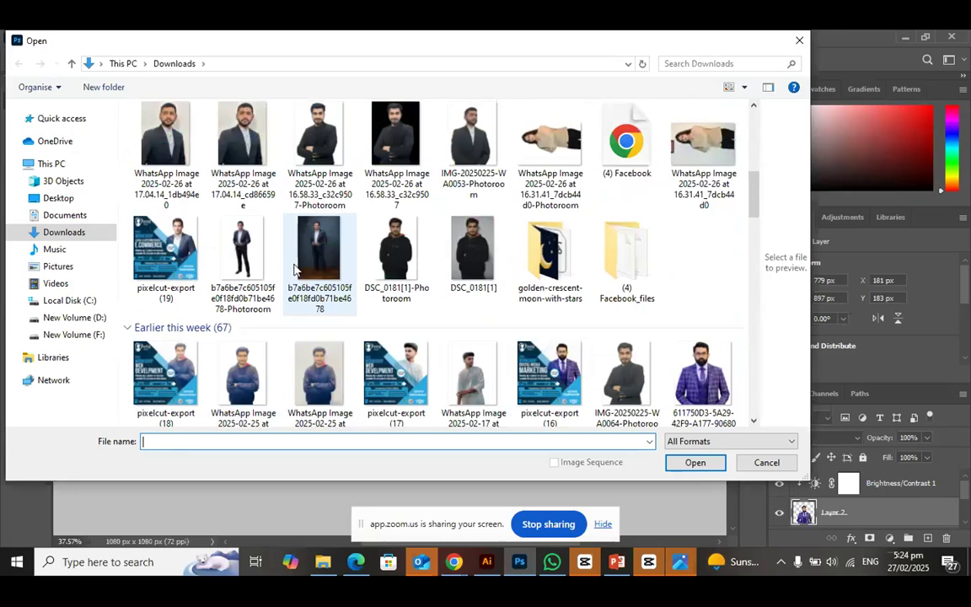
left_click(329, 272)
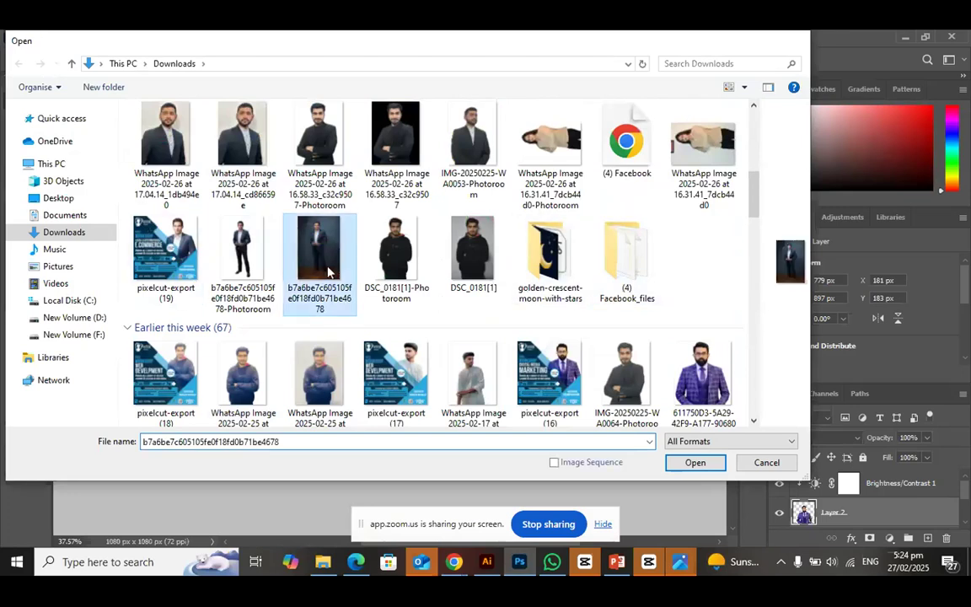
double_click(329, 271)
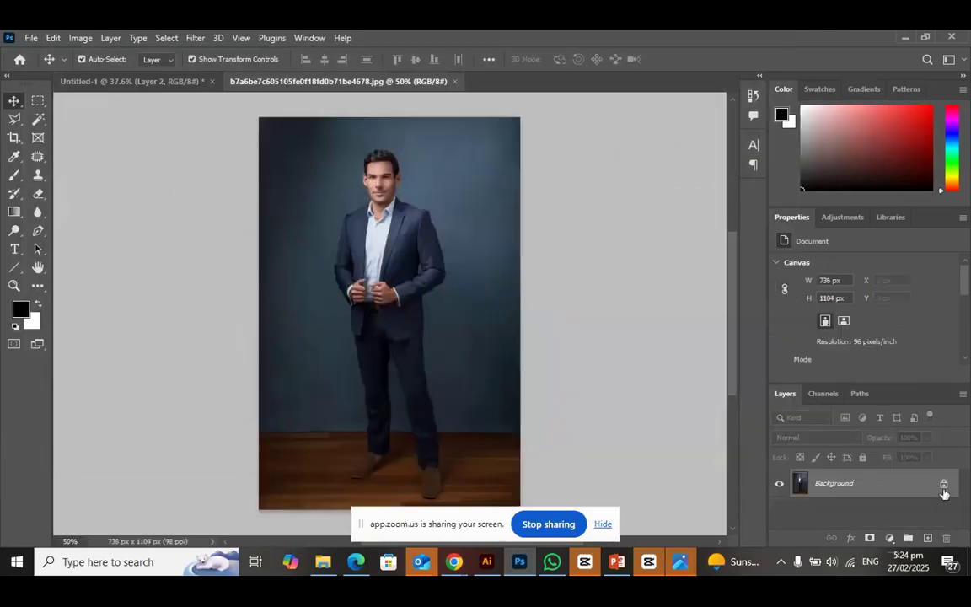
left_click(944, 487)
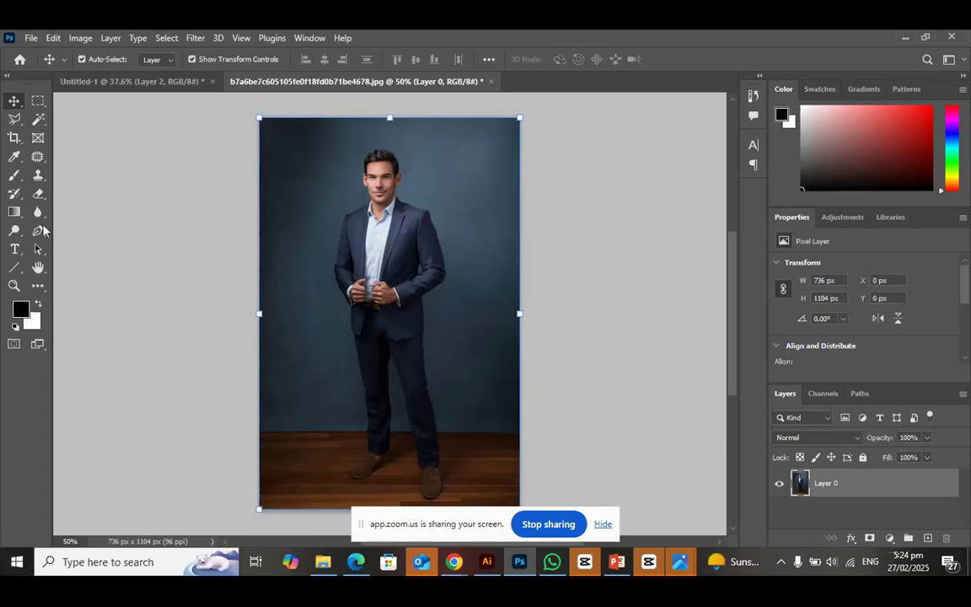
Try to delete the blue backdrop around the man with a Magic Wand selection, and undo the deletion
left_click(35, 122)
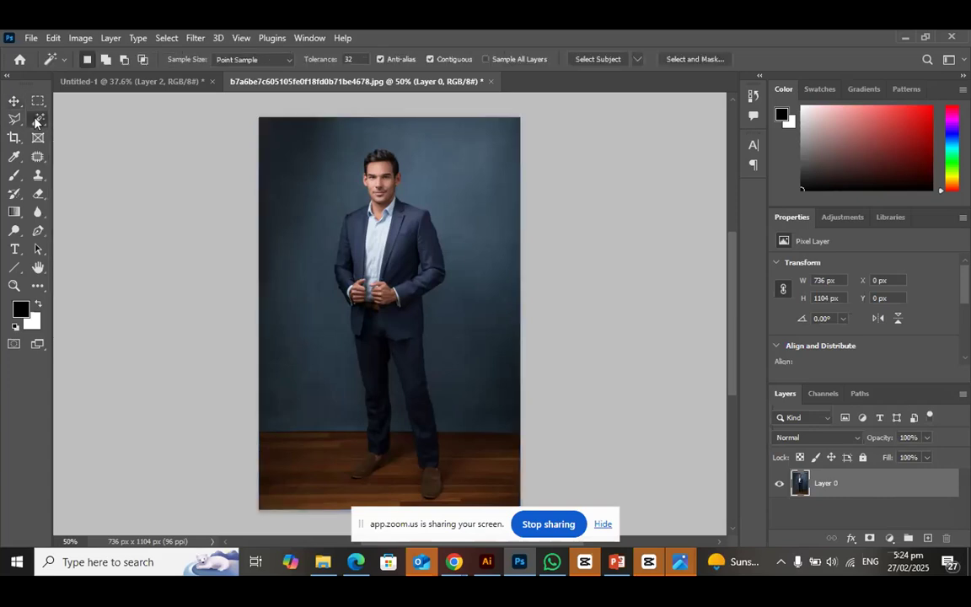
left_click(316, 217)
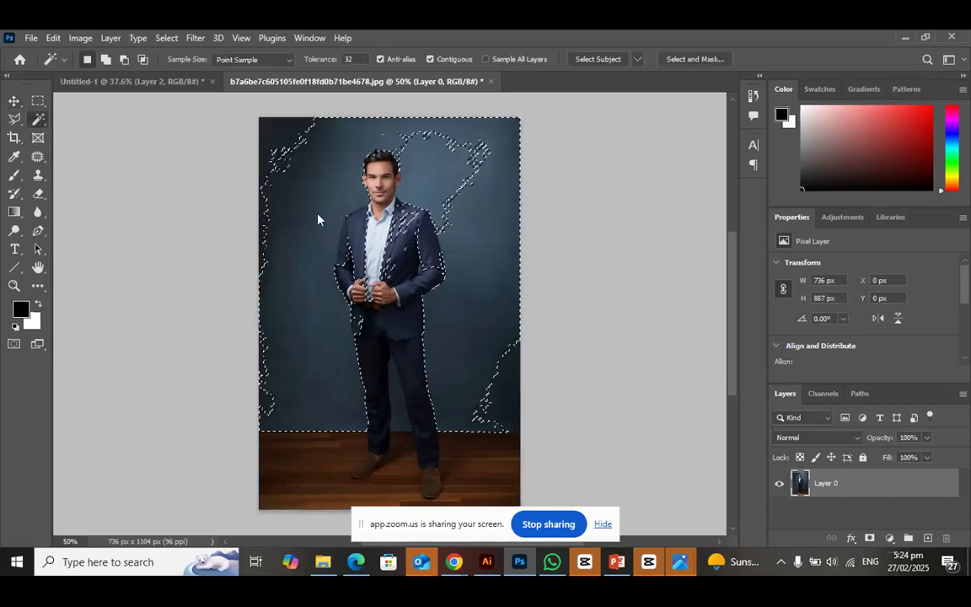
key("ctrl+d")
left_click(348, 146)
left_click(345, 143, "shift")
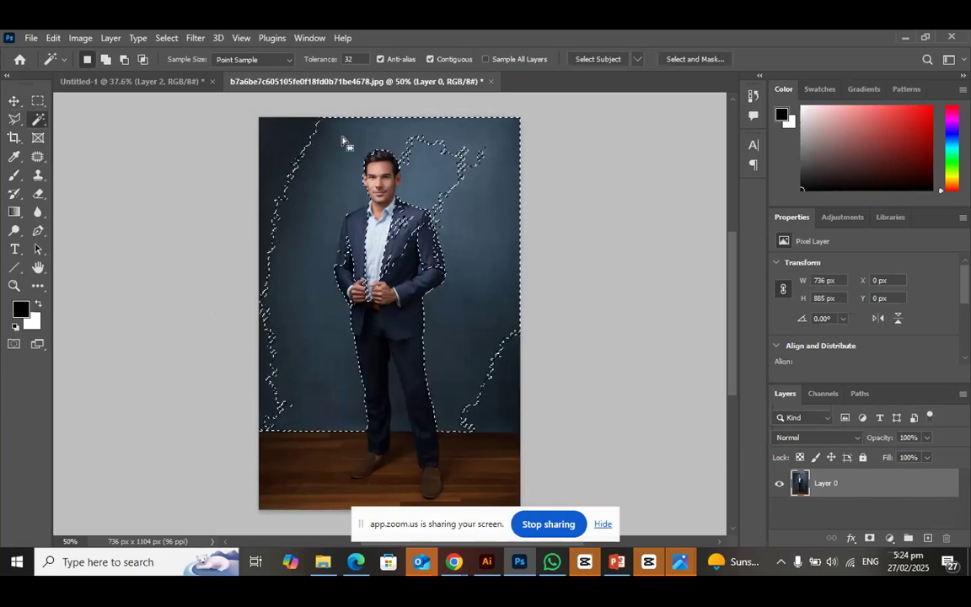
key("Delete")
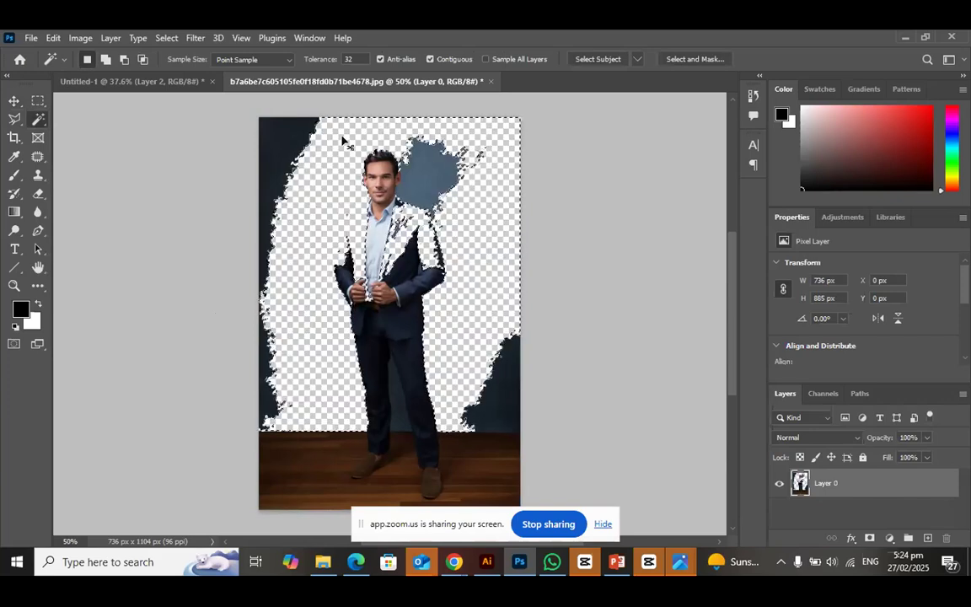
key("ctrl+z")
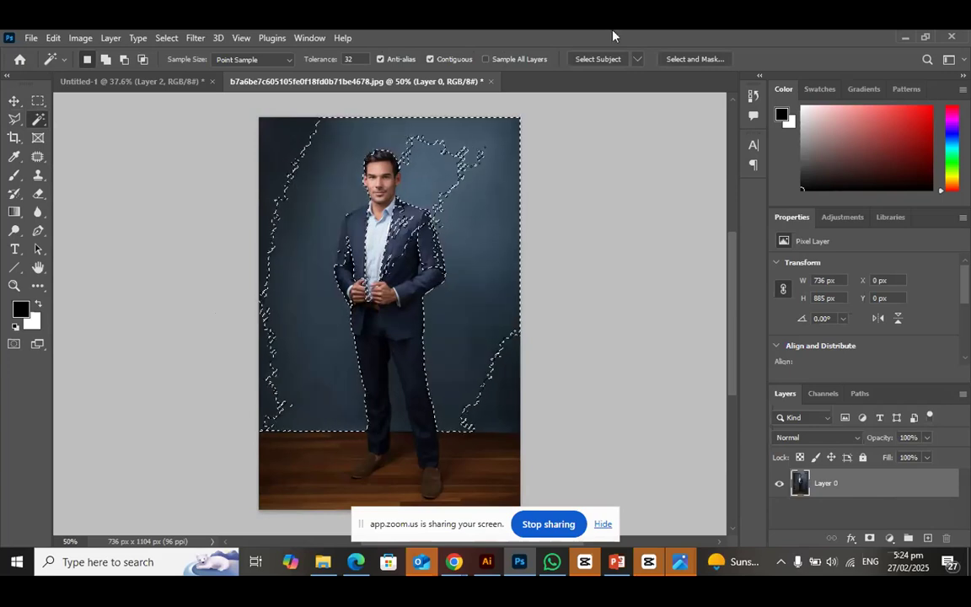
key("ctrl+d")
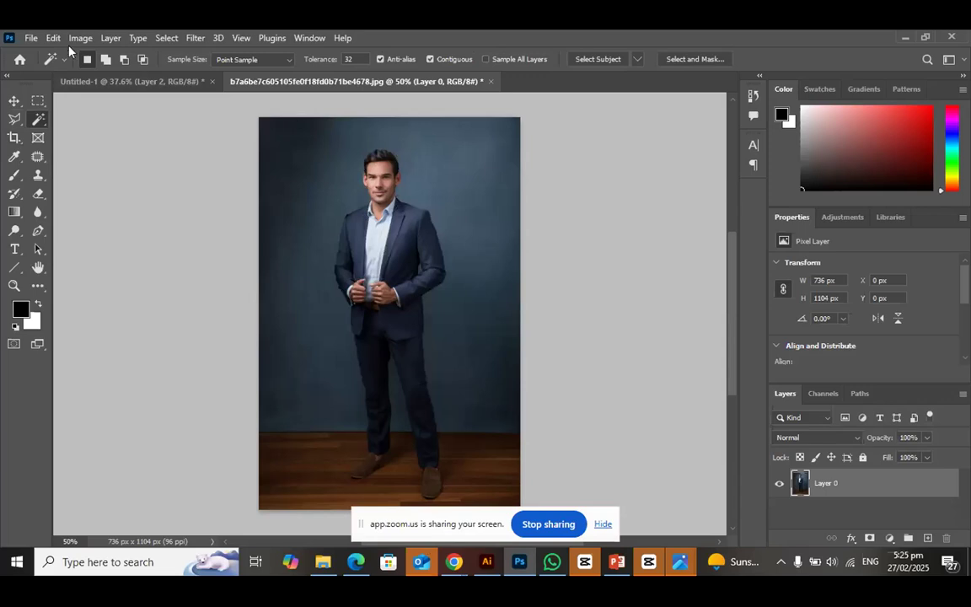
Try to select the man in the photo with the Subject selection command
left_click(167, 38)
mouse_move(195, 38)
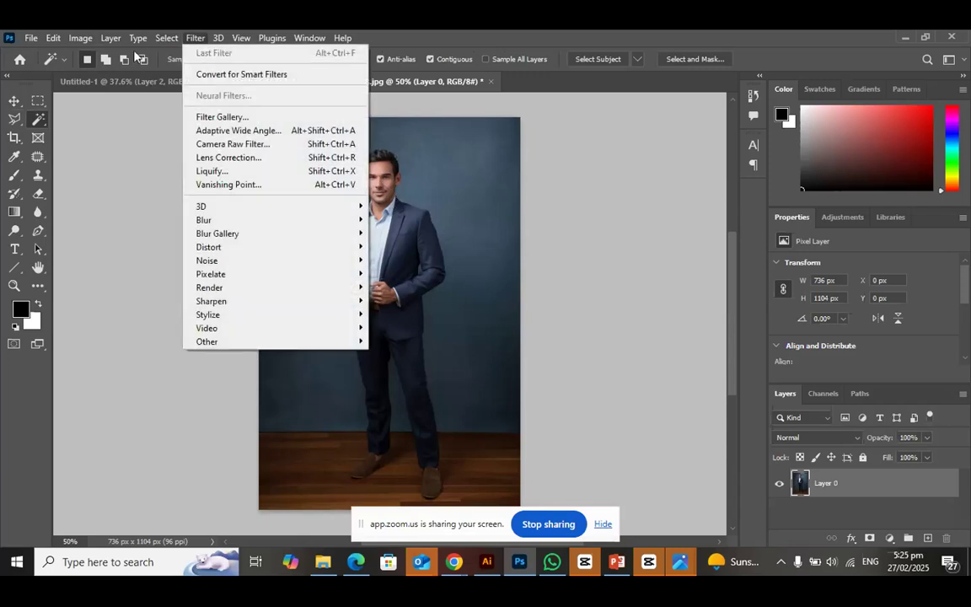
mouse_move(133, 41)
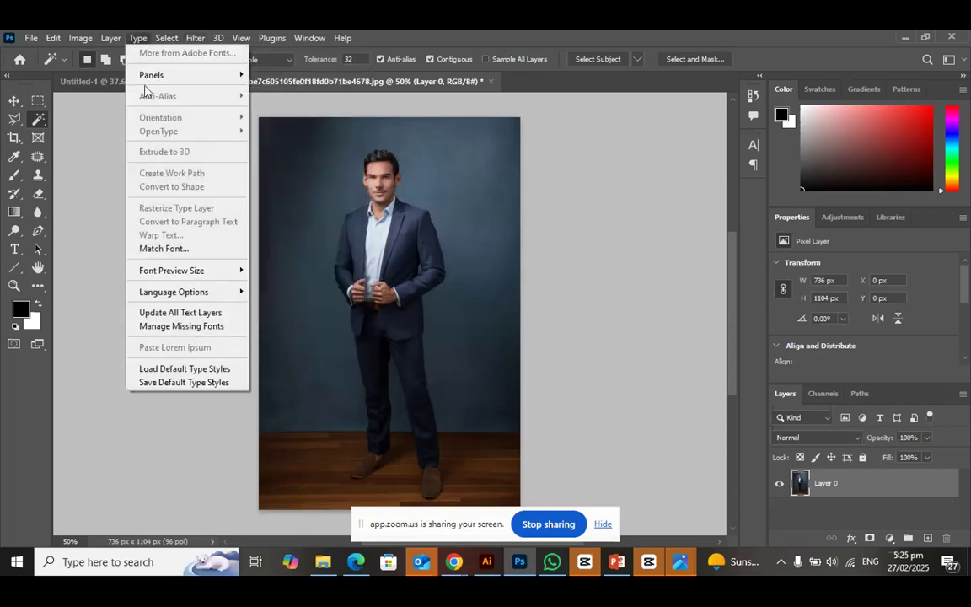
mouse_move(164, 39)
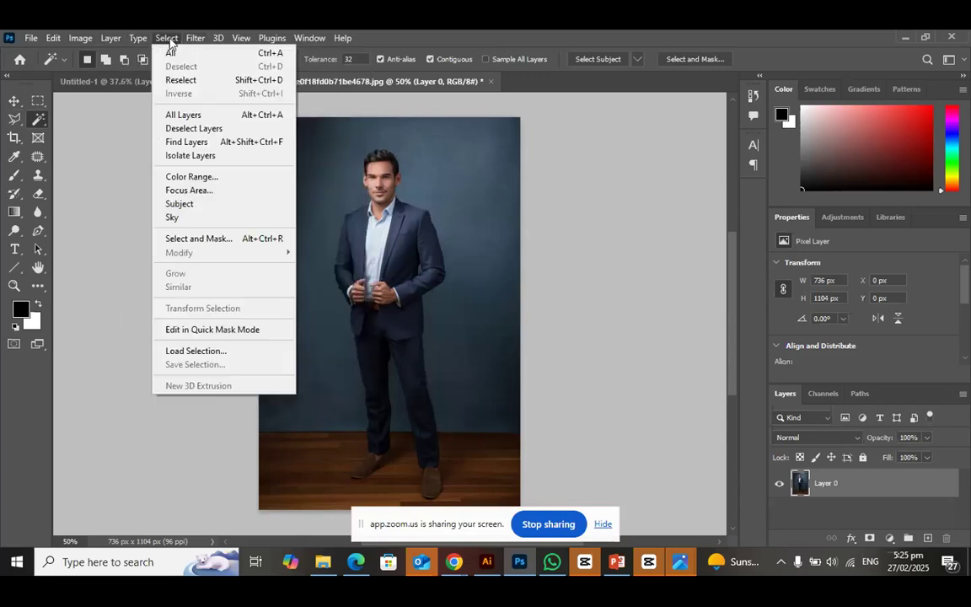
left_click(180, 204)
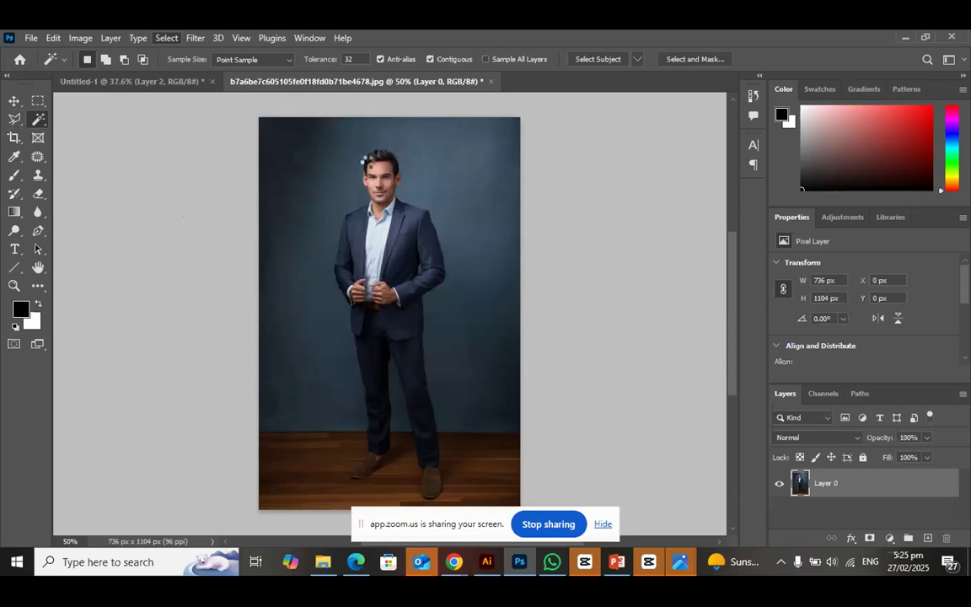
left_click(463, 238)
left_click(462, 239)
left_click(473, 309)
left_click(396, 261)
left_click(379, 221)
Run the Subject selection on the man again, discarding the stray Magic Wand selection
left_click(166, 38)
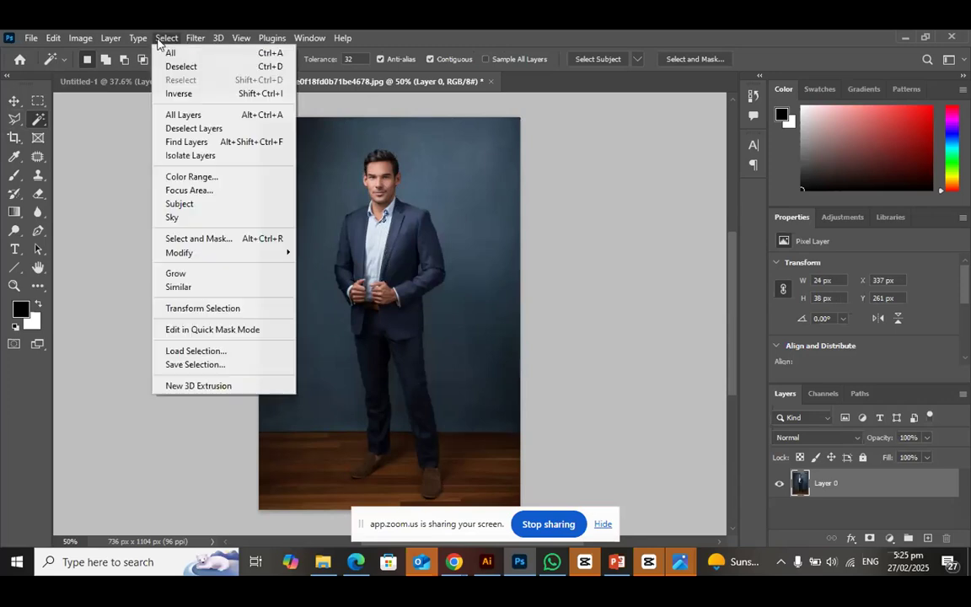
left_click(179, 204)
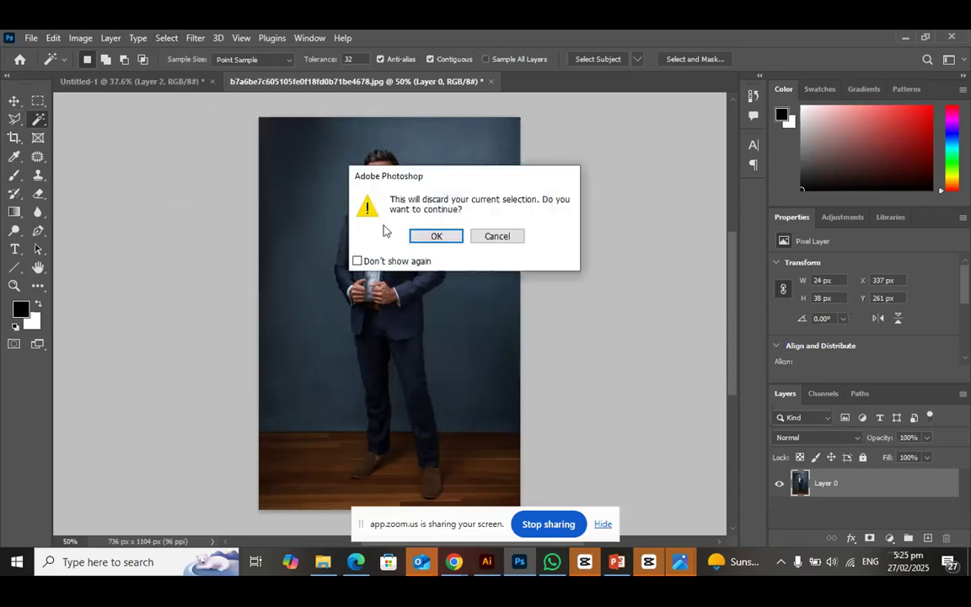
left_click(422, 237)
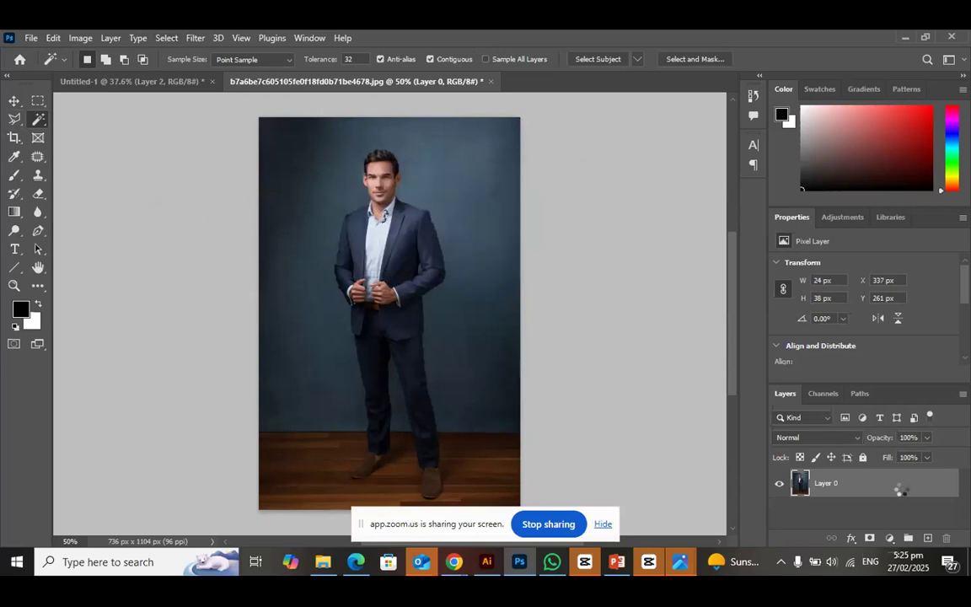
Select the man with the Subject command, switch to the Move tool and clear the selection
left_click(167, 38)
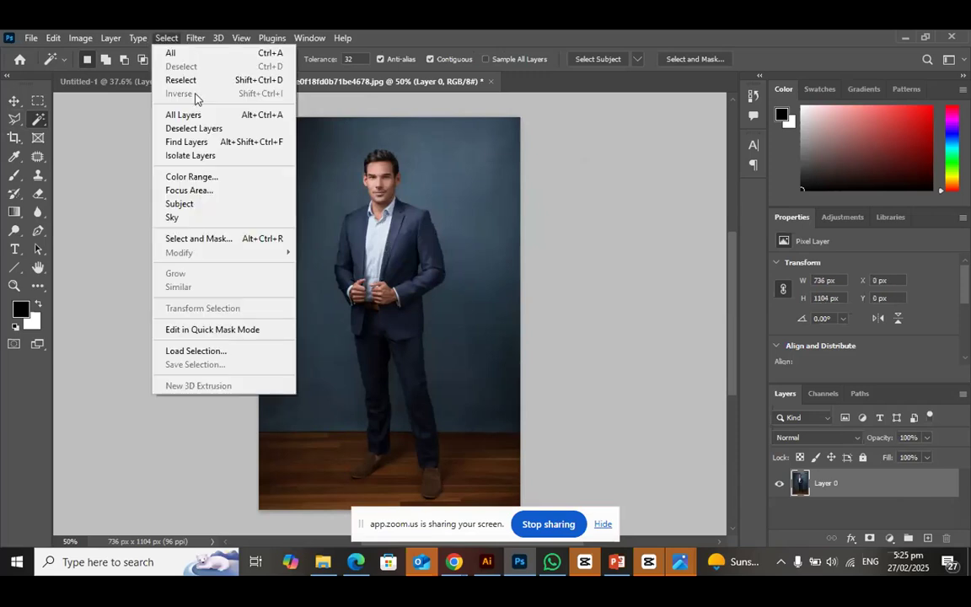
left_click(191, 203)
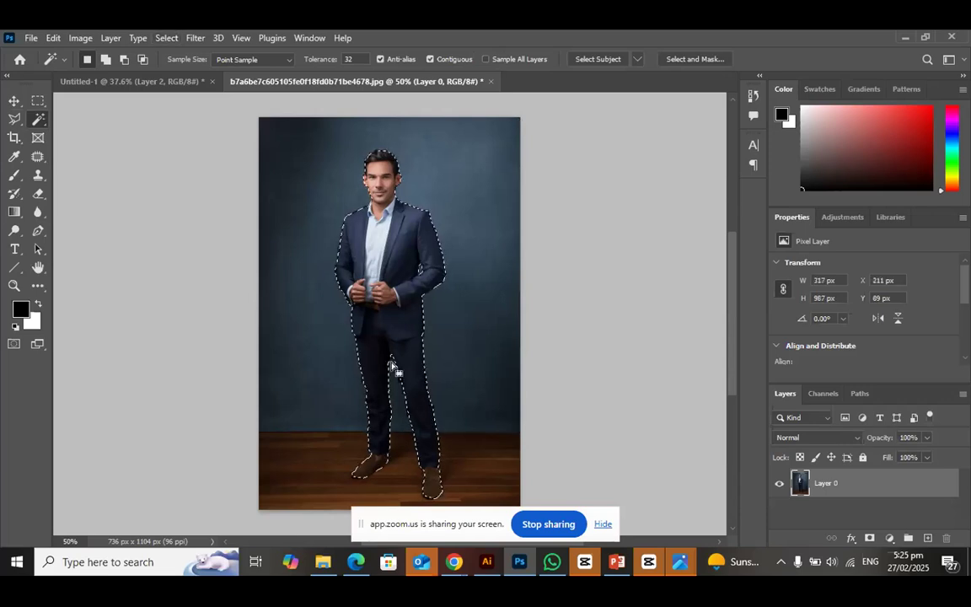
left_click(17, 101)
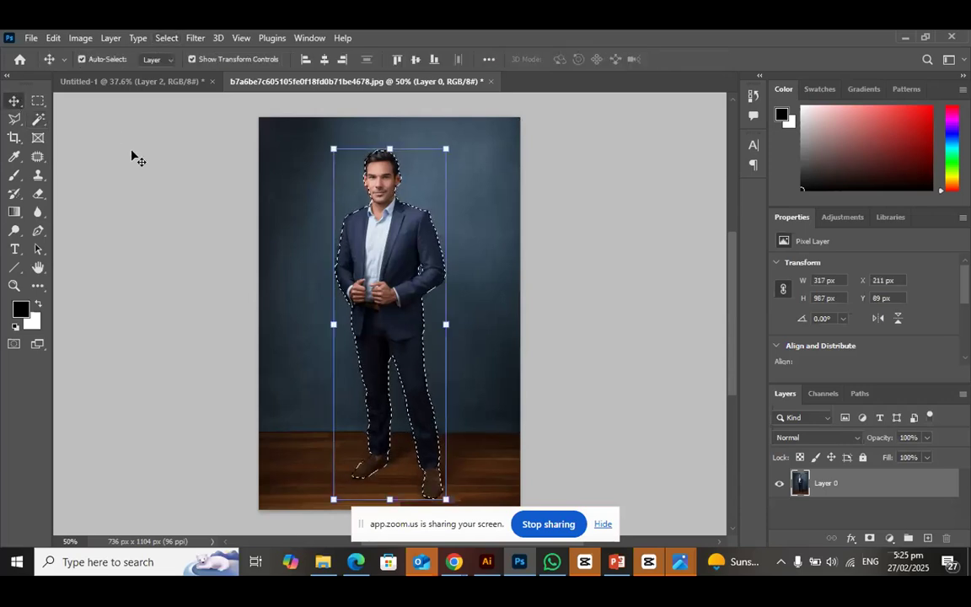
key("ctrl+d")
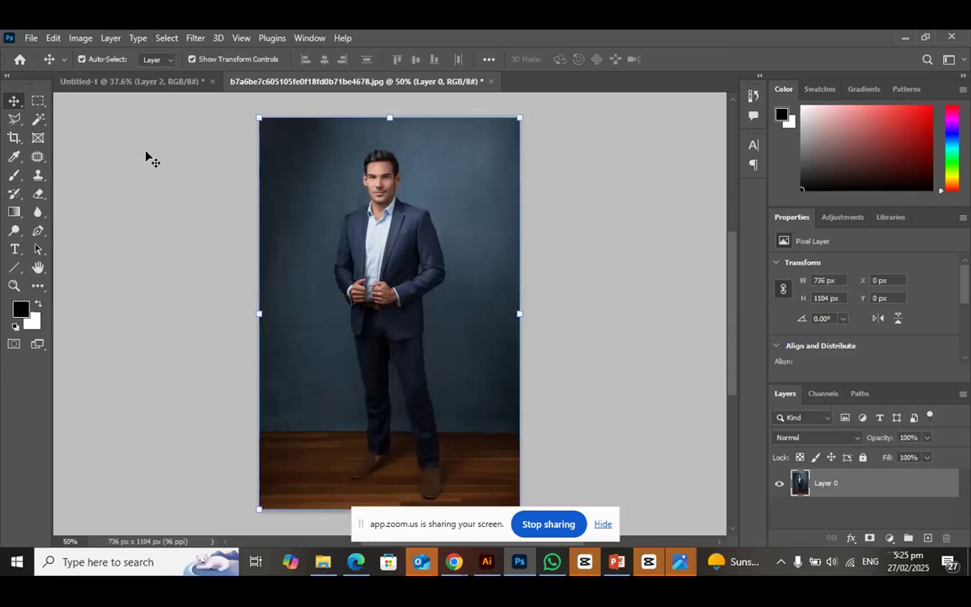
Try to select the man by brushing over him with the Quick Selection tool, and clear the selection
left_click(38, 119)
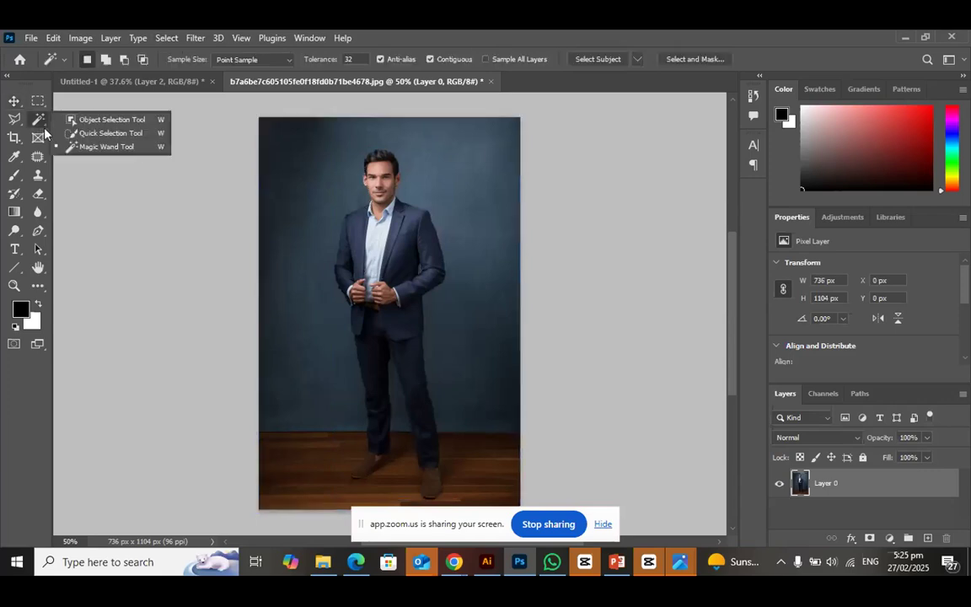
left_click(111, 135)
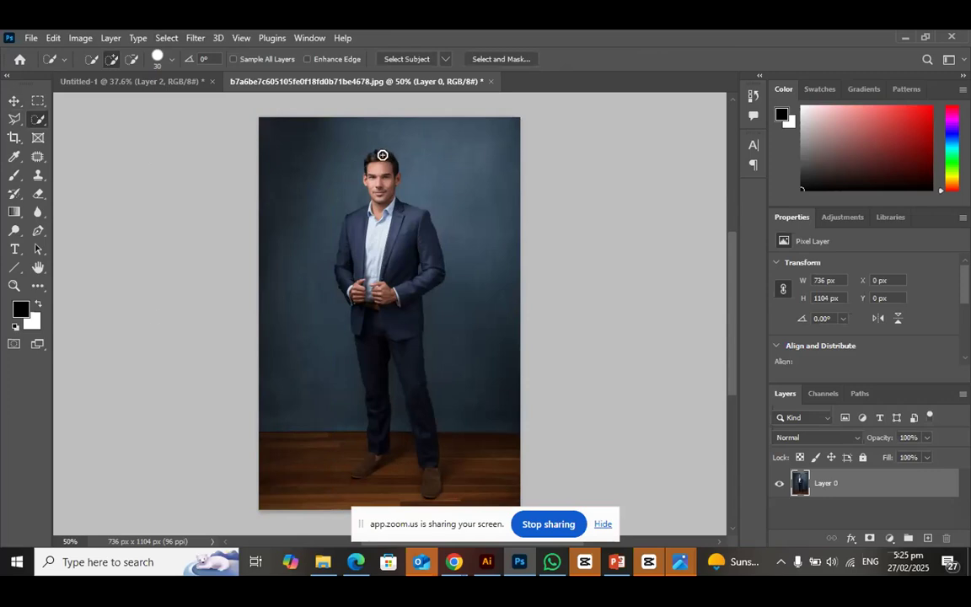
scroll(382, 156, "up", 3)
mouse_move(381, 154)
left_mouse_down()
mouse_move(381, 360)
mouse_move(421, 449)
mouse_move(421, 518)
mouse_move(440, 540)
left_mouse_up()
scroll(444, 417, "down", 4)
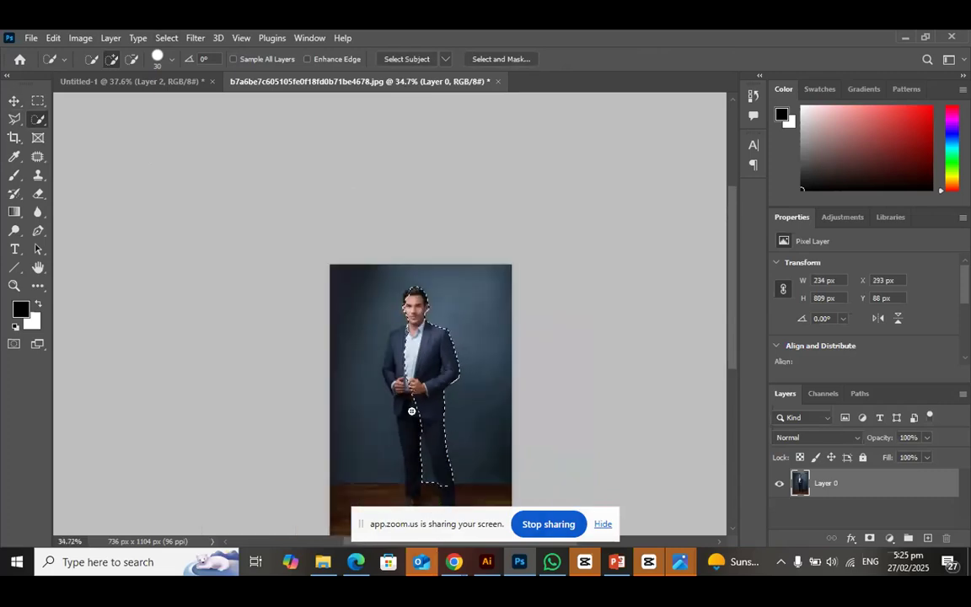
mouse_move(404, 372)
left_mouse_down()
mouse_move(396, 386)
mouse_move(407, 503)
mouse_move(422, 507)
left_mouse_up()
scroll(409, 366, "down", 1)
left_click_drag(395, 382, 412, 299)
scroll(424, 366, "down", 1)
left_click_drag(438, 412, 446, 484)
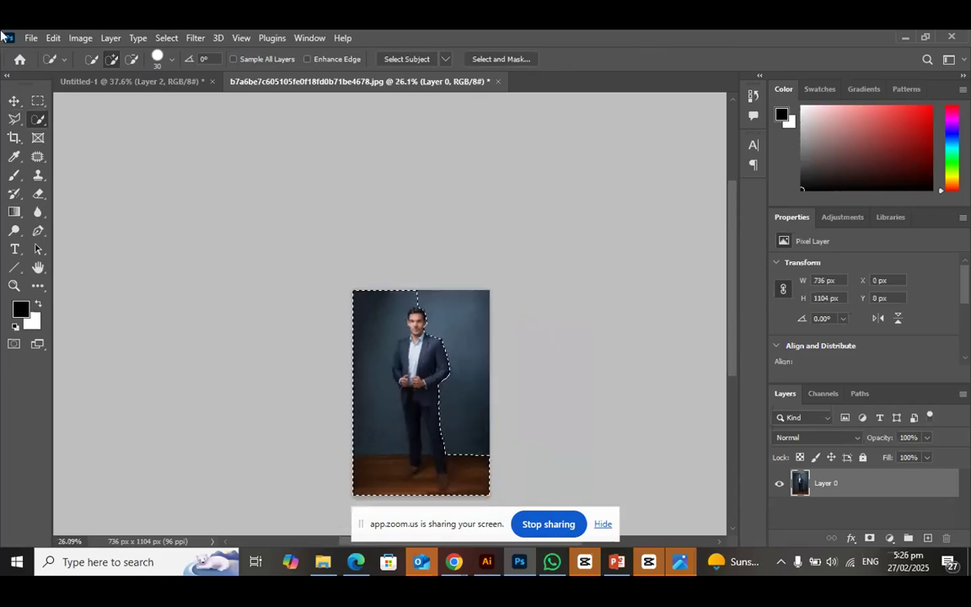
left_click(15, 101)
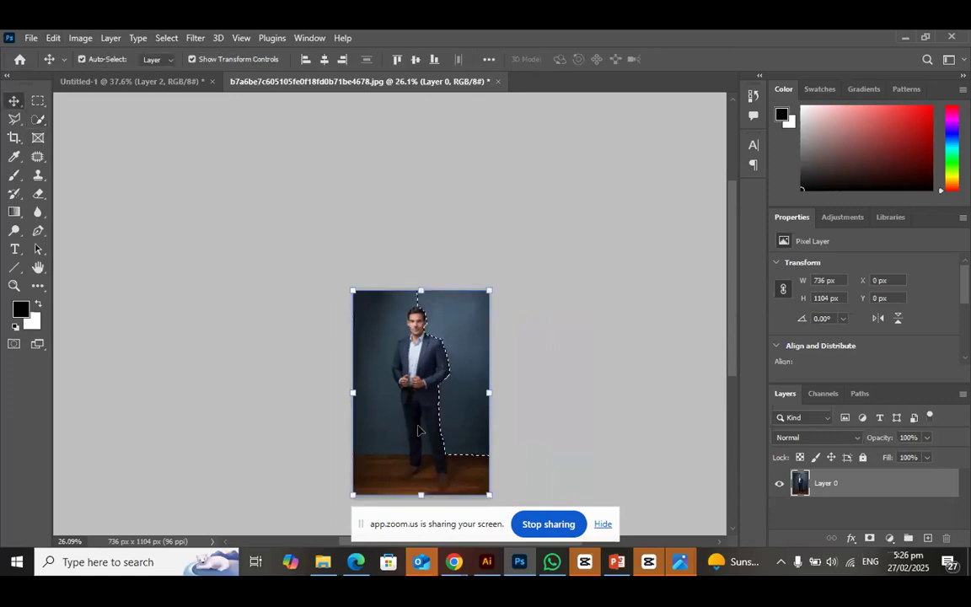
key("ctrl+d")
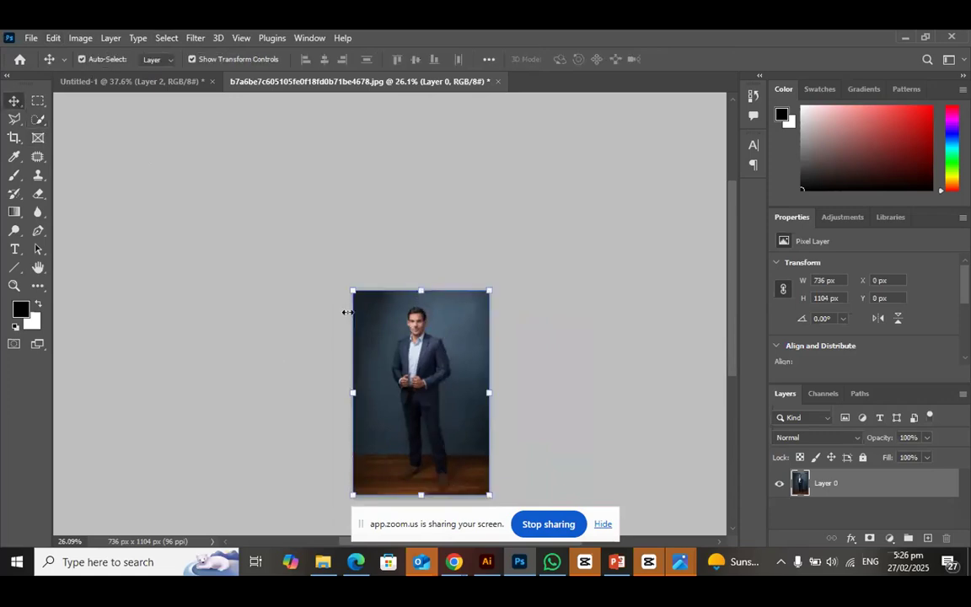
Switch to the Zoom meeting in Chrome, open the group chat and read the participants' messages
left_click(517, 570)
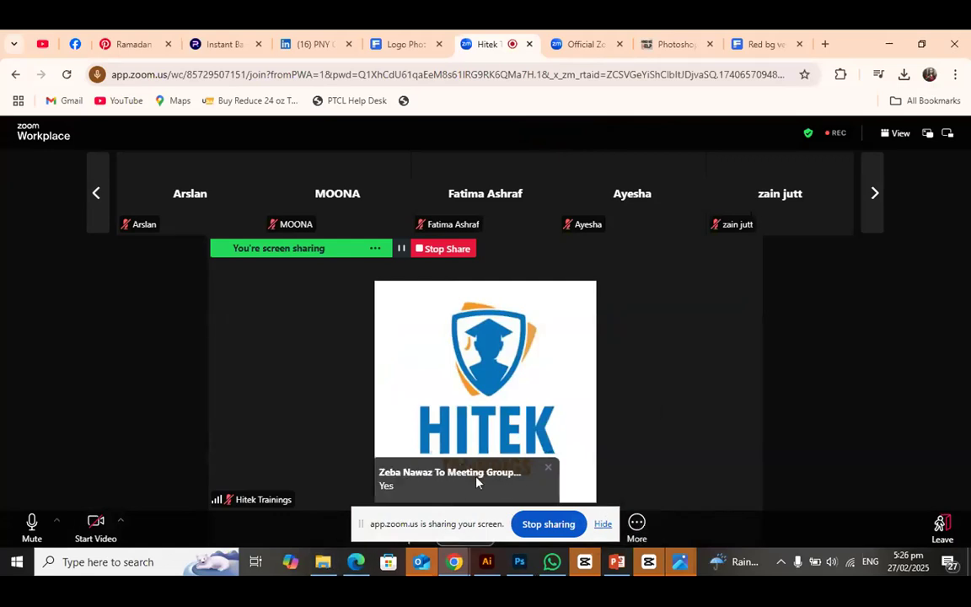
left_click(478, 481)
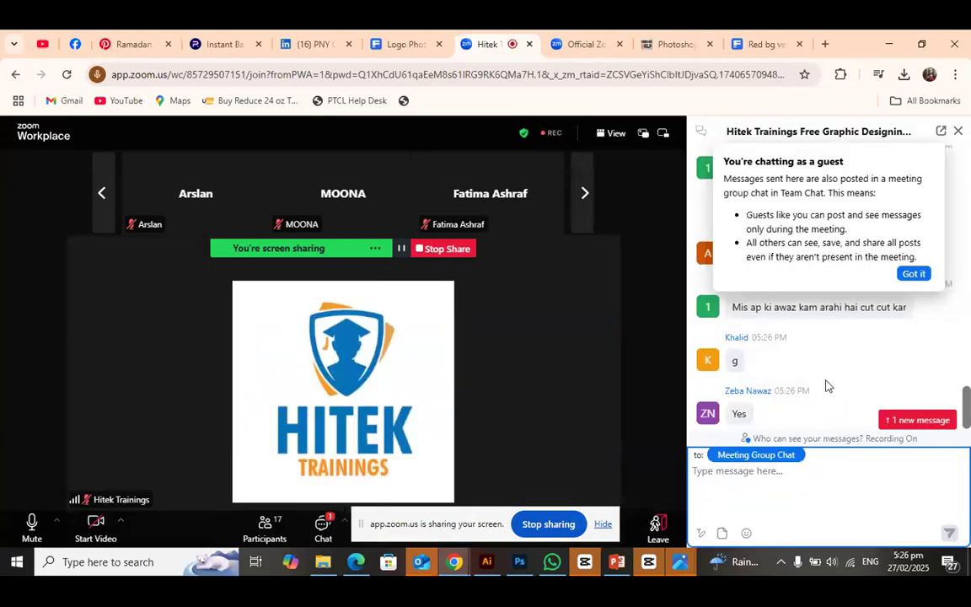
scroll(824, 386, "up", 3)
scroll(827, 406, "down", 1)
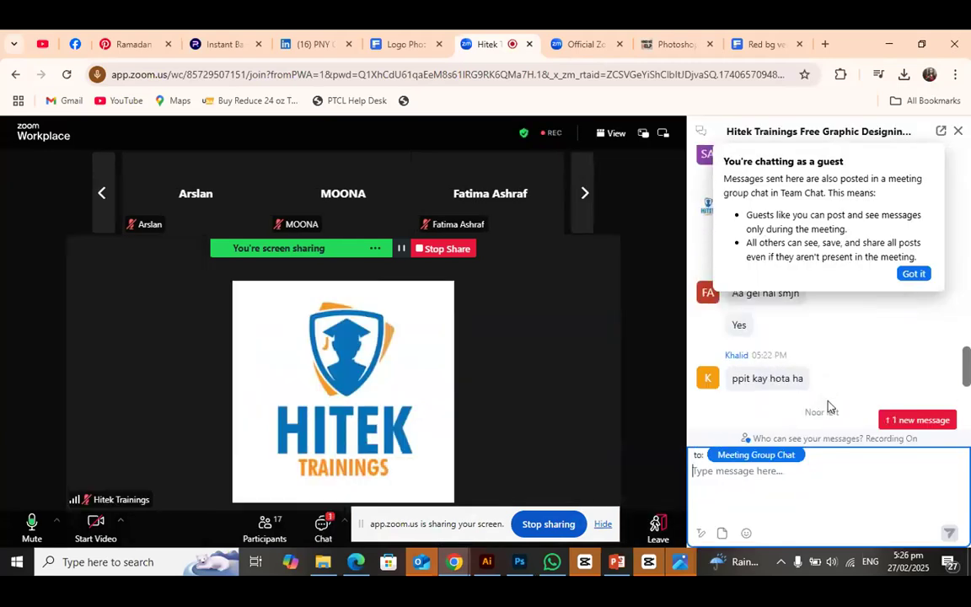
left_click(757, 384)
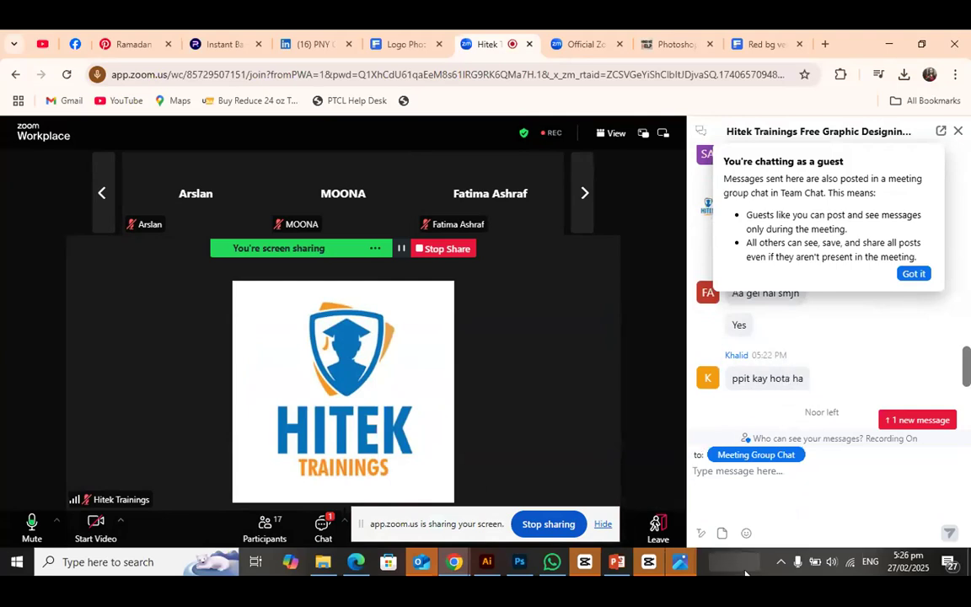
Return to Photoshop and close the b7a6be7c605105fe0f18fd0b71be4678 photo and Untitled-1 without saving either document
left_click(519, 562)
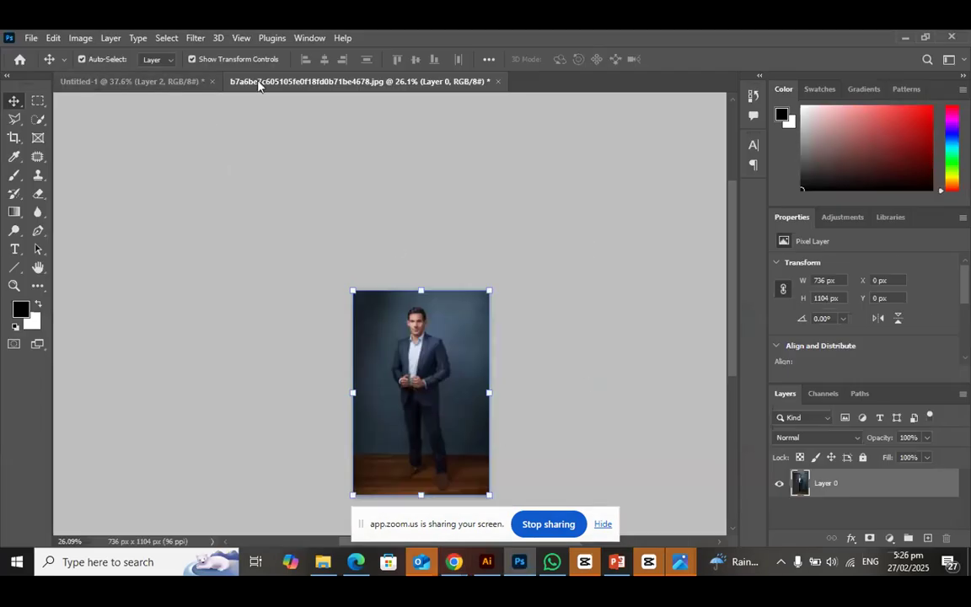
left_click(498, 82)
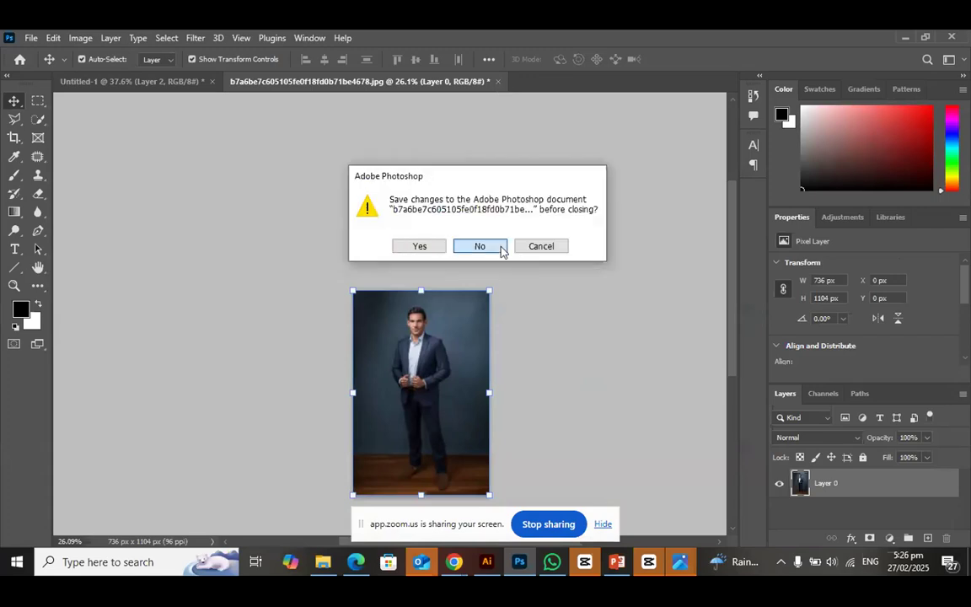
left_click(497, 246)
left_click(212, 82)
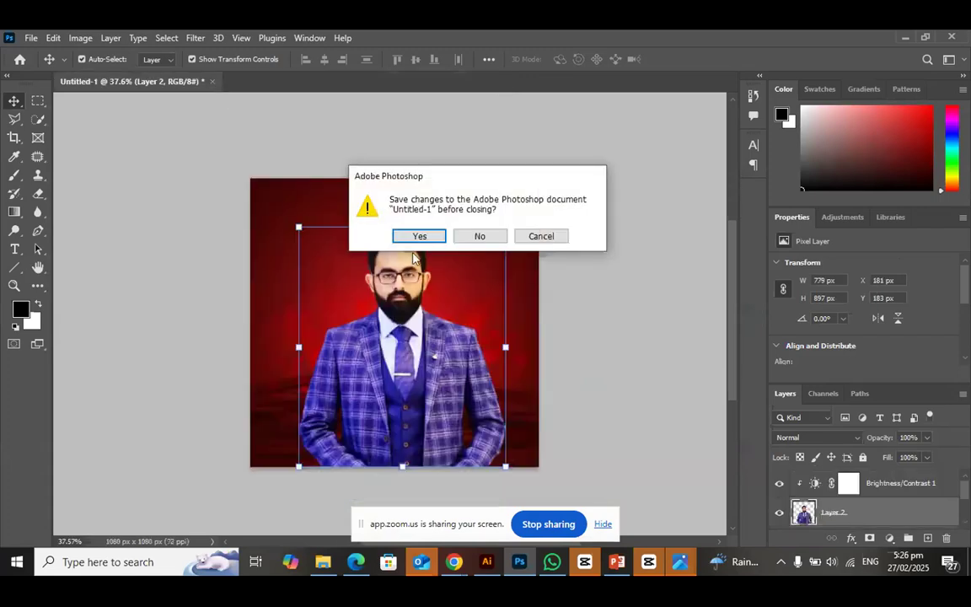
left_click(474, 237)
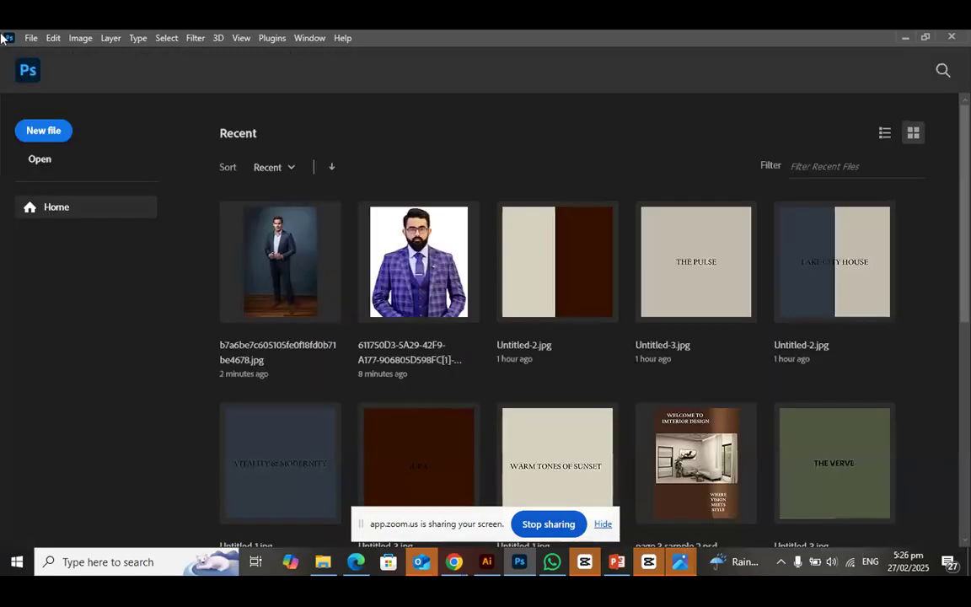
Start a new document and set its color mode to CMYK Color
left_click(49, 133)
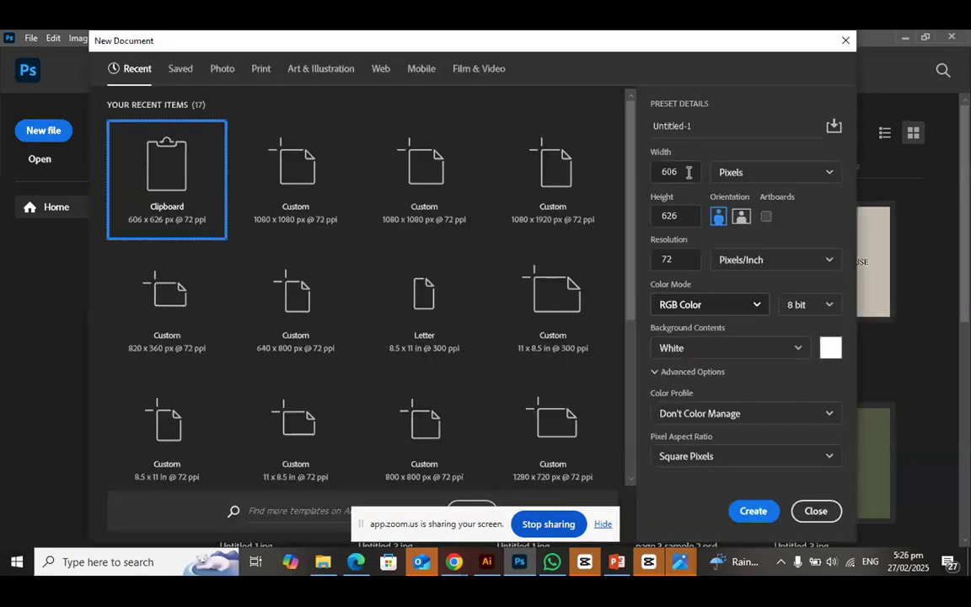
left_click(687, 258)
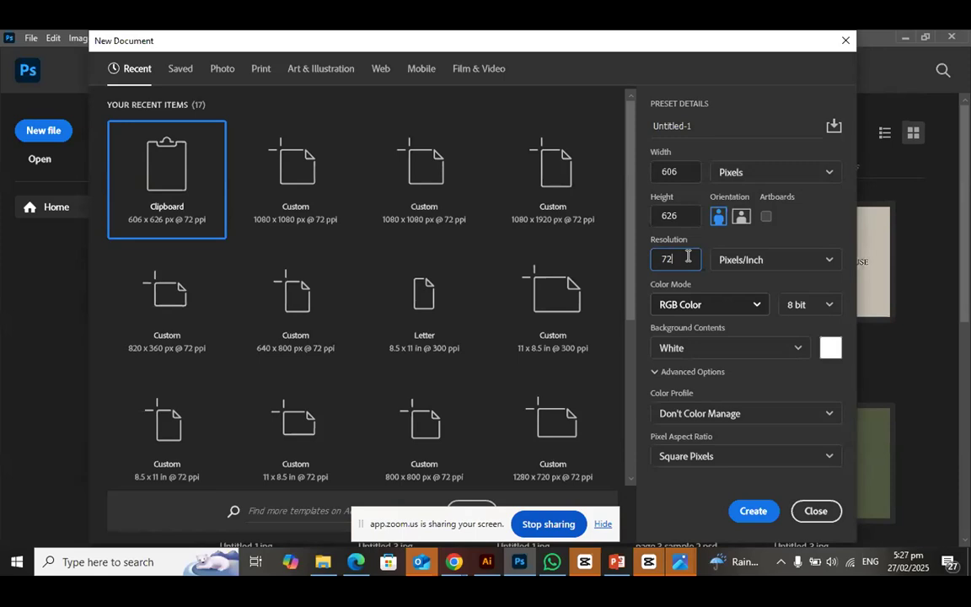
left_click(758, 307)
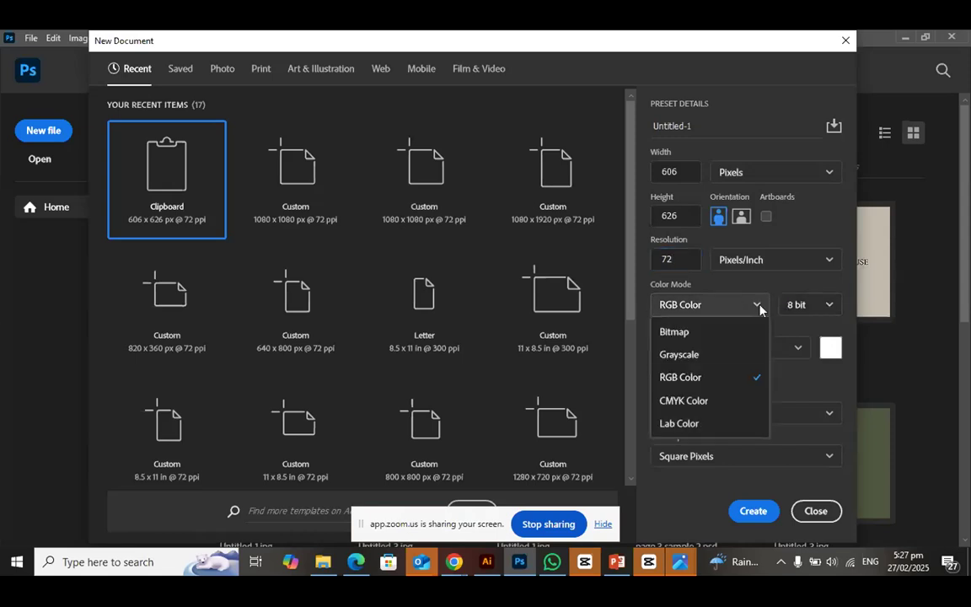
left_click(708, 401)
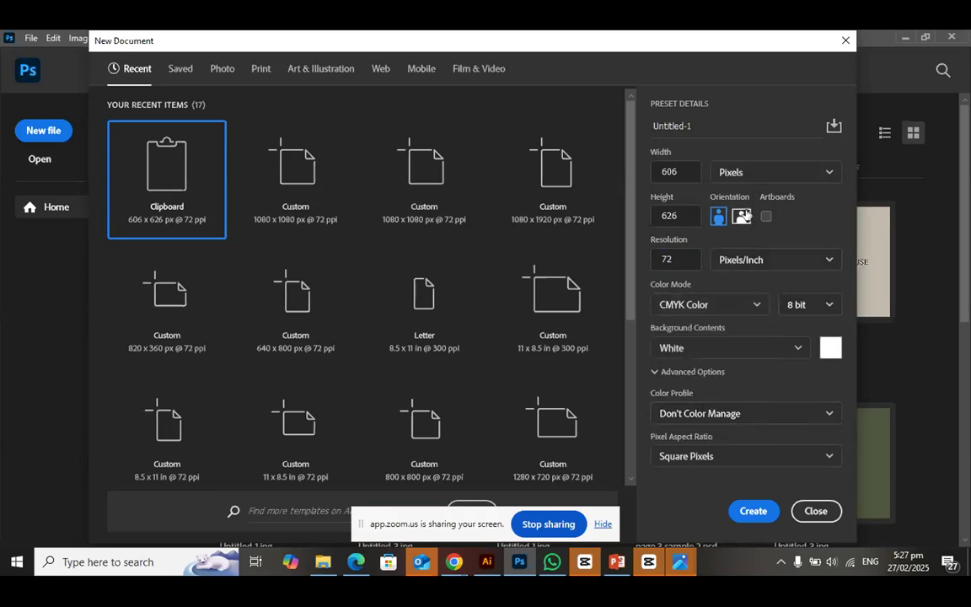
Switch to the Zoom meeting in Chrome, review the participants' questions in the group chat and stop sharing the screen
left_click(451, 564)
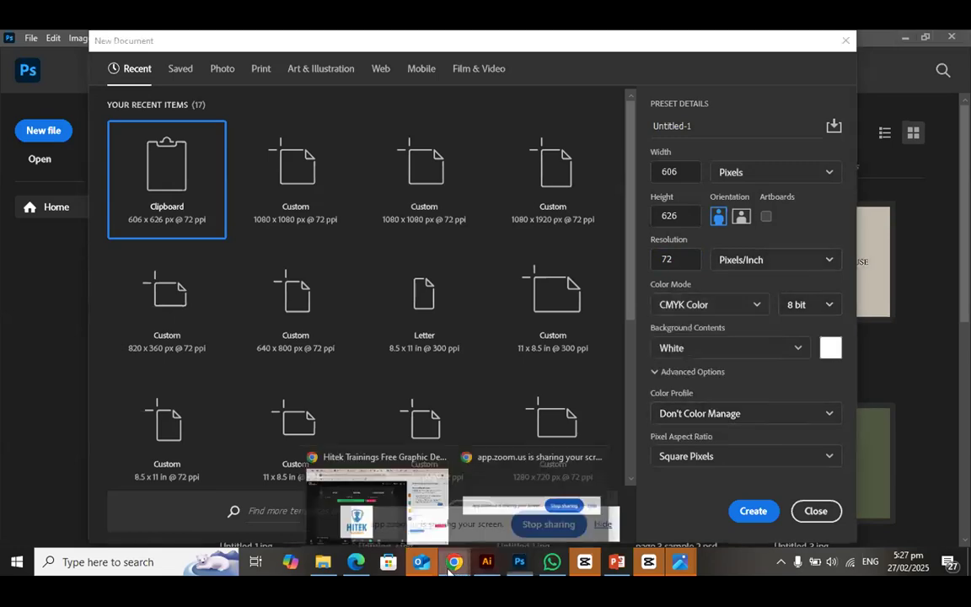
left_click(376, 499)
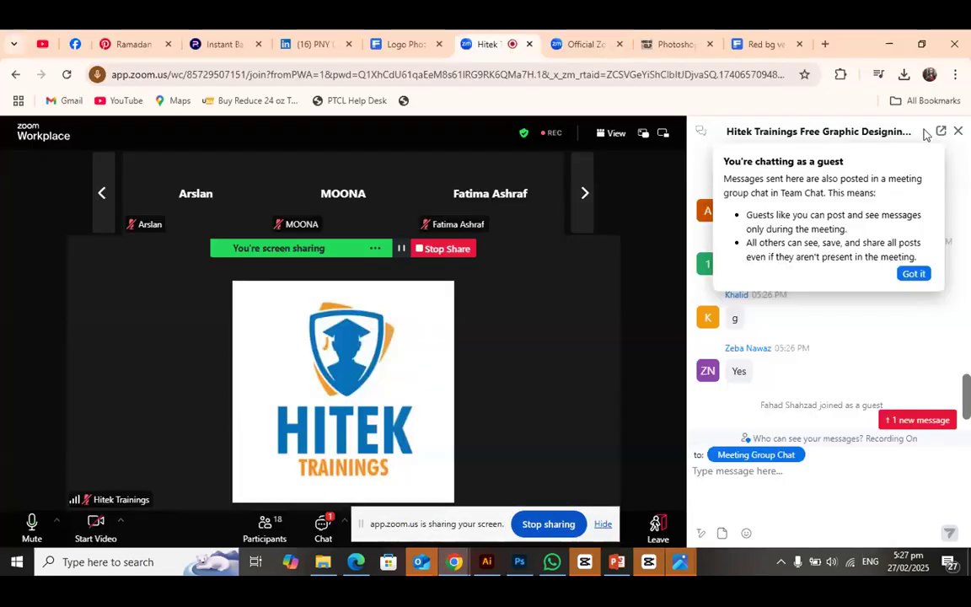
left_click(330, 528)
left_click(453, 485)
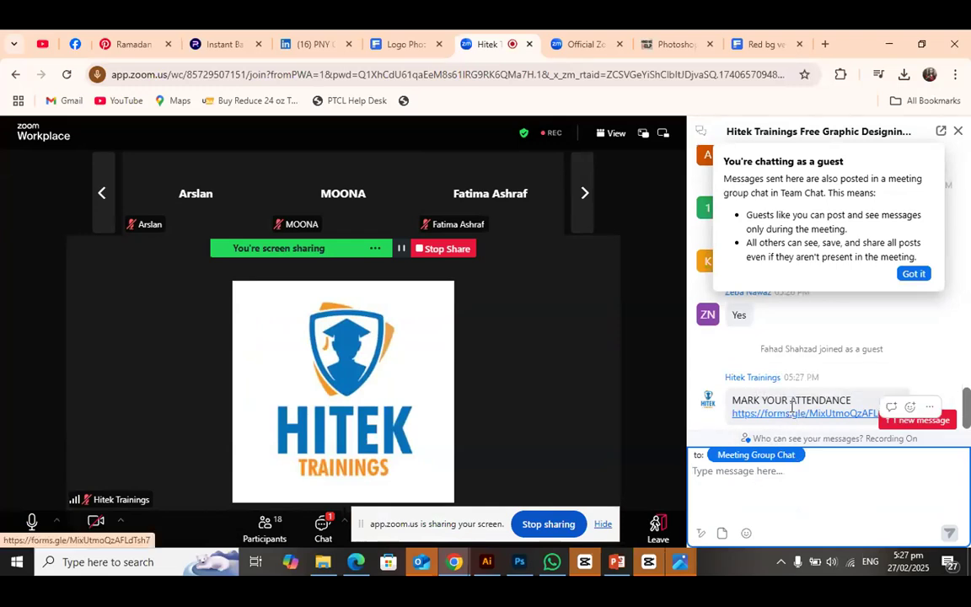
scroll(800, 387, "up", 4)
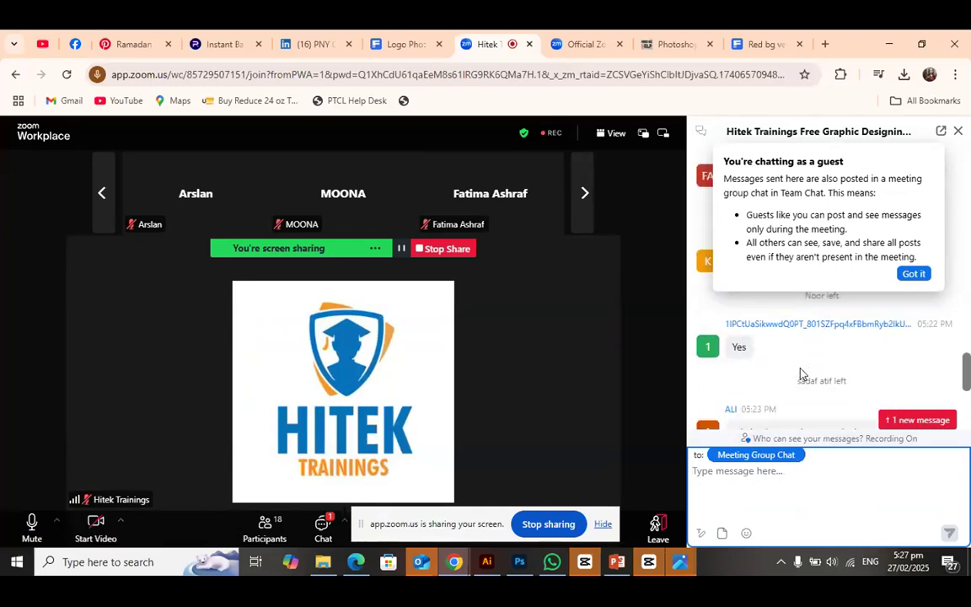
scroll(802, 373, "down", 5)
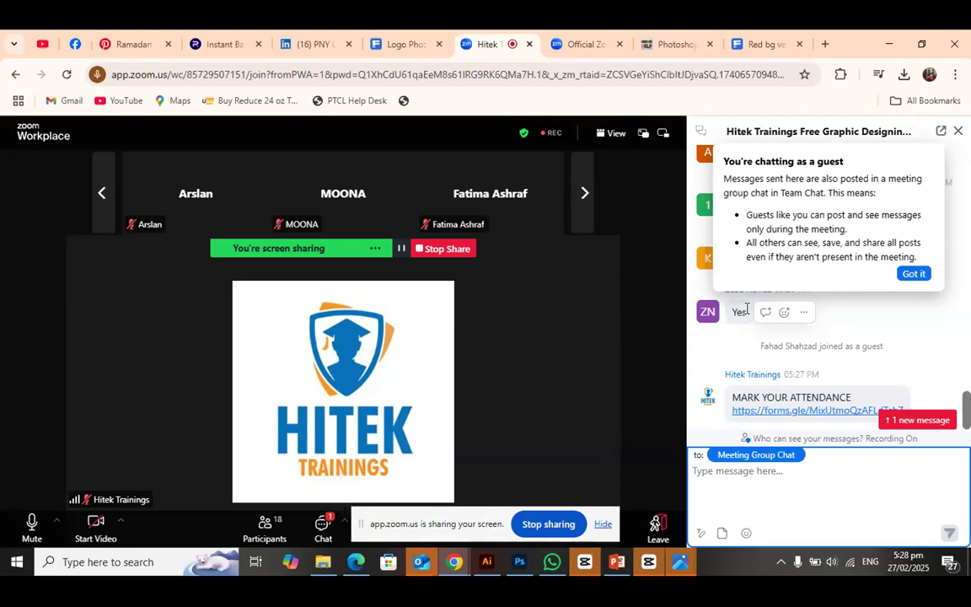
scroll(746, 308, "down", 1)
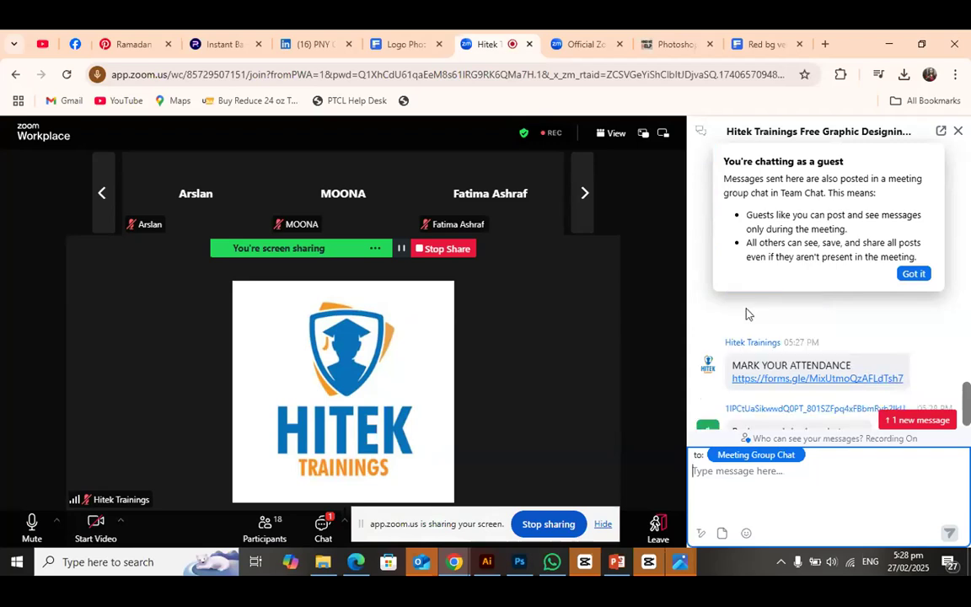
scroll(746, 309, "up", 2)
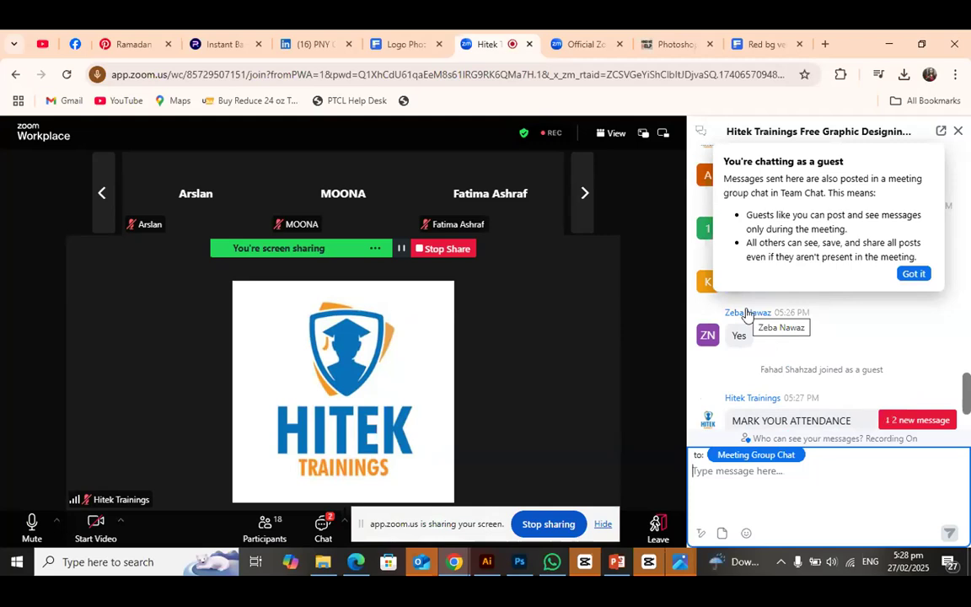
scroll(746, 314, "down", 2)
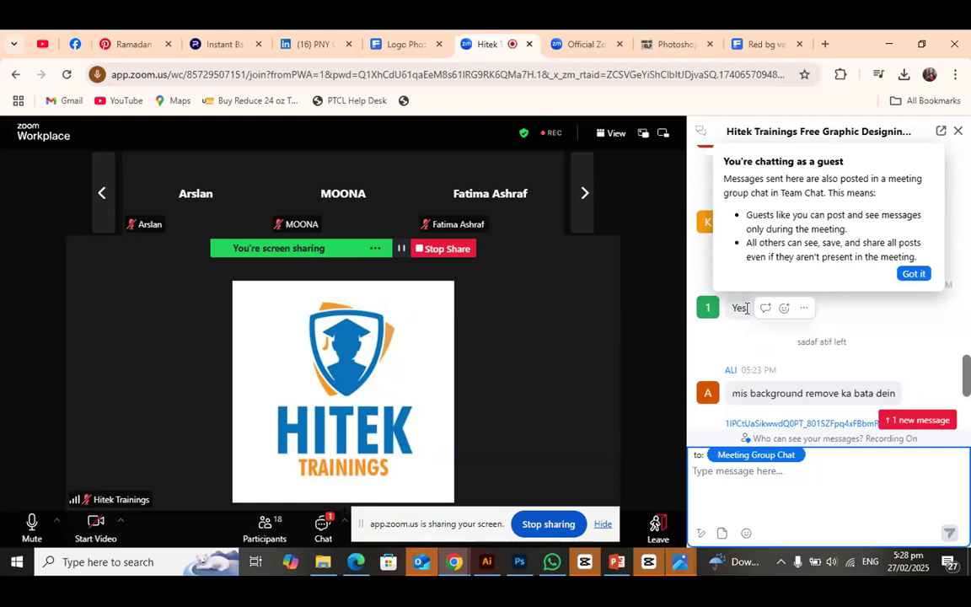
scroll(801, 367, "down", 3)
scroll(801, 367, "down", 3)
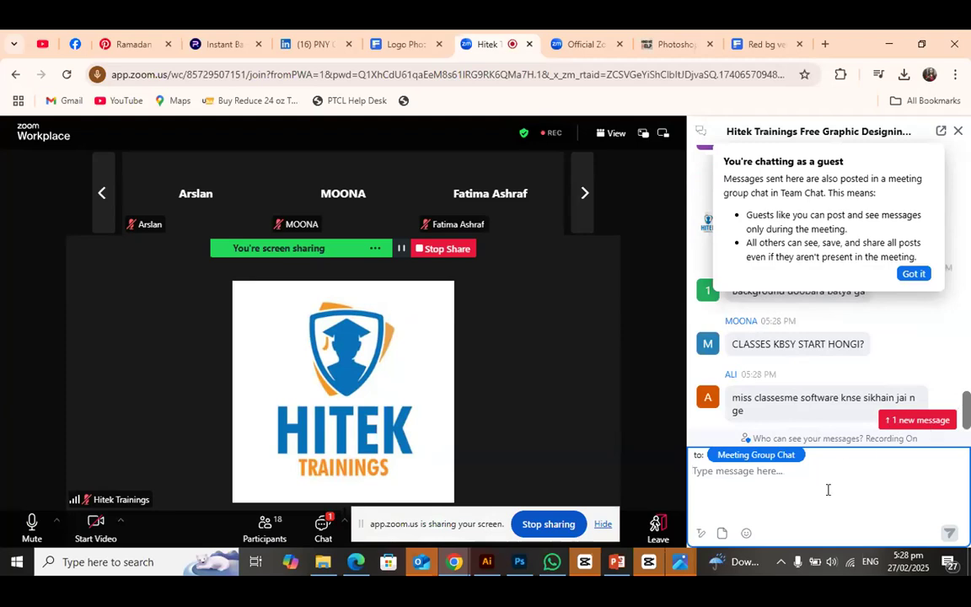
scroll(818, 386, "up", 1)
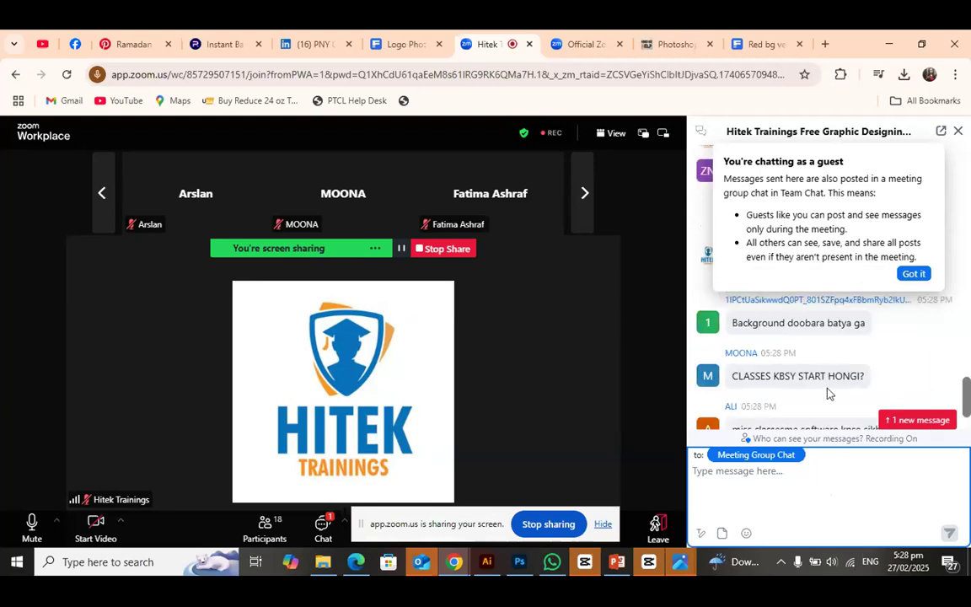
scroll(825, 385, "down", 2)
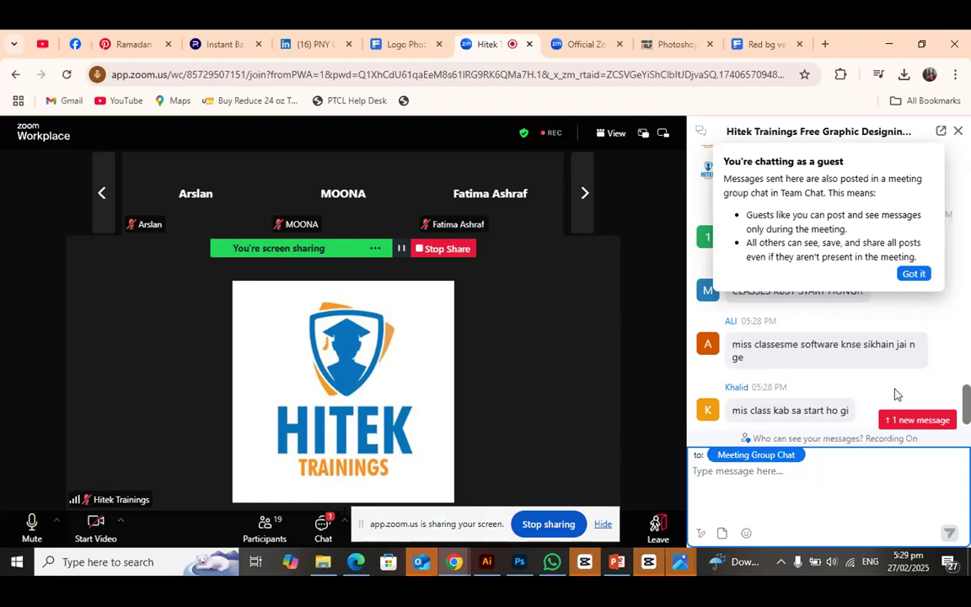
scroll(897, 394, "up", 2)
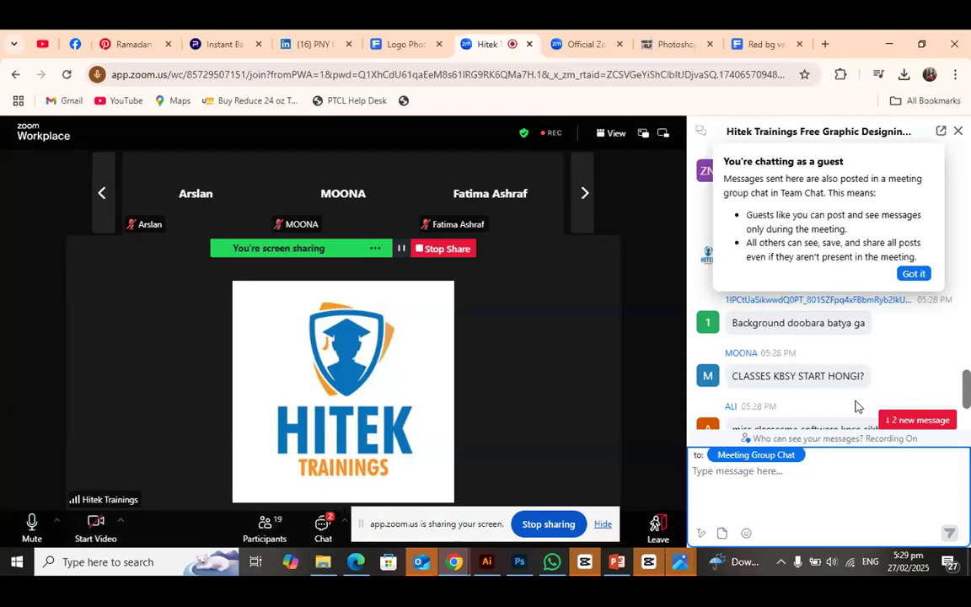
scroll(855, 407, "up", 3)
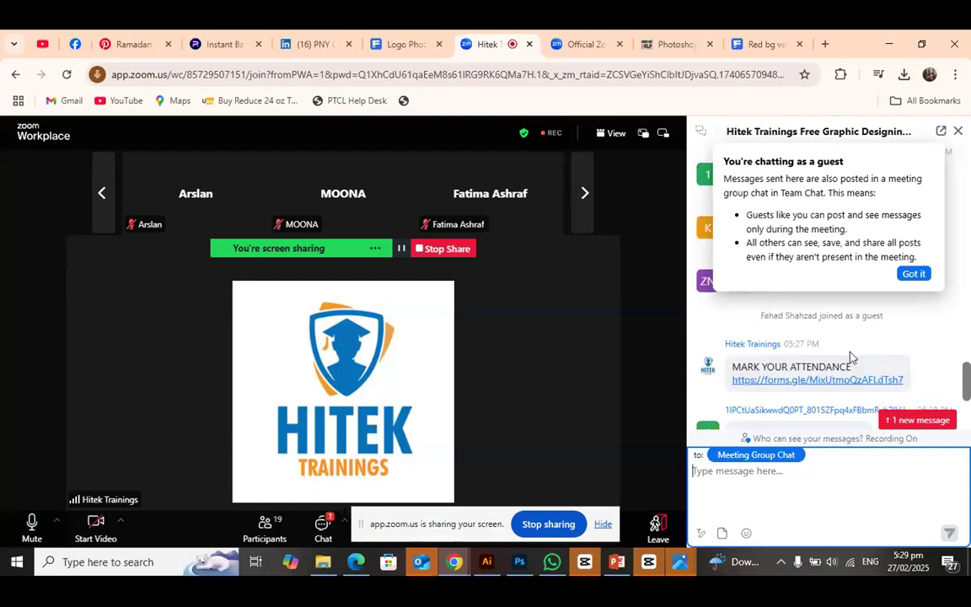
scroll(850, 358, "down", 2)
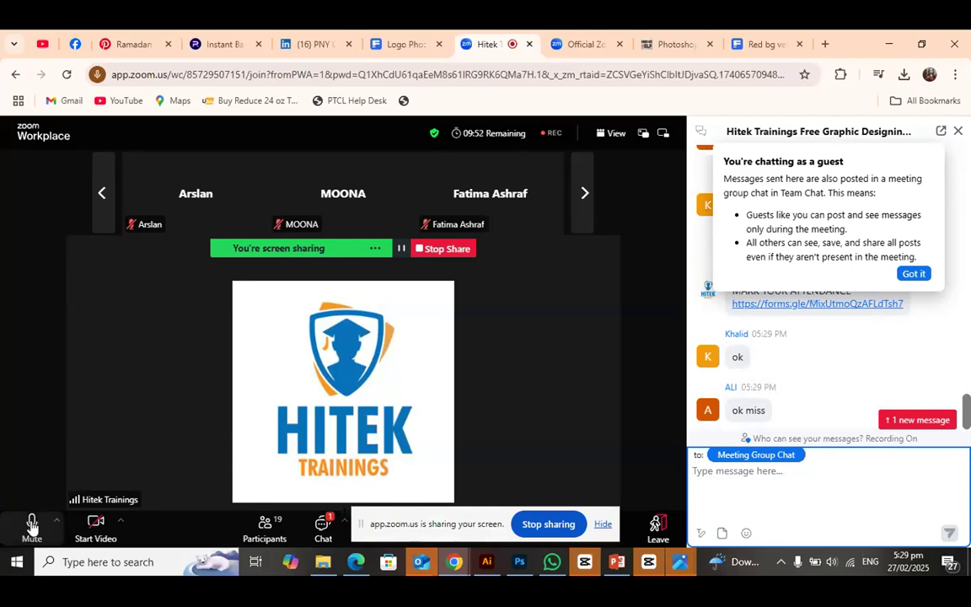
left_click(548, 525)
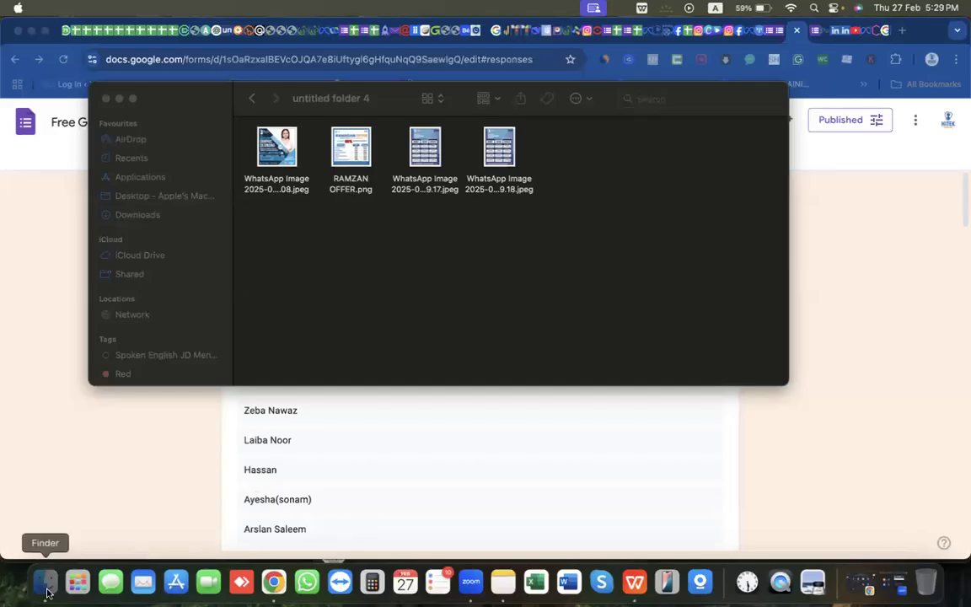
From untitled folder 4 in Finder, open the graphic designing workshop poster and the Graphic Designing Course schedule image
left_click(46, 593)
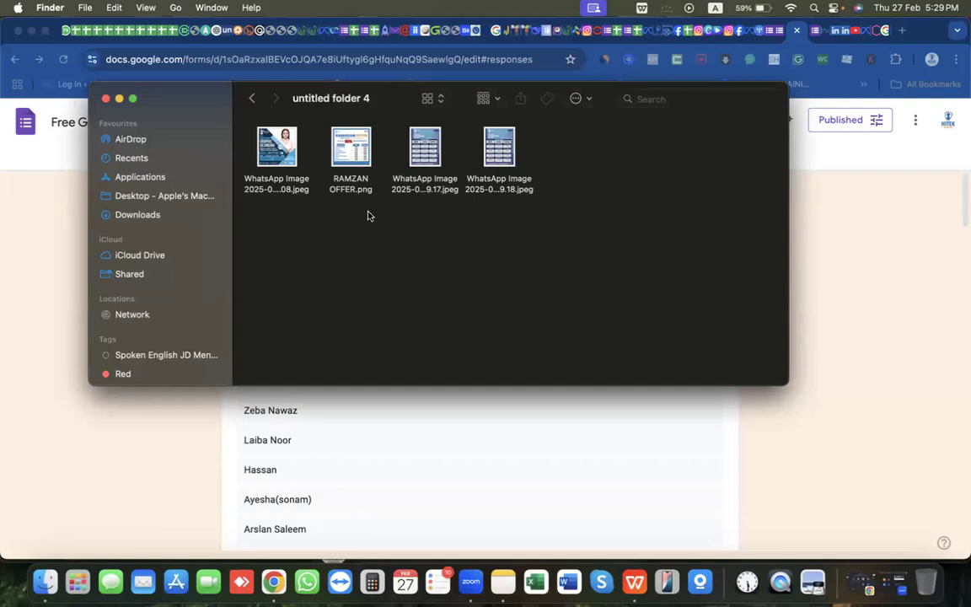
left_click(276, 152)
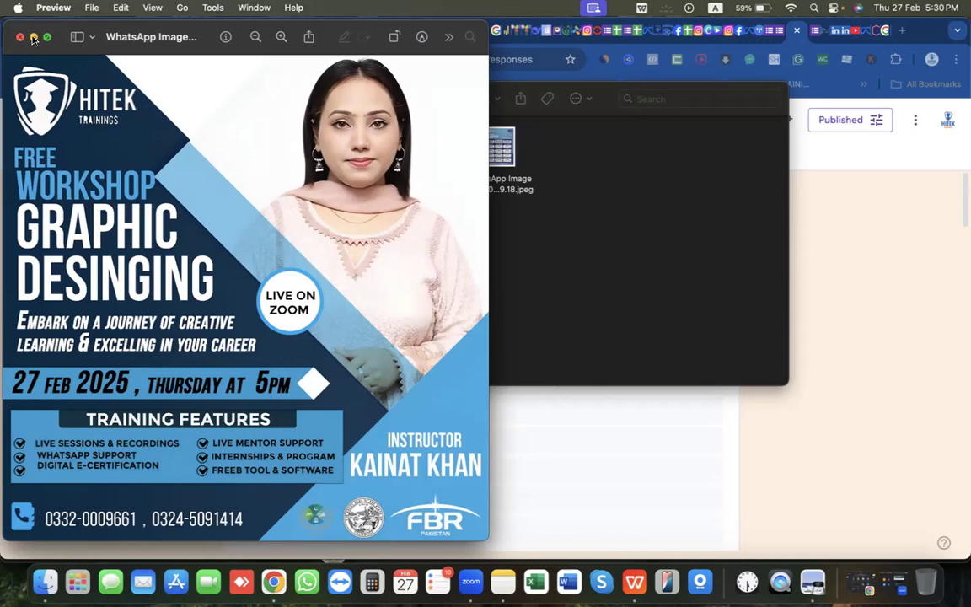
left_click(552, 194)
double_click(421, 147)
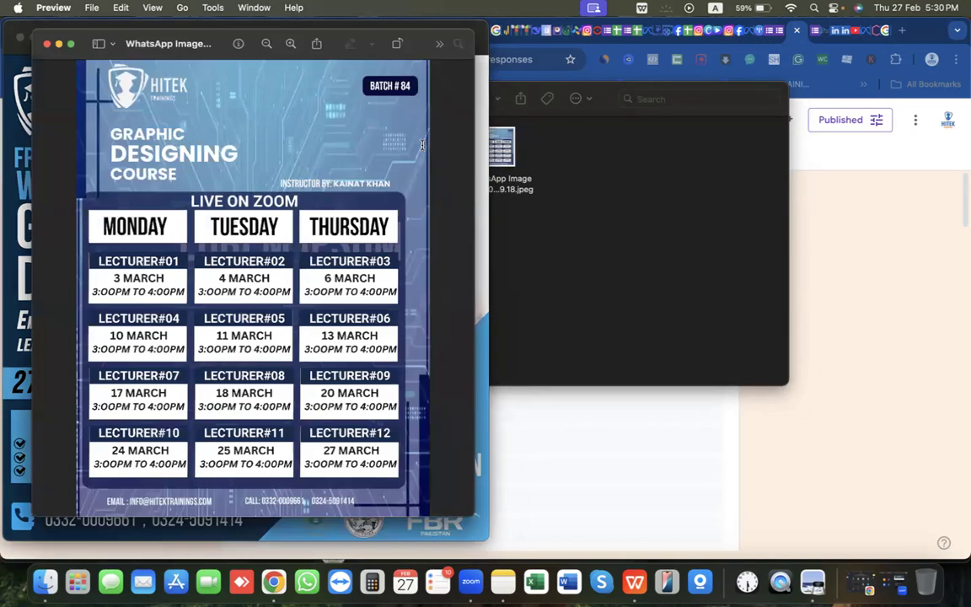